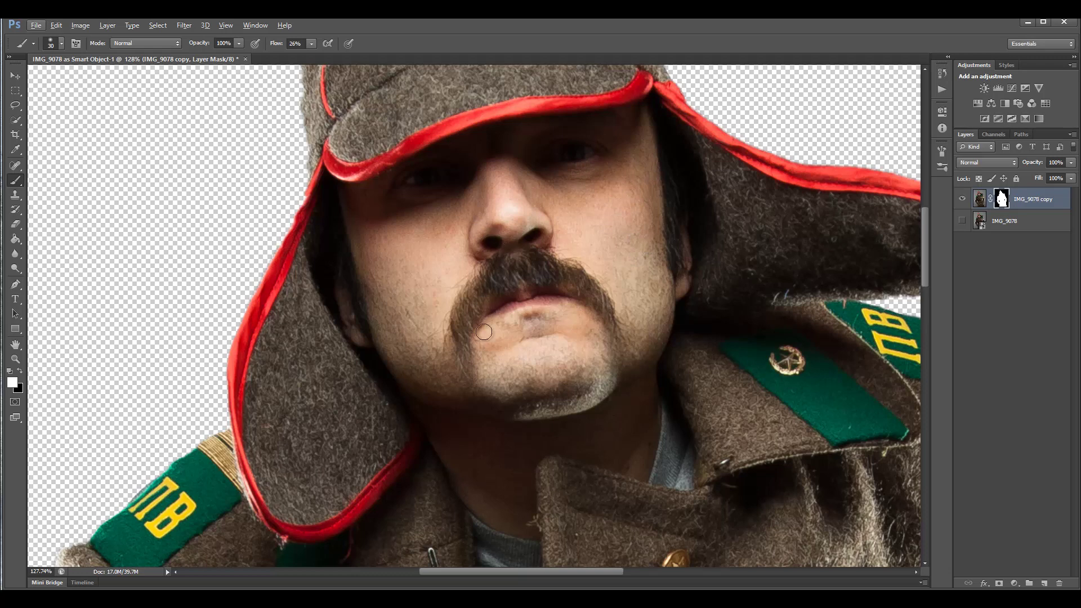
- Create a new empty layer above the IMG_9078 copy layer for retouching the face
scroll(558, 280, up, 3)
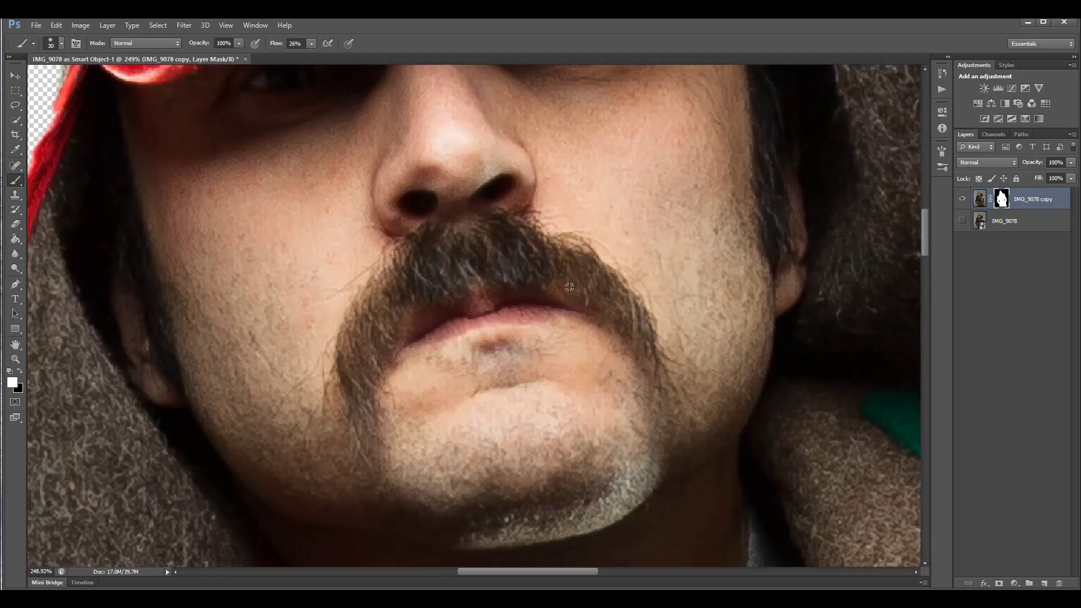
scroll(635, 219, up, 2)
scroll(659, 237, up, 2)
scroll(679, 254, down, 2)
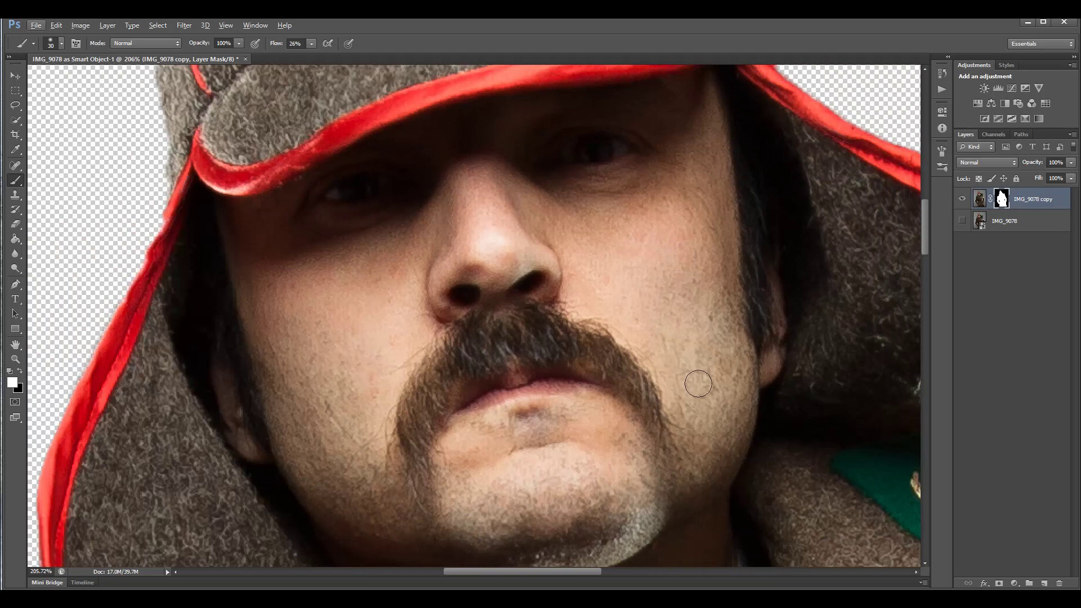
click(981, 198)
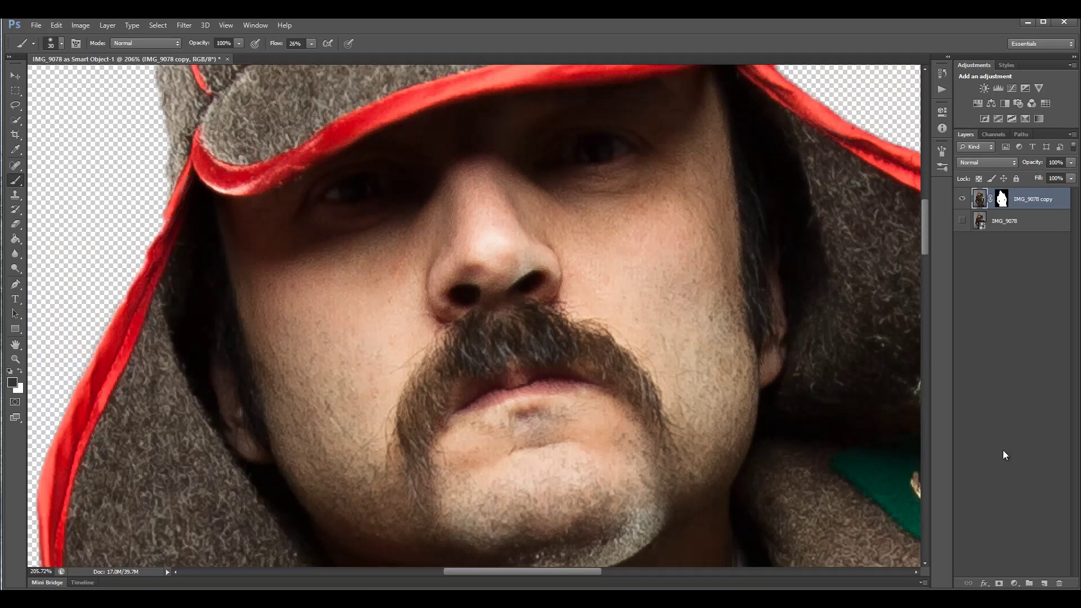
click(1045, 584)
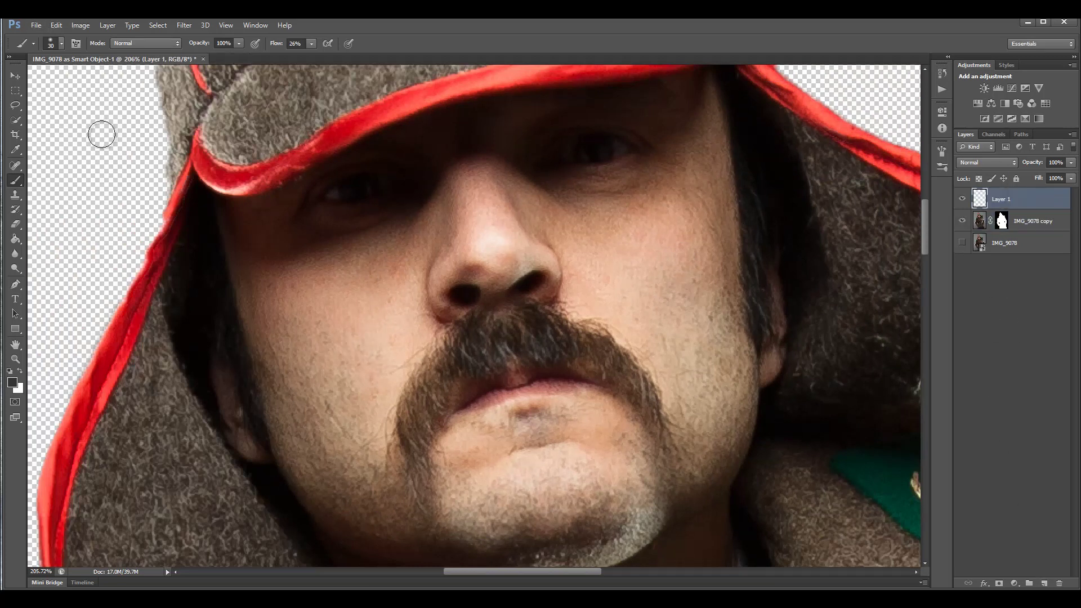
- Remove the small red blemishes on the subject's right cheek beside the nose with the Spot Healing Brush
click(18, 168)
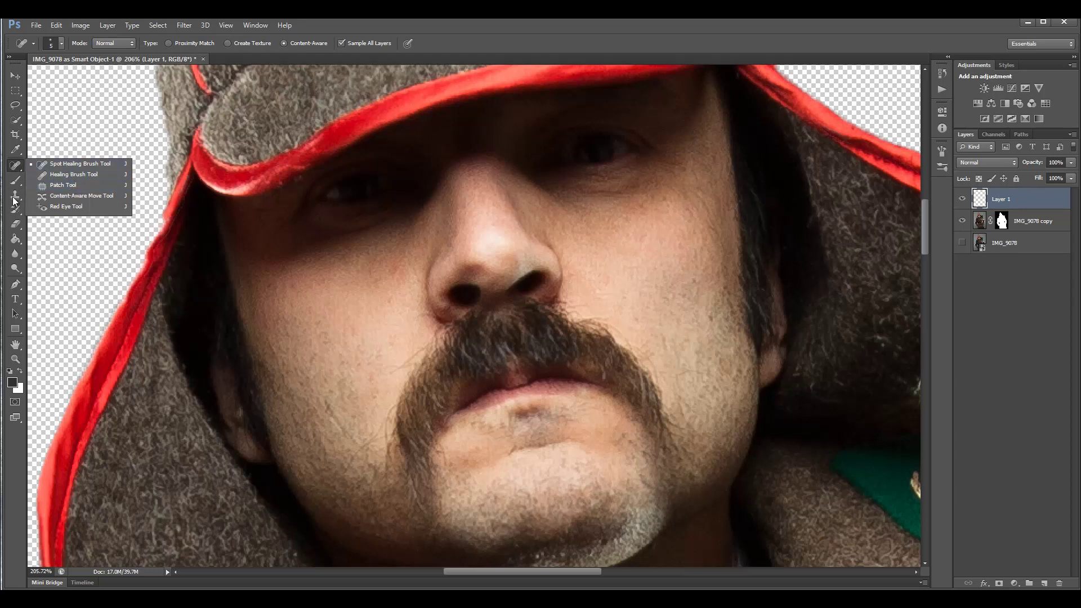
click(63, 164)
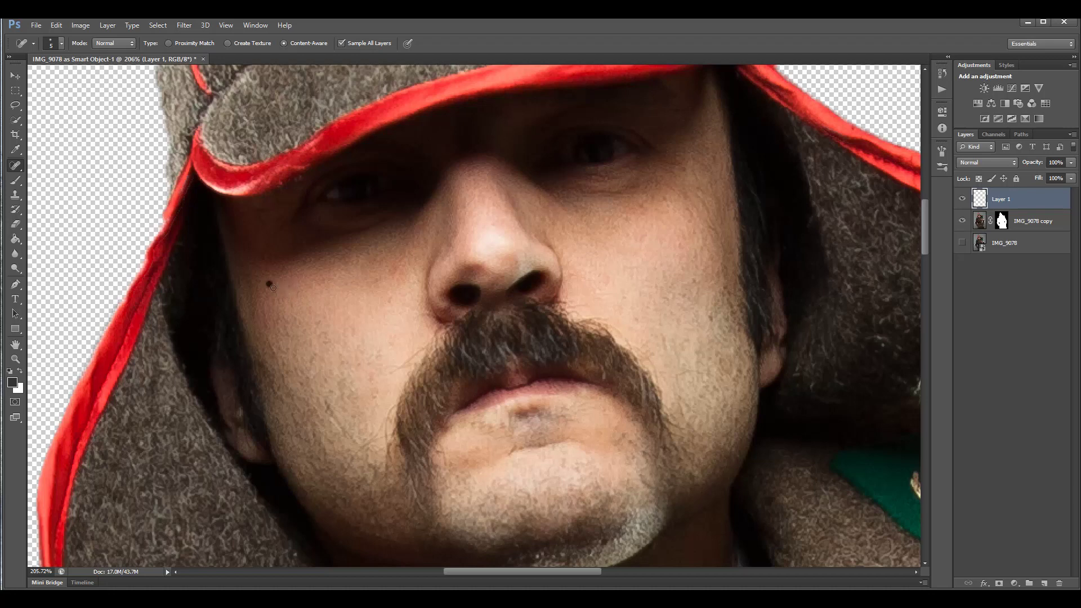
scroll(376, 269, up, 5)
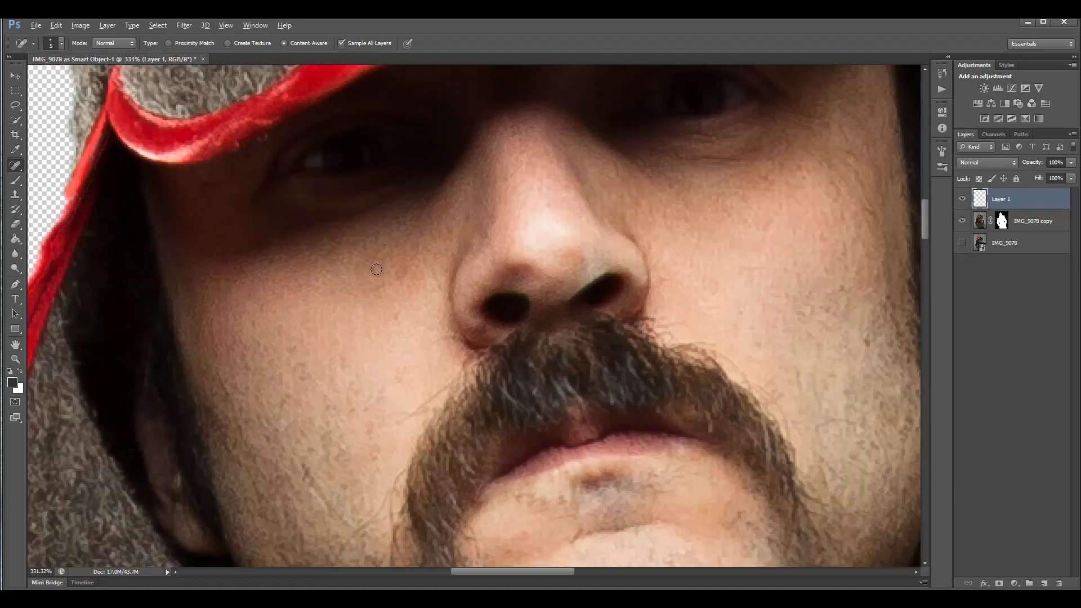
scroll(417, 303, down, 2)
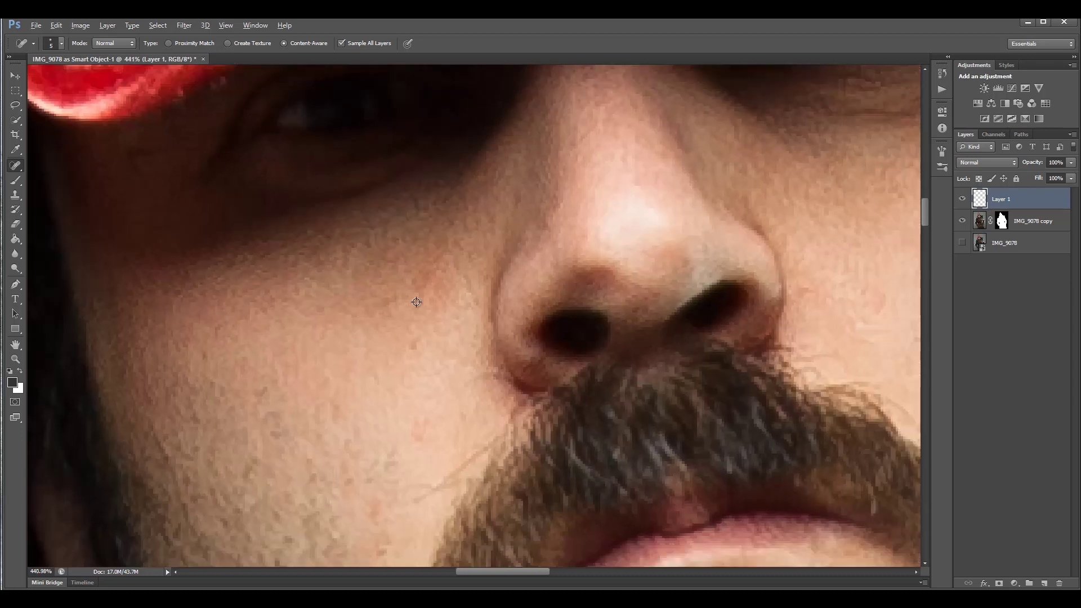
drag(415, 337, 408, 355)
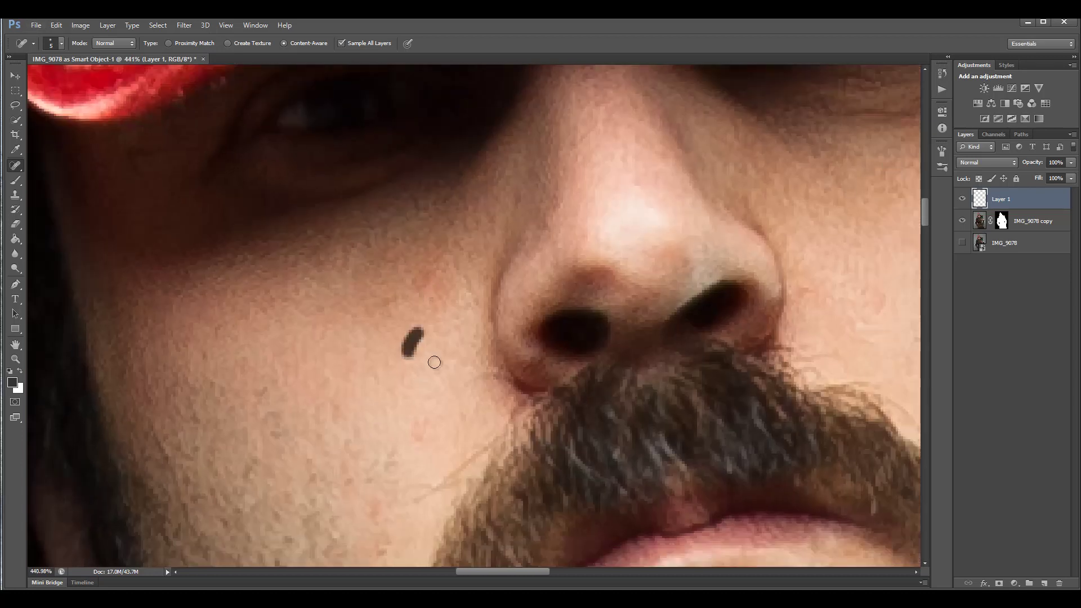
mouse_move(335, 402)
mouse_down()
mouse_move(336, 414)
mouse_move(320, 416)
mouse_up()
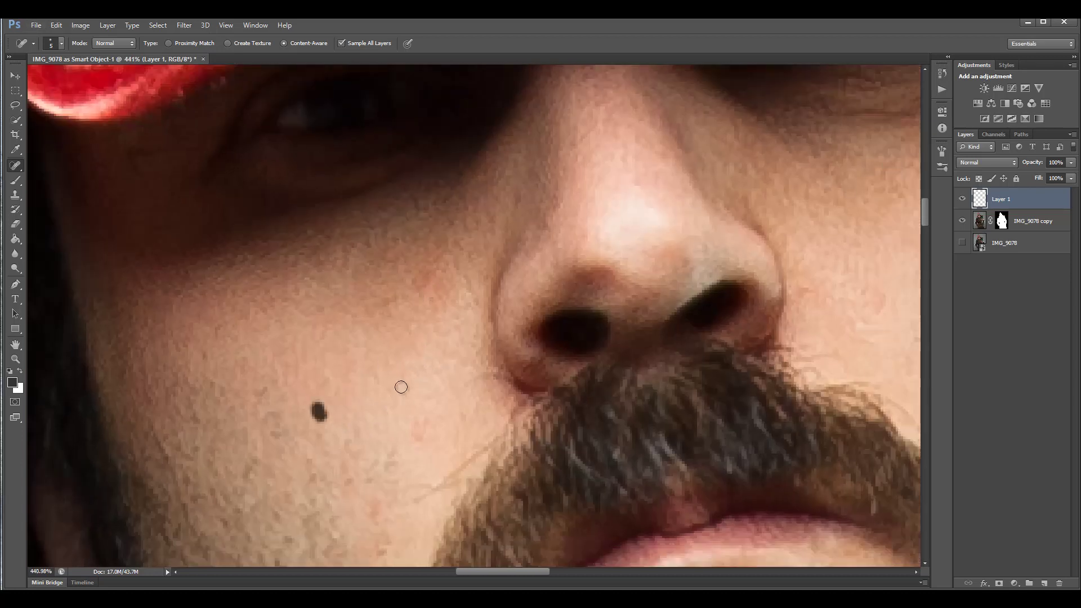
click(432, 273)
click(421, 273)
drag(403, 273, 425, 293)
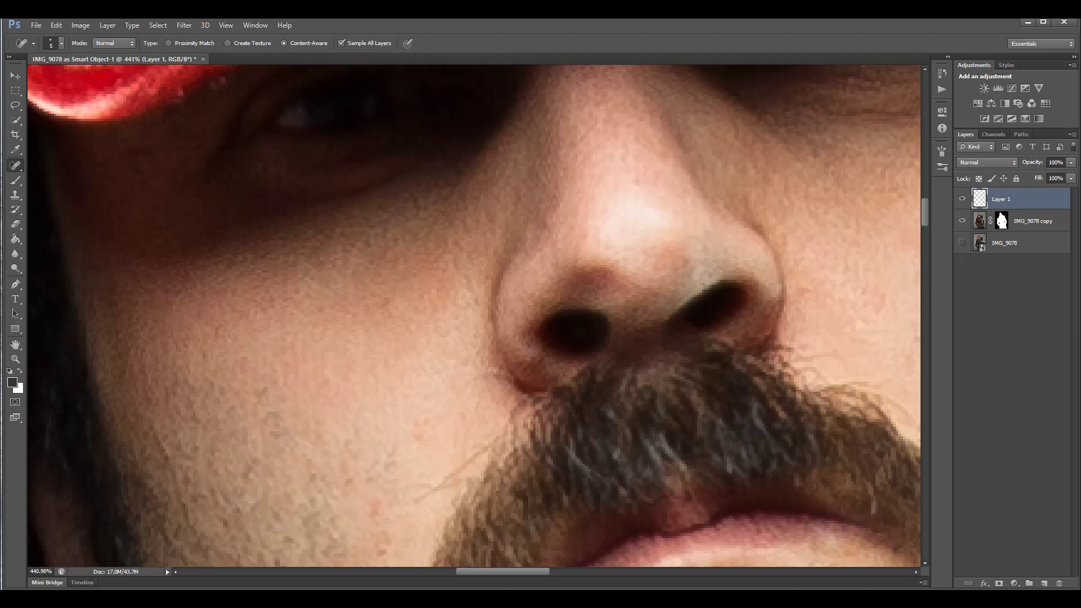
- Spot heal the uneven skin below the subject's right eye and along the side of the nose
drag(399, 232, 364, 262)
drag(334, 295, 369, 315)
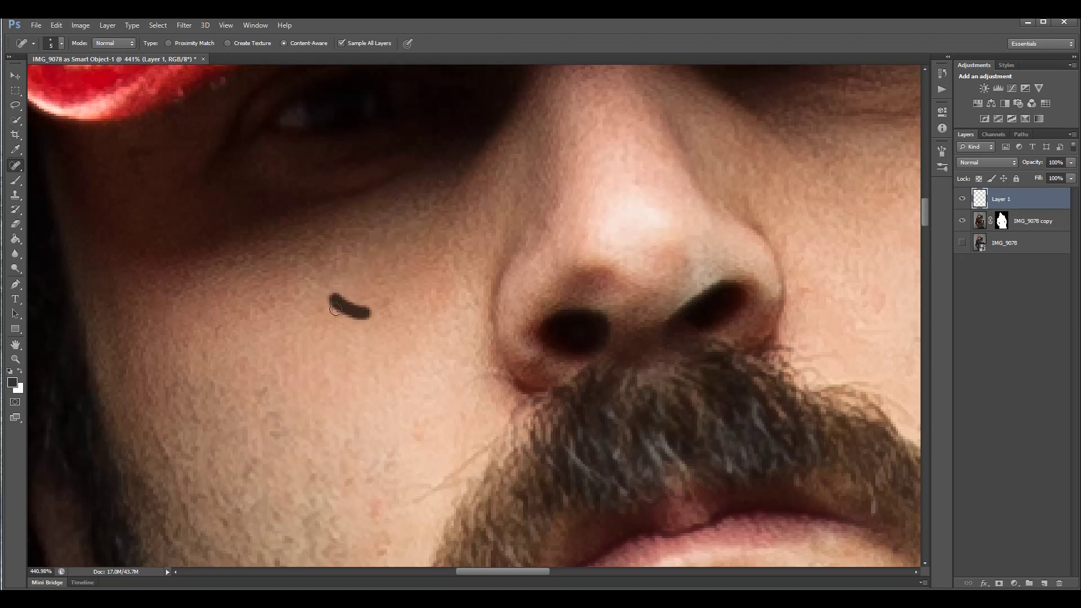
mouse_move(440, 243)
mouse_down()
mouse_move(436, 260)
mouse_move(386, 275)
mouse_up()
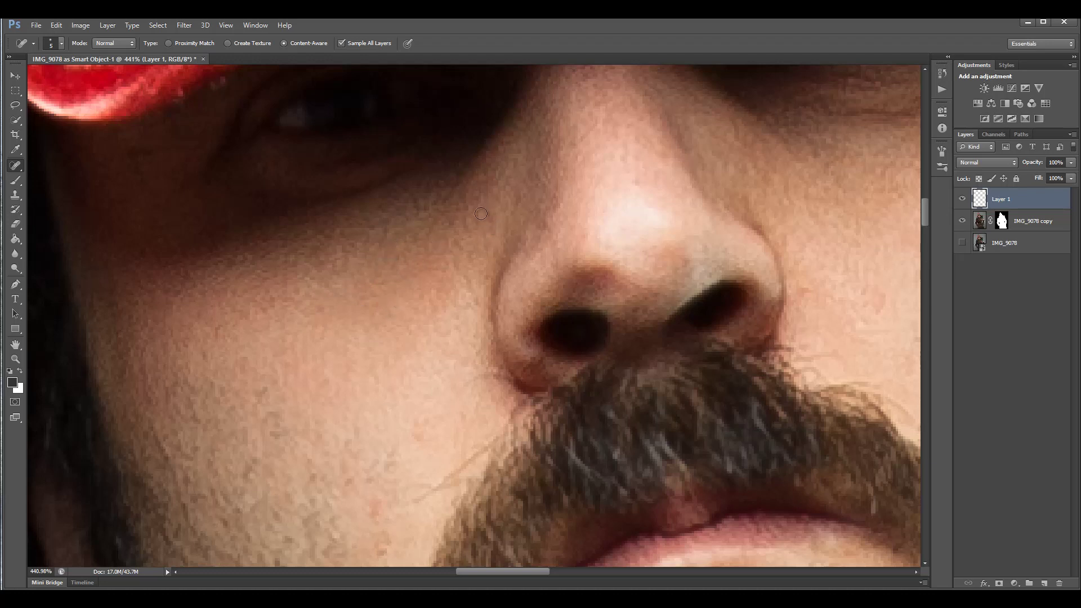
click(459, 222)
click(495, 218)
mouse_move(467, 278)
mouse_down()
mouse_move(445, 296)
mouse_move(441, 278)
mouse_move(452, 266)
mouse_up()
click(461, 237)
- Spot heal the small marks along the tip and bridge of the nose
scroll(636, 210, up, 2)
mouse_move(625, 221)
mouse_down()
mouse_move(633, 227)
mouse_move(623, 193)
mouse_move(662, 219)
mouse_move(636, 244)
mouse_move(626, 233)
mouse_move(642, 271)
mouse_move(662, 283)
mouse_move(617, 307)
mouse_move(651, 290)
mouse_move(604, 299)
mouse_move(611, 273)
mouse_move(597, 290)
mouse_move(646, 276)
mouse_up()
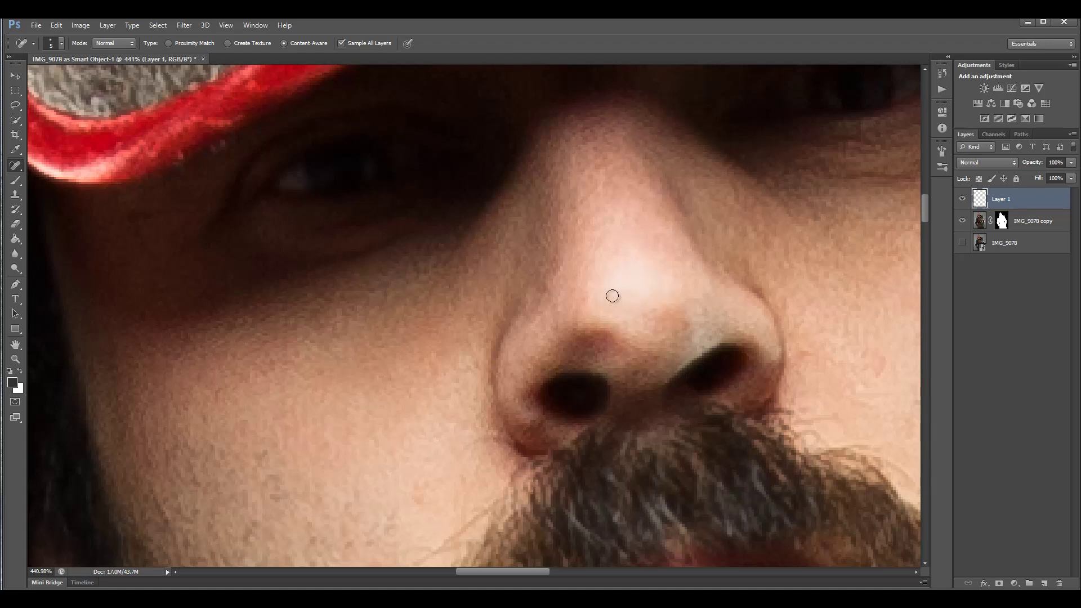
click(592, 191)
click(584, 209)
click(593, 179)
click(636, 183)
click(589, 134)
click(605, 139)
click(592, 149)
click(593, 122)
click(610, 134)
- Spot heal the red spots on the subject's lower right cheek beside the moustache
scroll(599, 251, down, 10)
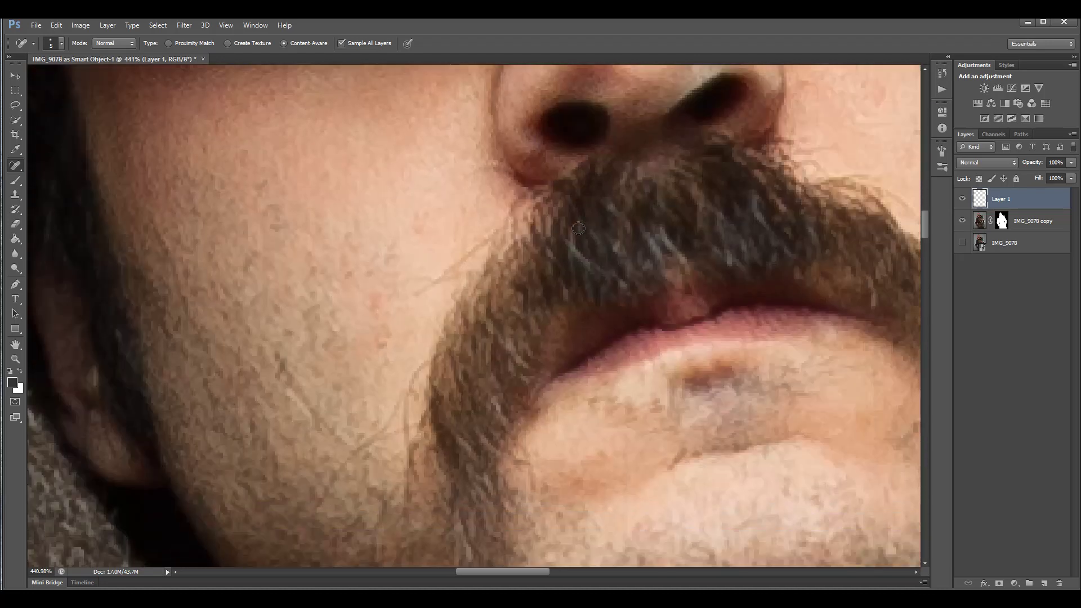
scroll(578, 228, down, 3)
click(388, 255)
click(378, 221)
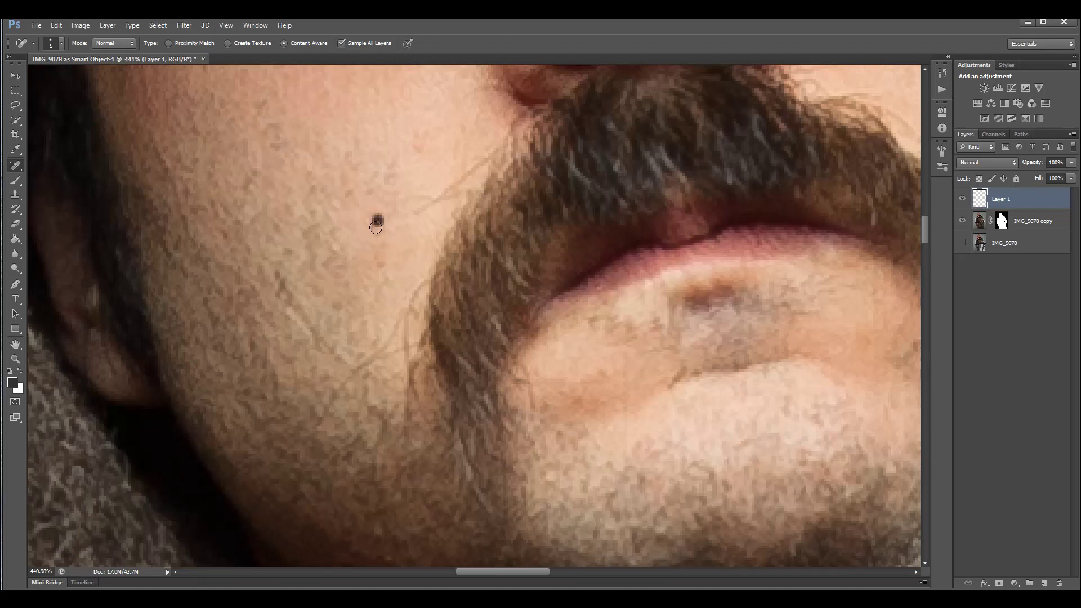
click(388, 174)
- Spot heal the blemishes on the subject's left cheek next to the nostril
drag(497, 572, 554, 571)
scroll(448, 218, up, 4)
scroll(446, 220, up, 1)
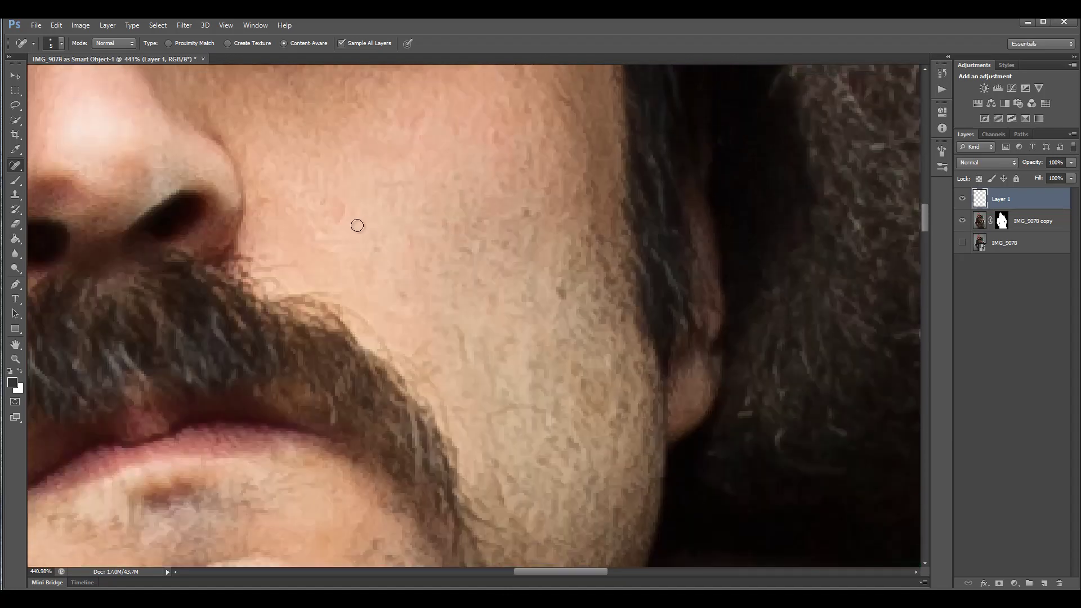
click(337, 210)
drag(323, 201, 332, 211)
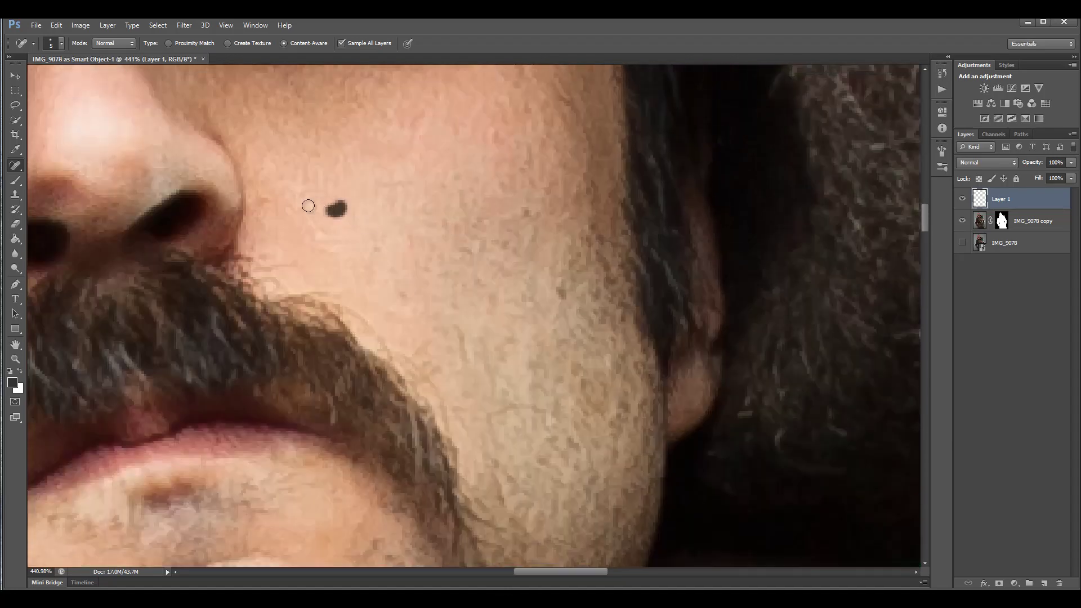
drag(266, 197, 282, 211)
click(261, 206)
- Spot heal the reddish marks across the subject's upper left cheek below the eye
scroll(349, 191, up, 1)
scroll(349, 191, up, 1)
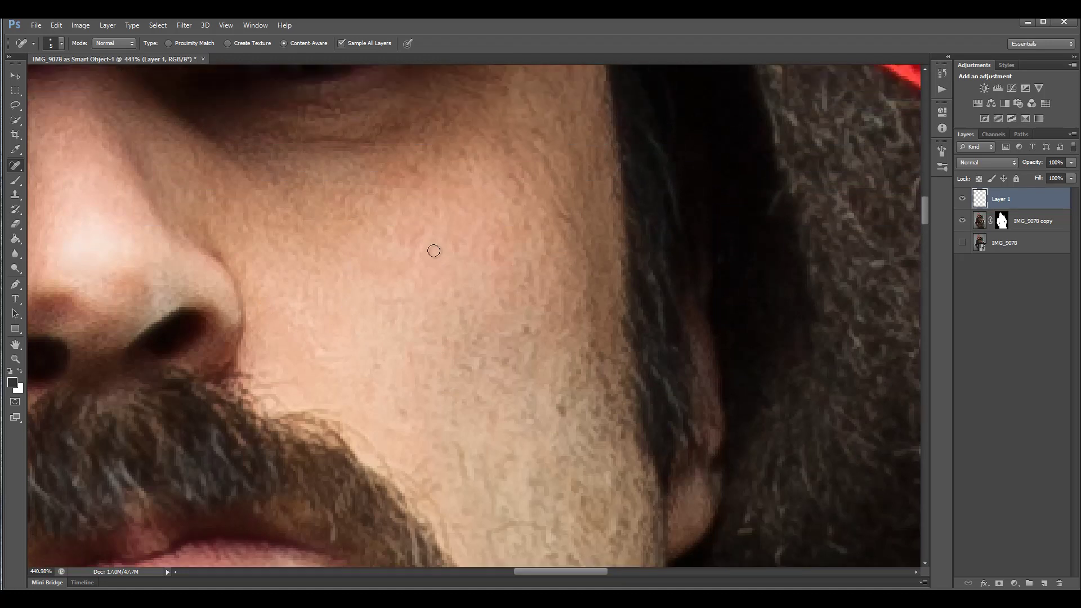
mouse_move(396, 227)
mouse_down()
mouse_move(431, 227)
mouse_move(395, 252)
mouse_up()
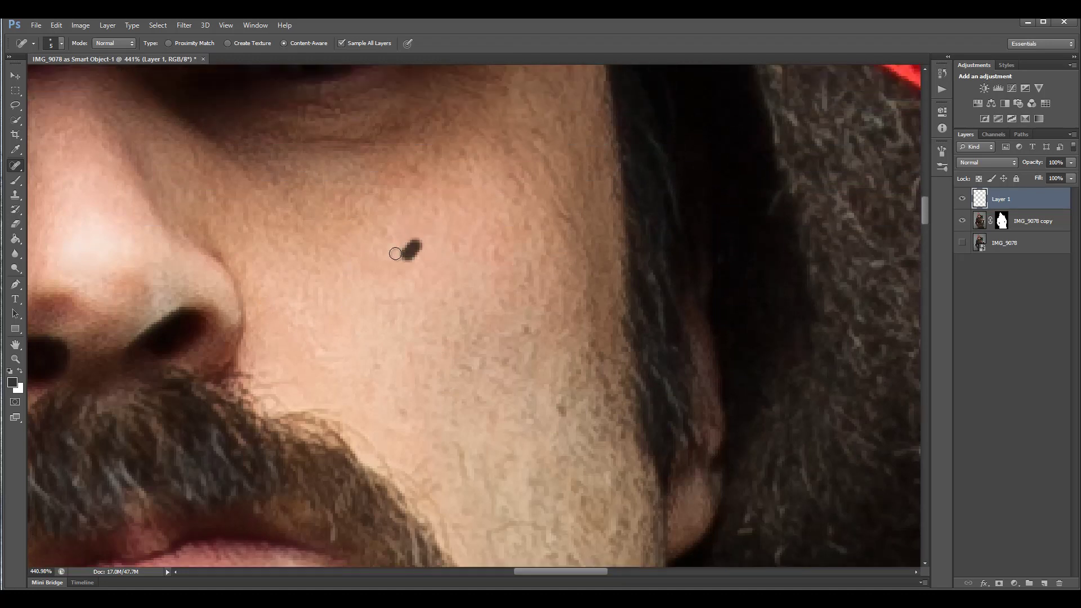
click(373, 256)
click(458, 241)
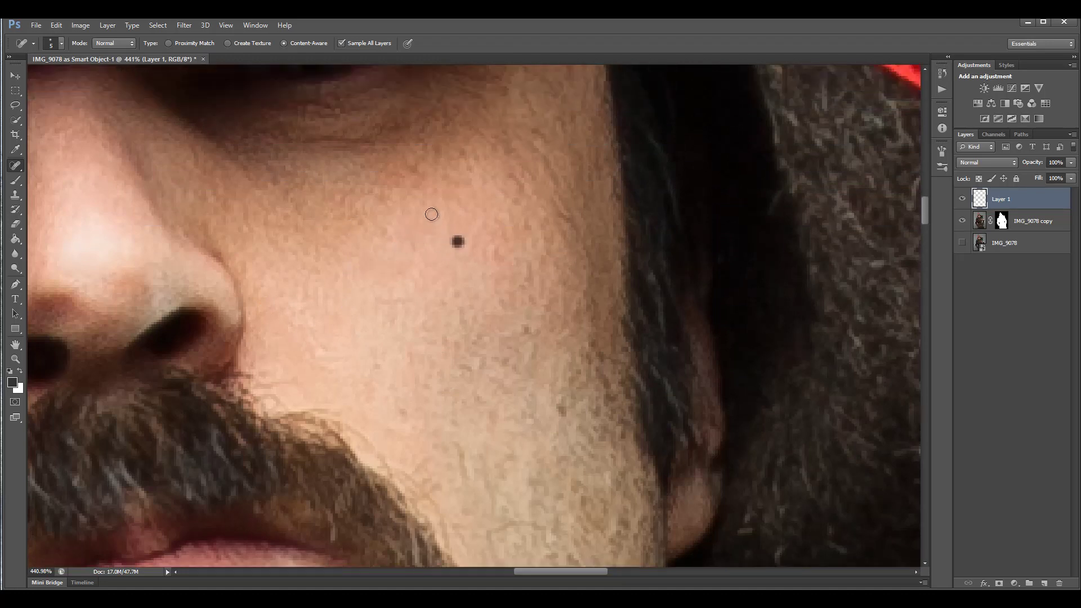
click(420, 182)
click(416, 169)
drag(401, 185, 410, 188)
click(459, 179)
click(415, 242)
click(420, 259)
- Clean up the outer edge of the subject's left nostril with the Clone Stamp, sampling from just above it
click(250, 309)
click(15, 195)
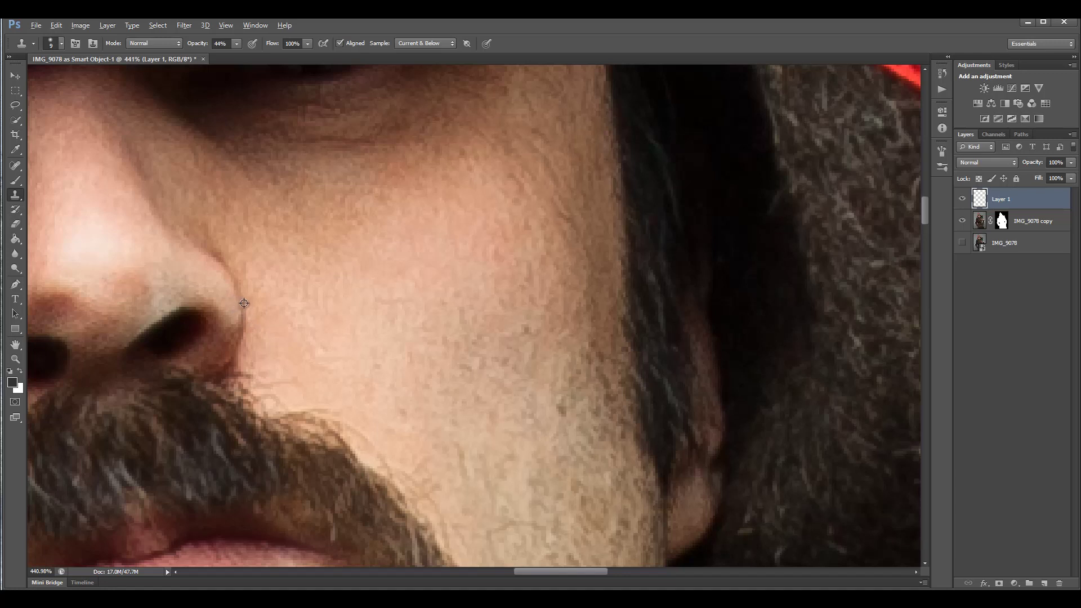
alt+click(231, 275)
drag(236, 288, 245, 307)
- Retouch a spot below the subject's left eye with the Healing Brush, sampling clean skin nearby
drag(16, 171, 45, 172)
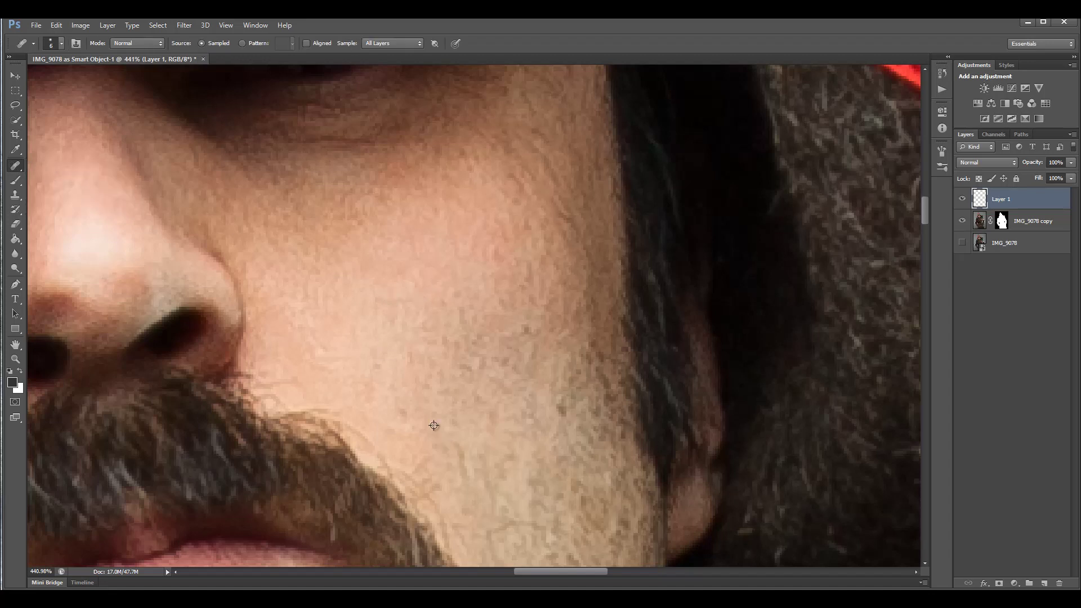
alt+click(422, 286)
scroll(385, 216, up, 2)
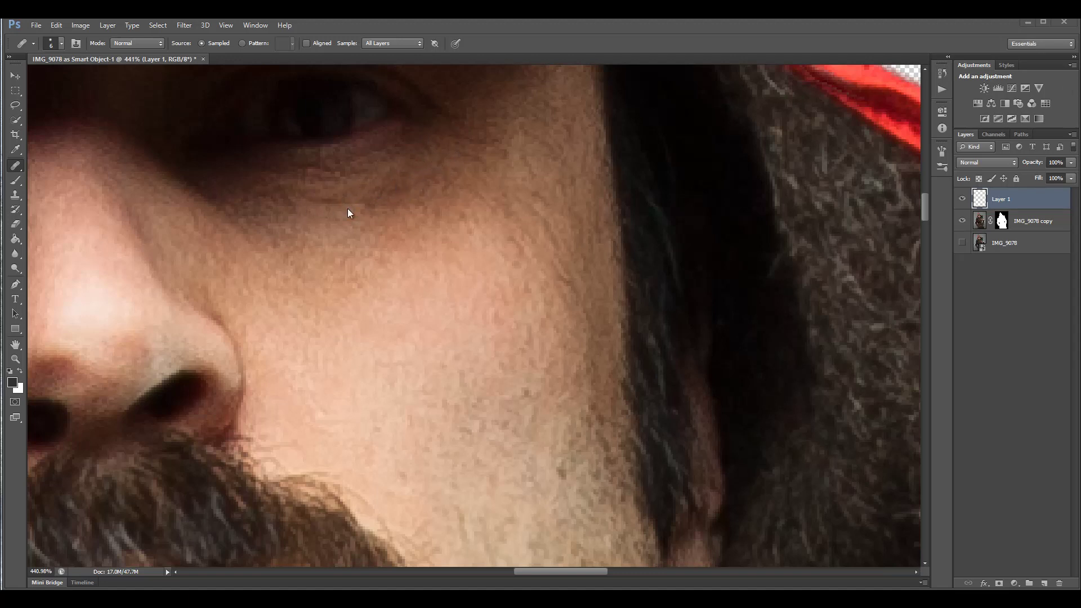
alt+click(370, 216)
drag(388, 203, 396, 197)
- Heal the remaining marks and fine creases beneath the subject's left eye with the Healing Brush
scroll(254, 247, up, 3)
click(251, 248)
click(335, 270)
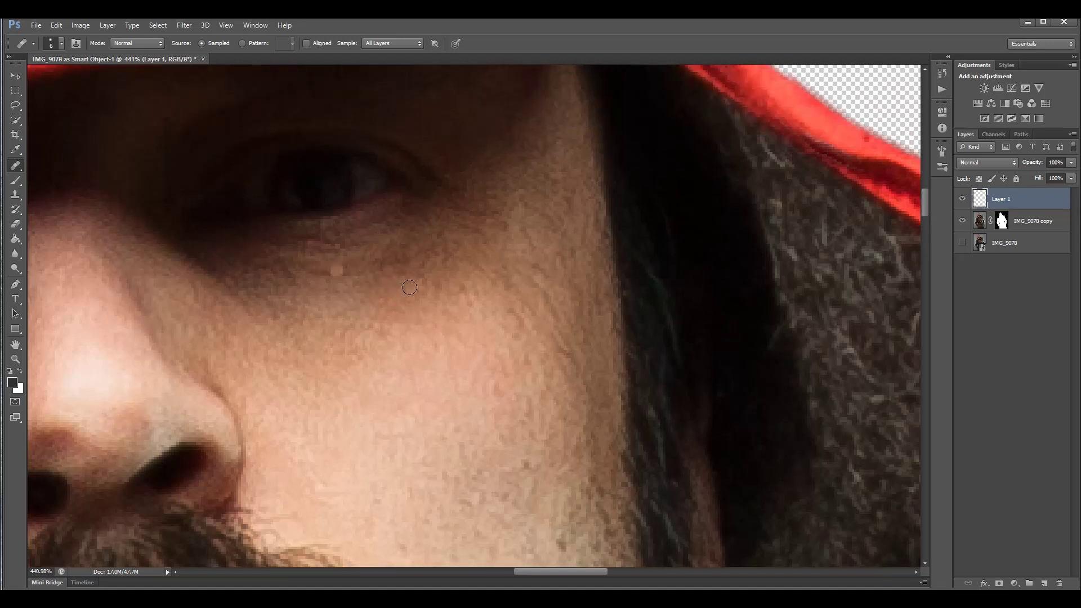
click(409, 288)
click(423, 264)
click(379, 287)
click(273, 278)
click(267, 274)
click(279, 285)
- Remove the small marks from the shadowed neck below the chin with the Spot Healing Brush
right_click(14, 168)
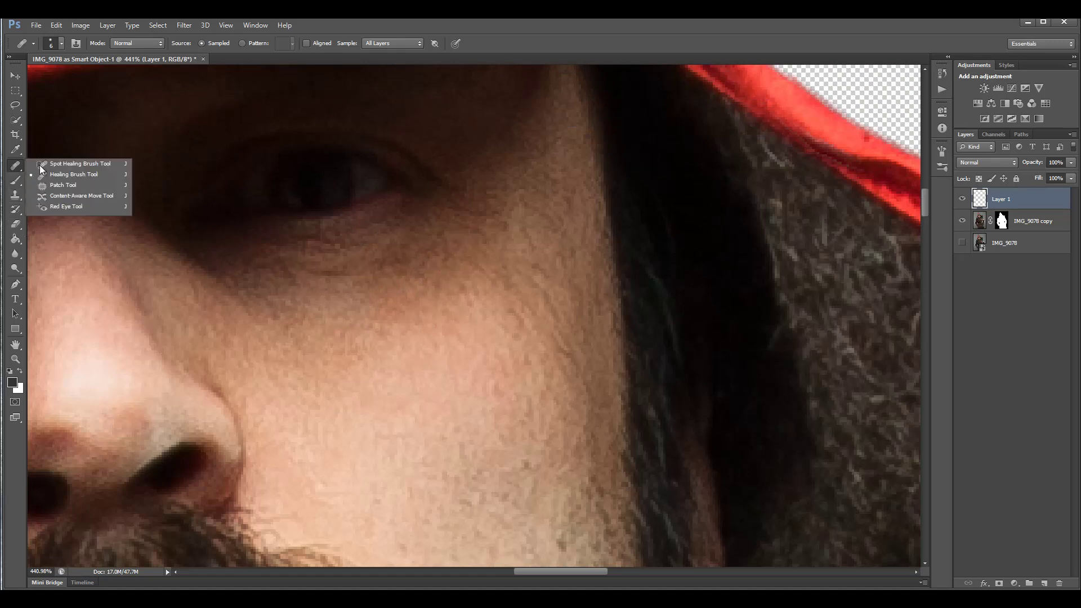
click(79, 164)
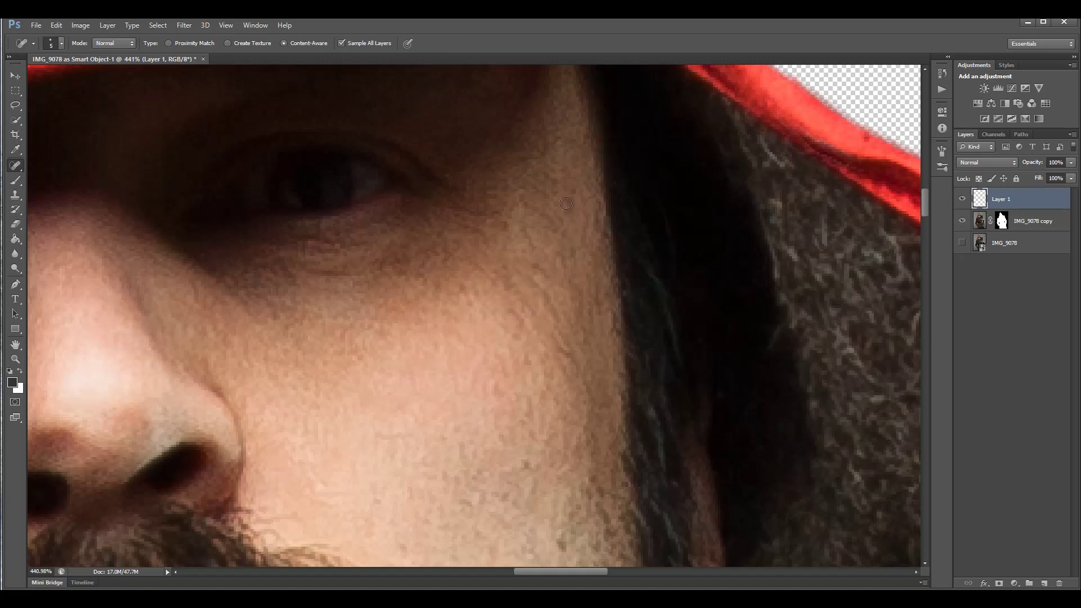
scroll(551, 229, up, 3)
scroll(552, 228, down, 2)
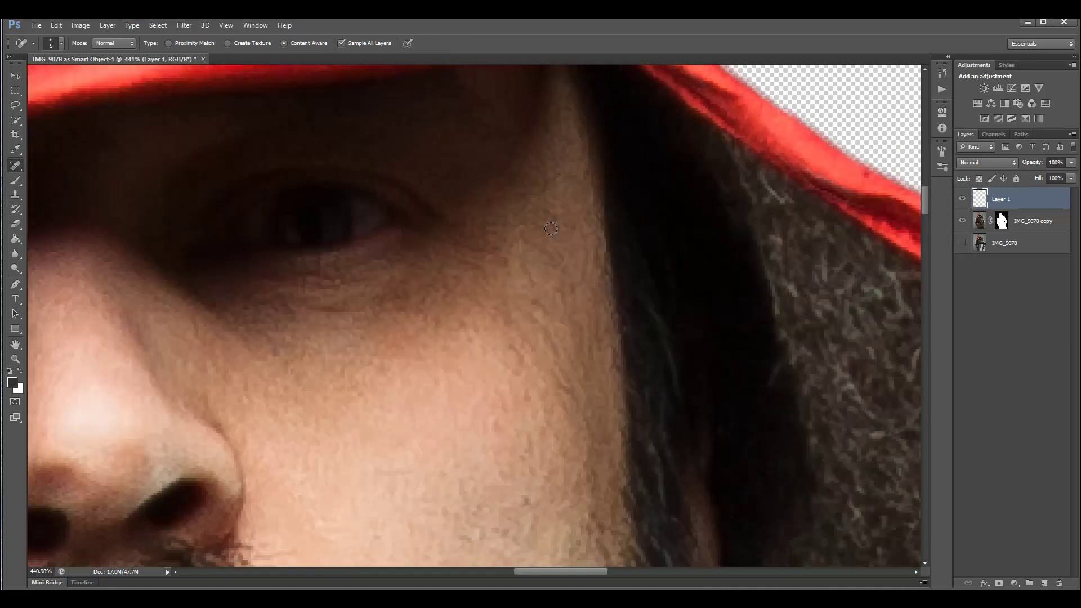
scroll(551, 229, down, 10)
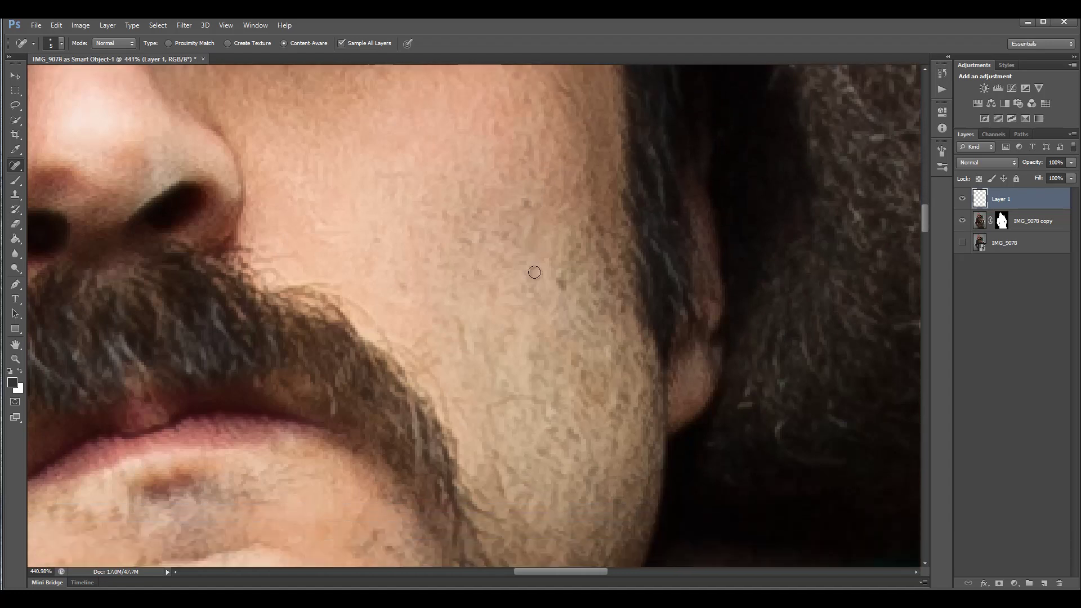
scroll(534, 272, down, 1)
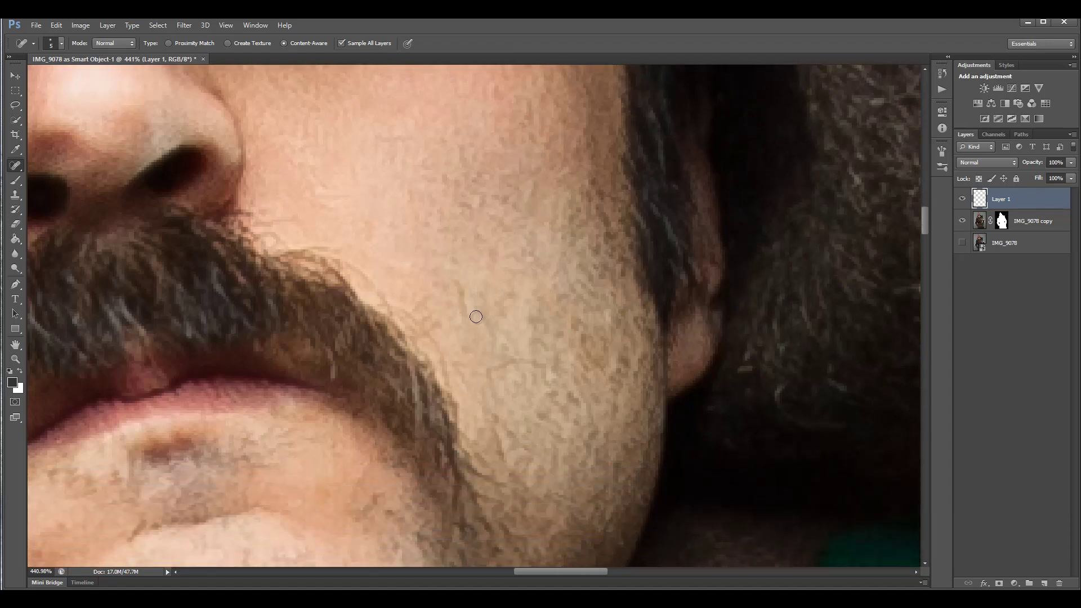
scroll(476, 316, down, 10)
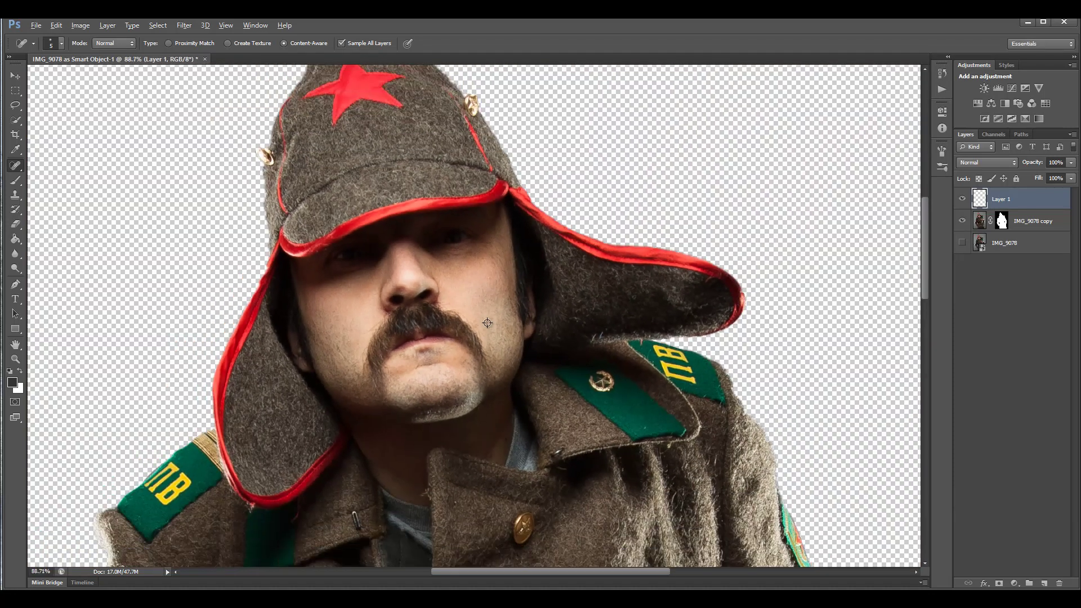
scroll(488, 323, down, 4)
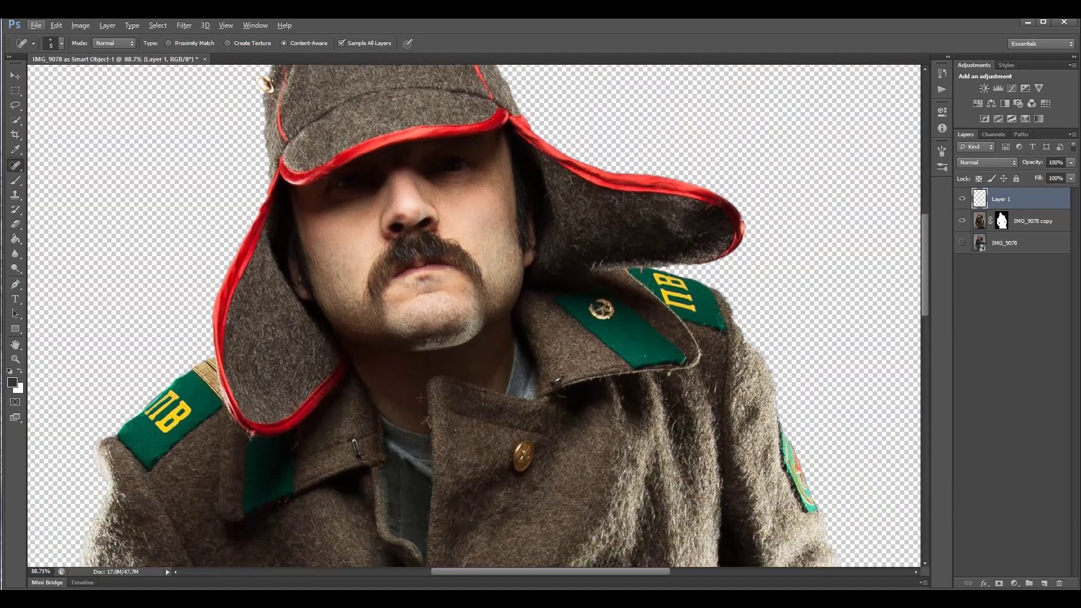
scroll(421, 398, up, 10)
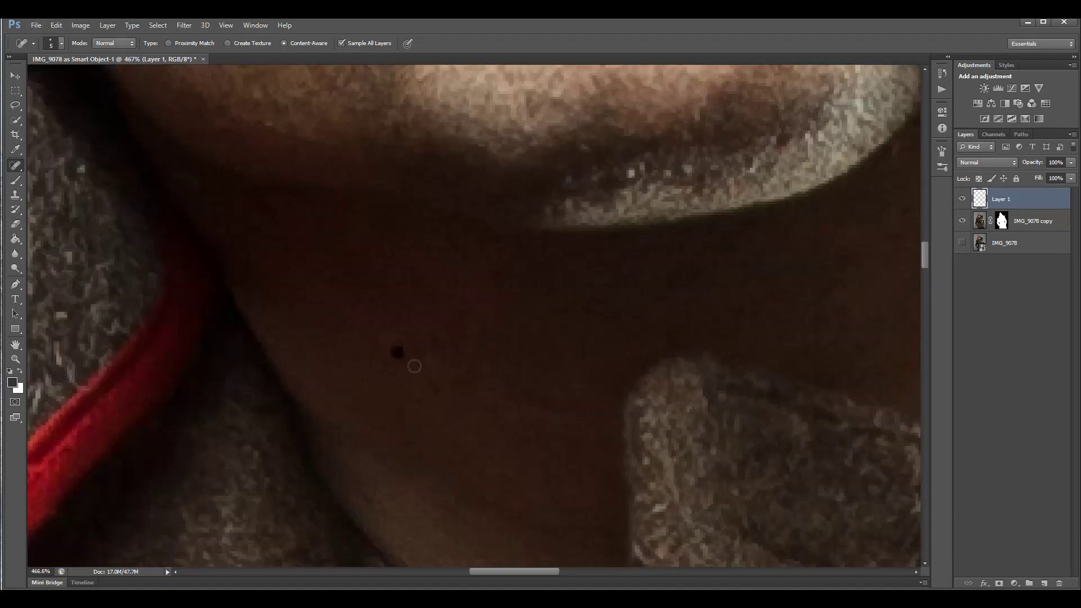
click(397, 353)
click(387, 367)
click(368, 505)
click(563, 442)
click(845, 241)
- Examine the lower neck, collar, face and hat for flaws that still need retouching
scroll(349, 322, down, 2)
scroll(637, 503, down, 3)
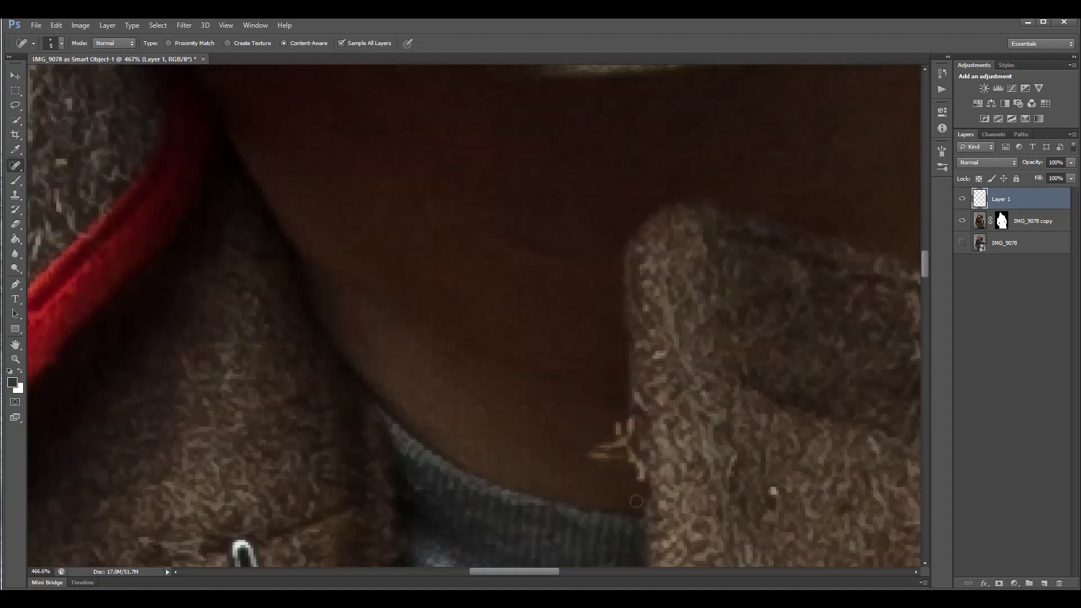
scroll(428, 399, down, 6)
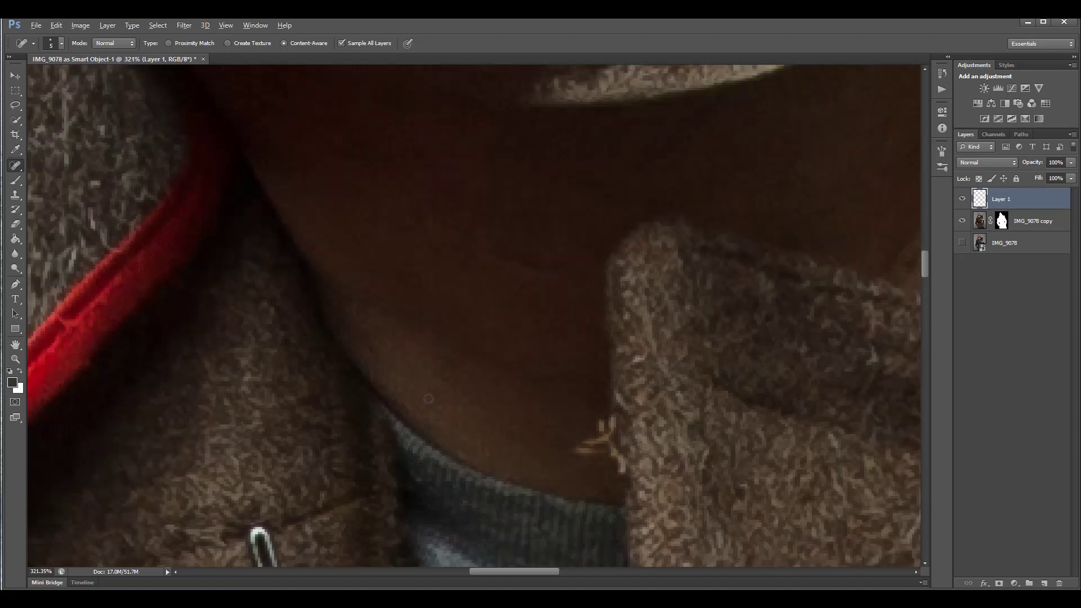
scroll(726, 269, up, 10)
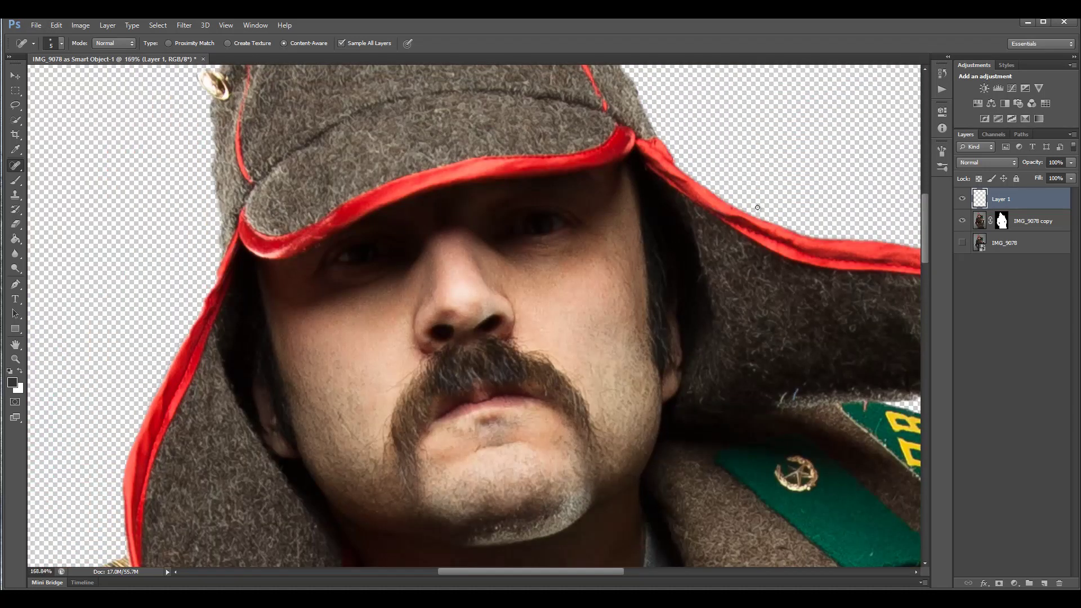
scroll(759, 208, up, 4)
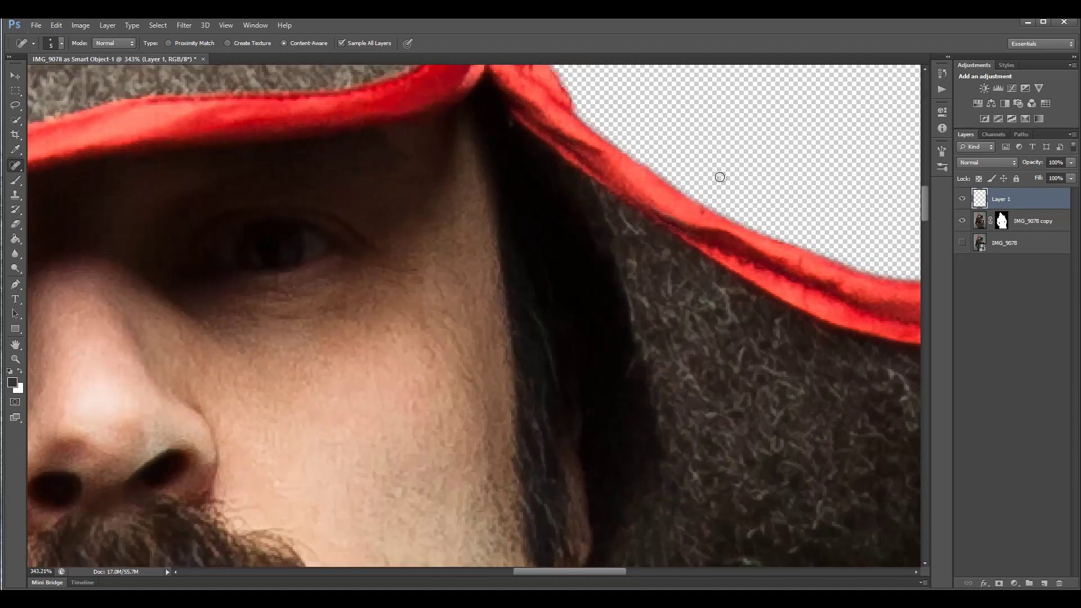
scroll(527, 191, up, 2)
scroll(527, 191, down, 6)
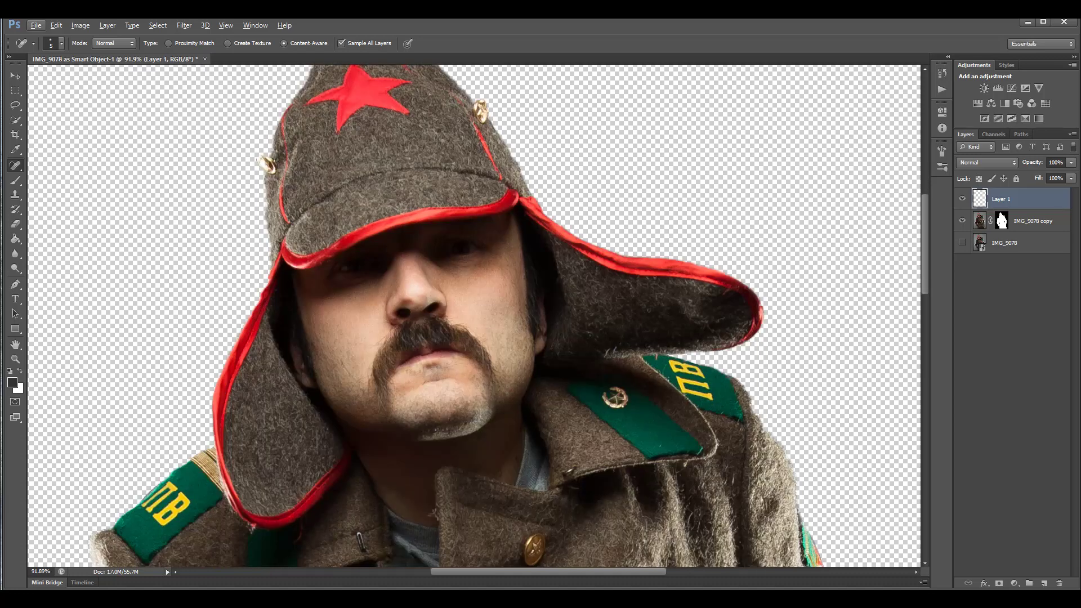
scroll(655, 277, down, 4)
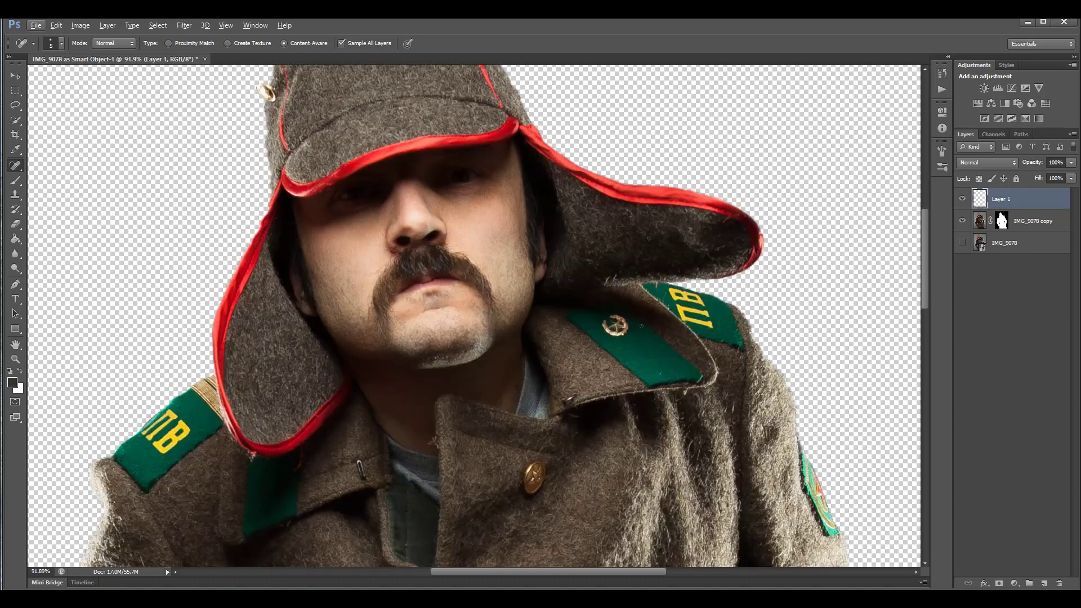
- Set the Clone Stamp to 26% opacity and 70% flow and retouch the light collar edging just below the green tab with the star emblem
scroll(678, 316, up, 4)
scroll(678, 315, up, 2)
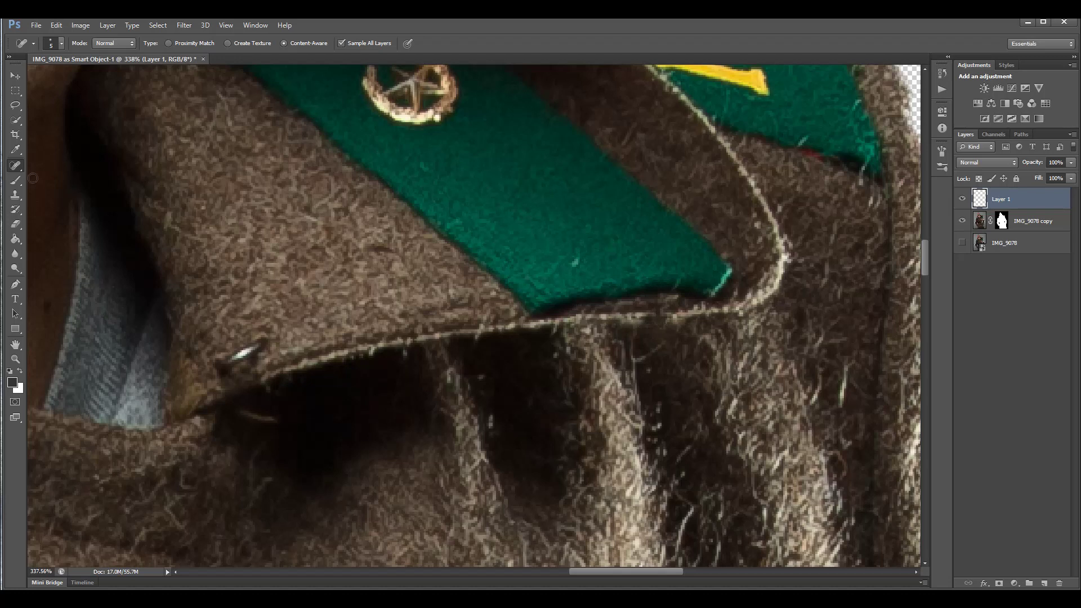
click(16, 195)
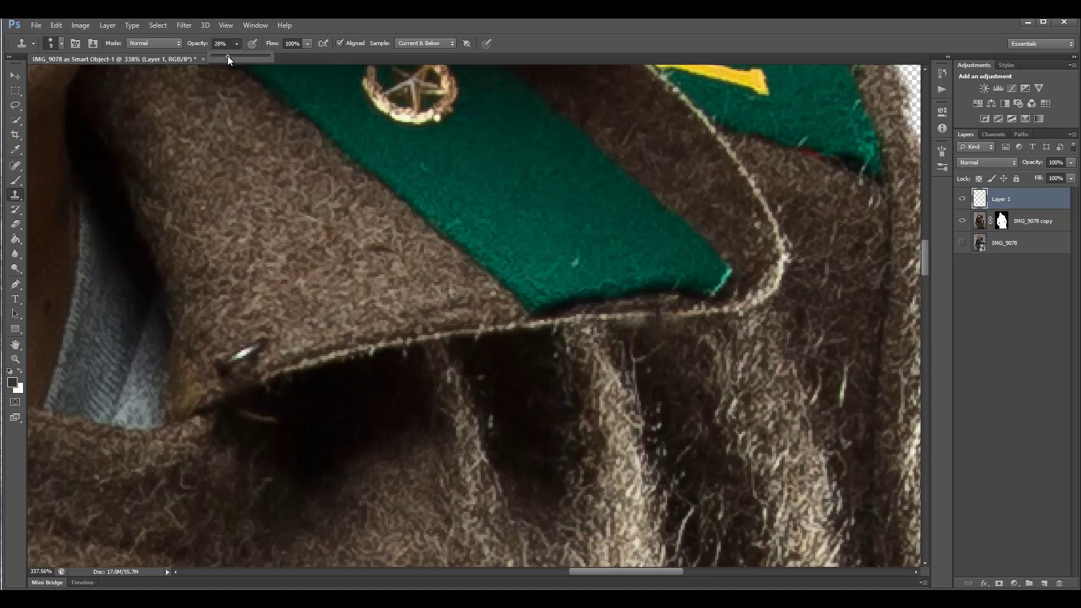
click(306, 44)
drag(303, 55, 289, 56)
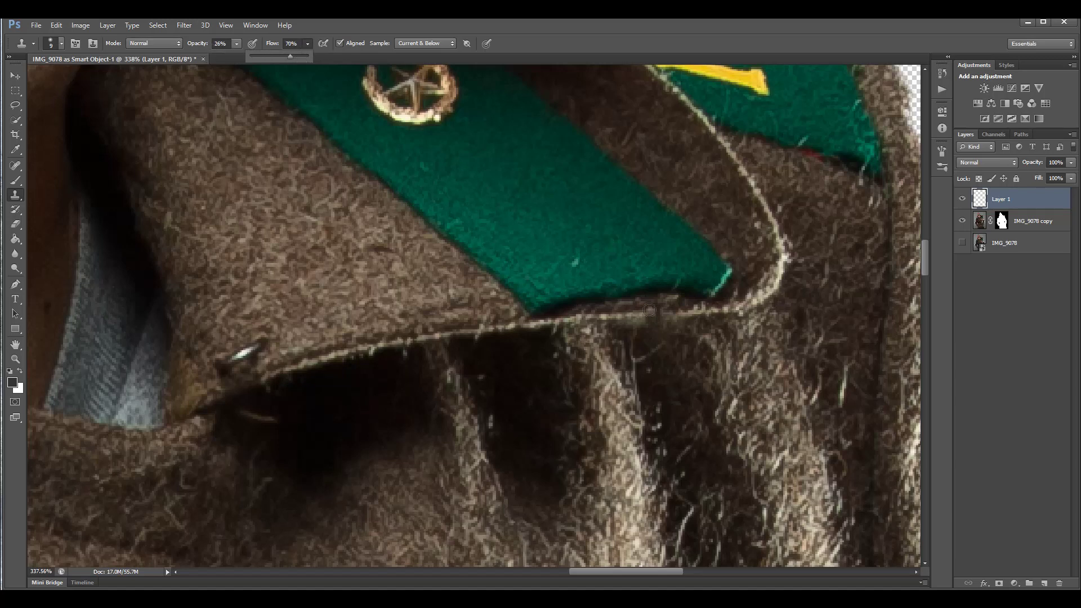
alt+click(647, 350)
mouse_move(645, 327)
mouse_down()
mouse_move(619, 328)
mouse_move(657, 325)
mouse_up()
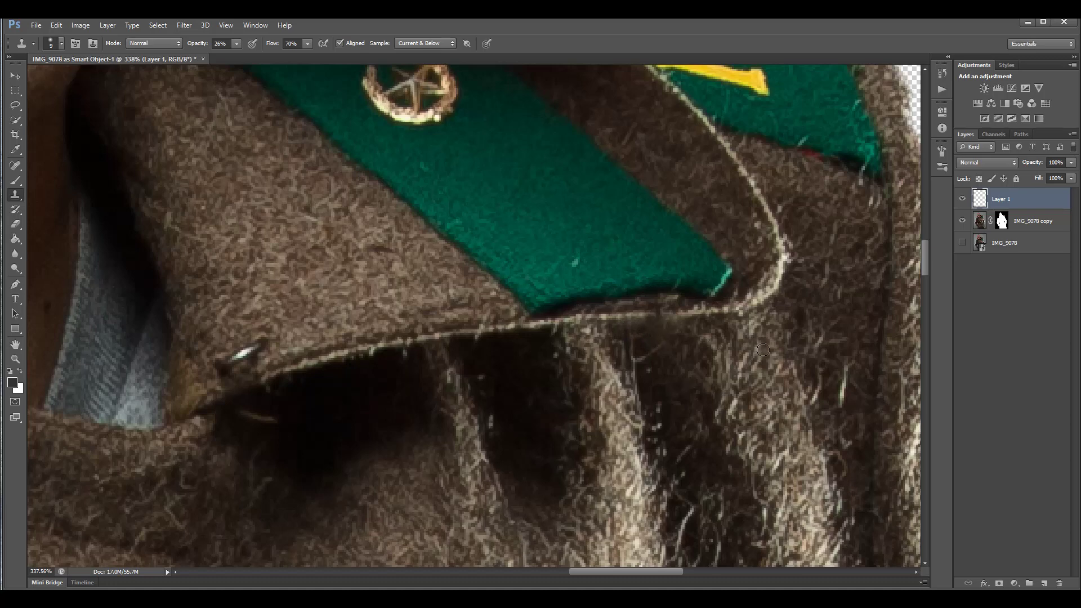
- Set the Clone Stamp opacity to 43% and retouch the stray reddish thread on the green shoulder board beneath the hat flap
scroll(763, 350, up, 5)
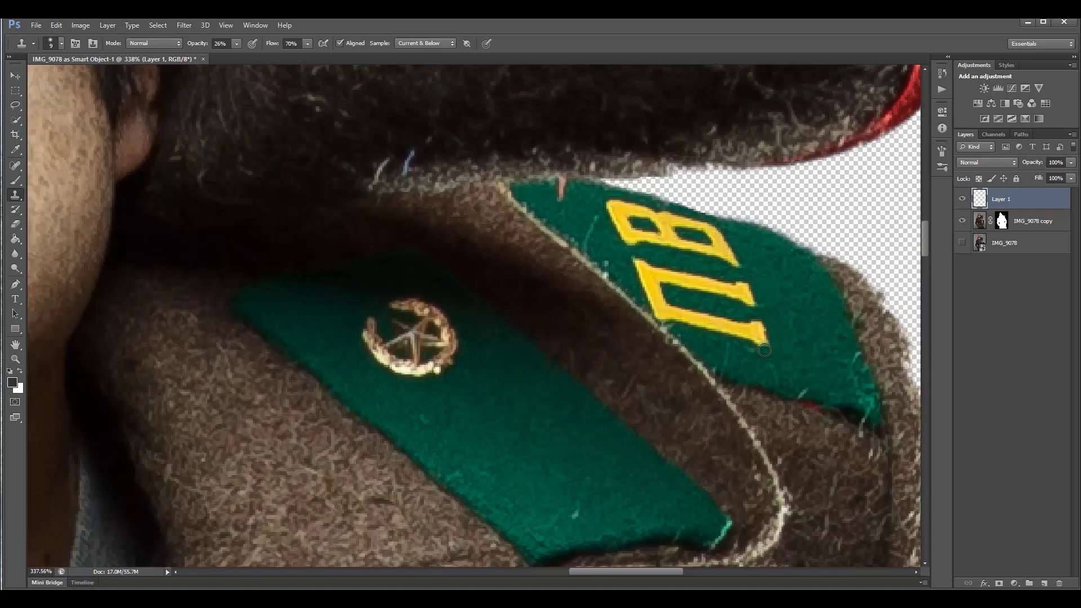
scroll(805, 334, up, 1)
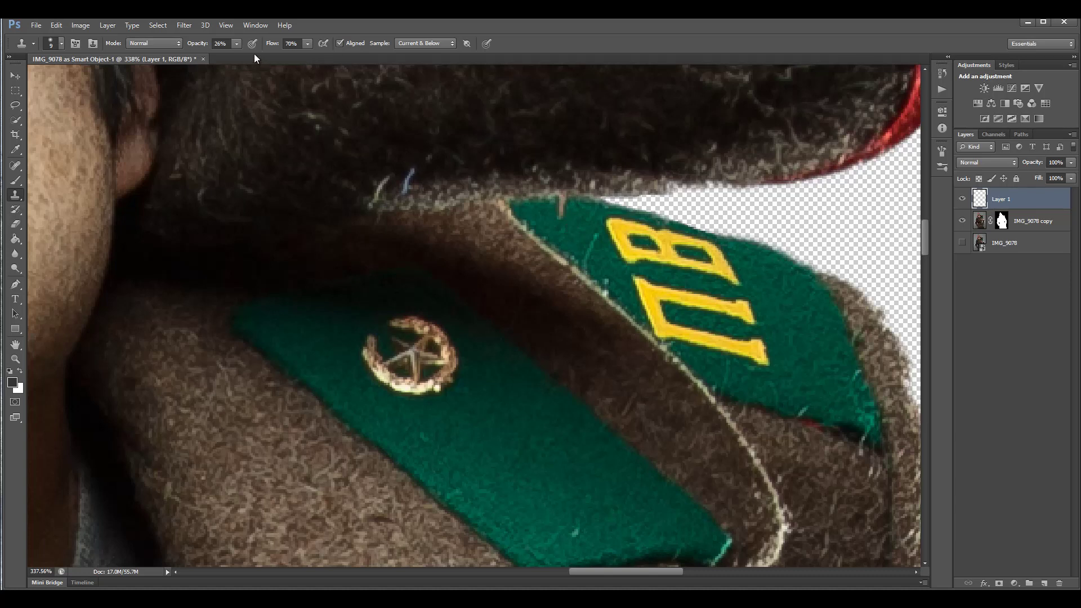
drag(236, 44, 237, 61)
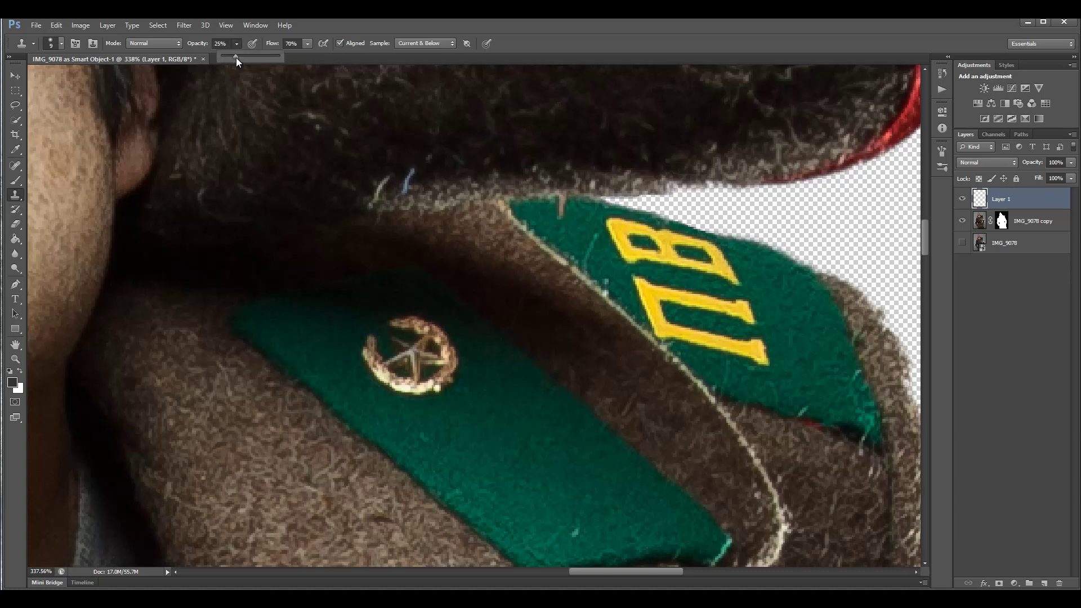
click(564, 210)
- Clone nearby dark wool over the loose red thread hanging from the hat trim beside the plain green collar tab
drag(633, 571, 476, 573)
scroll(488, 542, down, 5)
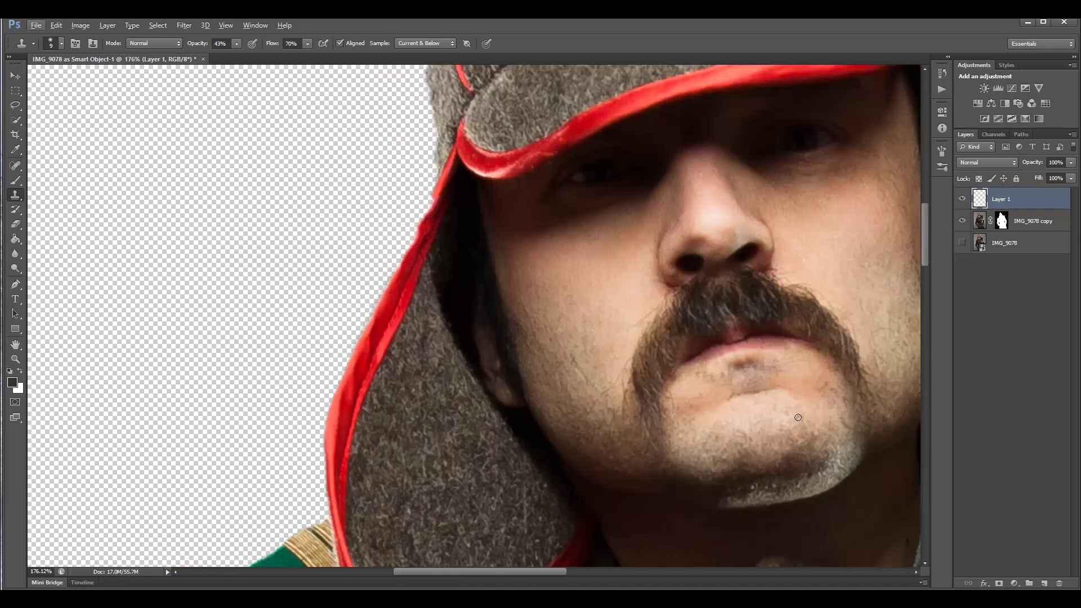
drag(398, 414, 433, 82)
drag(440, 457, 451, 264)
drag(443, 305, 338, 293)
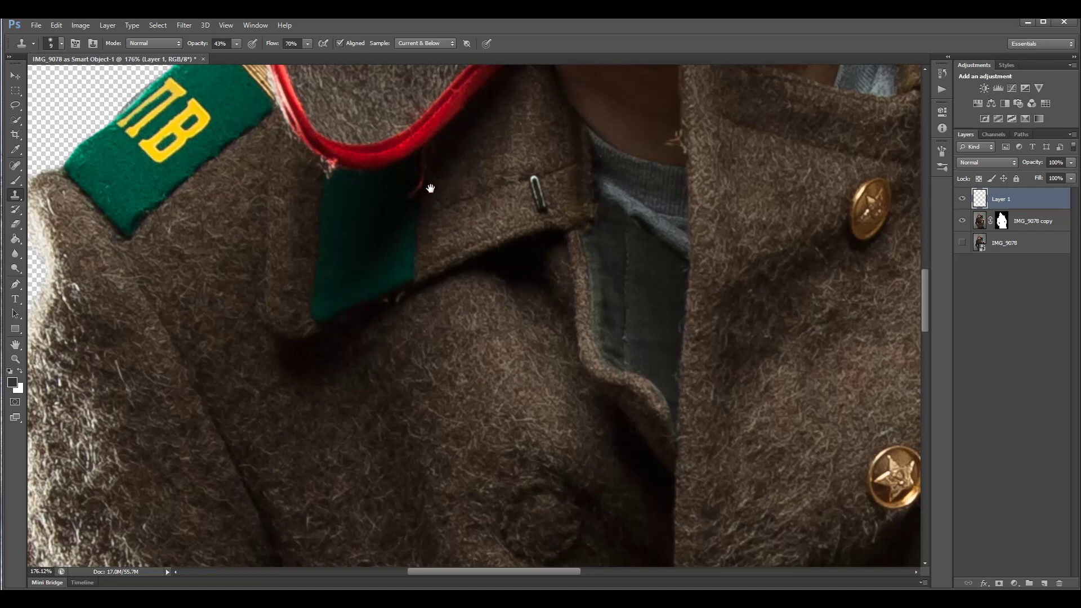
scroll(437, 207, up, 2)
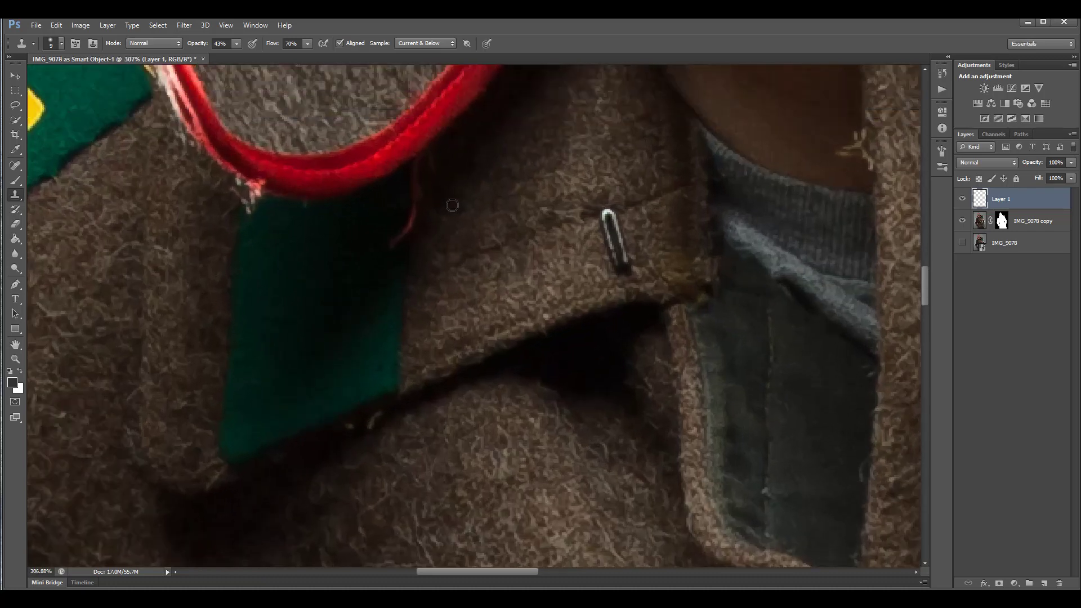
scroll(448, 205, up, 2)
mouse_move(393, 284)
mouse_down()
mouse_move(352, 292)
mouse_move(388, 289)
mouse_move(404, 270)
mouse_move(401, 236)
mouse_move(397, 273)
mouse_up()
alt+click(444, 196)
mouse_move(431, 203)
mouse_down()
mouse_move(413, 256)
mouse_move(448, 277)
mouse_move(412, 263)
mouse_move(462, 231)
mouse_move(426, 261)
mouse_move(420, 249)
mouse_move(416, 268)
mouse_move(419, 220)
mouse_move(450, 206)
mouse_move(420, 214)
mouse_up()
alt+click(440, 202)
click(451, 201)
alt+click(444, 192)
- Cover the remaining traces of the red thread along the green tab's edge, using fresh Clone Stamp samples from the adjacent coat fabric
alt+click(439, 271)
alt+click(455, 253)
click(416, 258)
alt+click(454, 279)
alt+click(441, 227)
alt+click(444, 202)
alt+click(455, 195)
alt+click(461, 208)
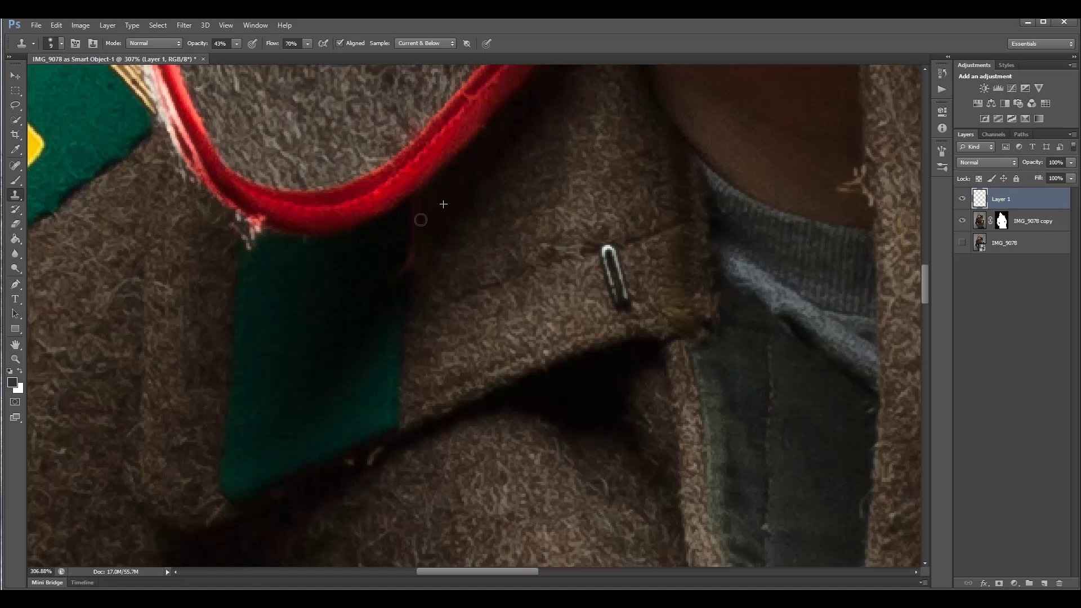
drag(417, 214, 421, 252)
alt+click(456, 191)
drag(417, 216, 417, 210)
key(alt)
- Spot heal the faint reddish leftovers along the edge between the green collar tab and the coat wool
click(16, 166)
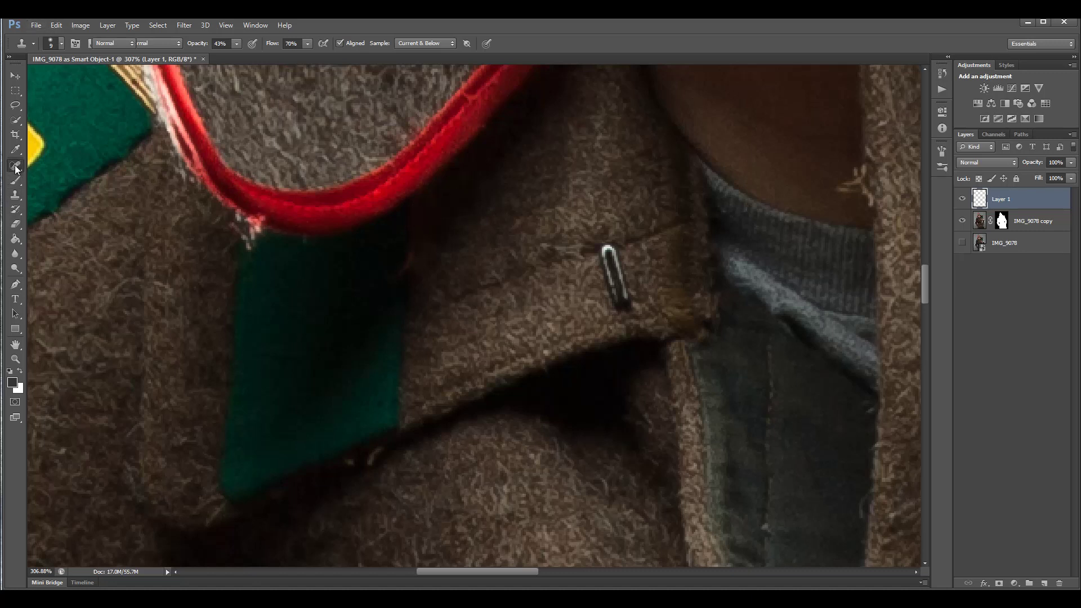
drag(421, 211, 418, 220)
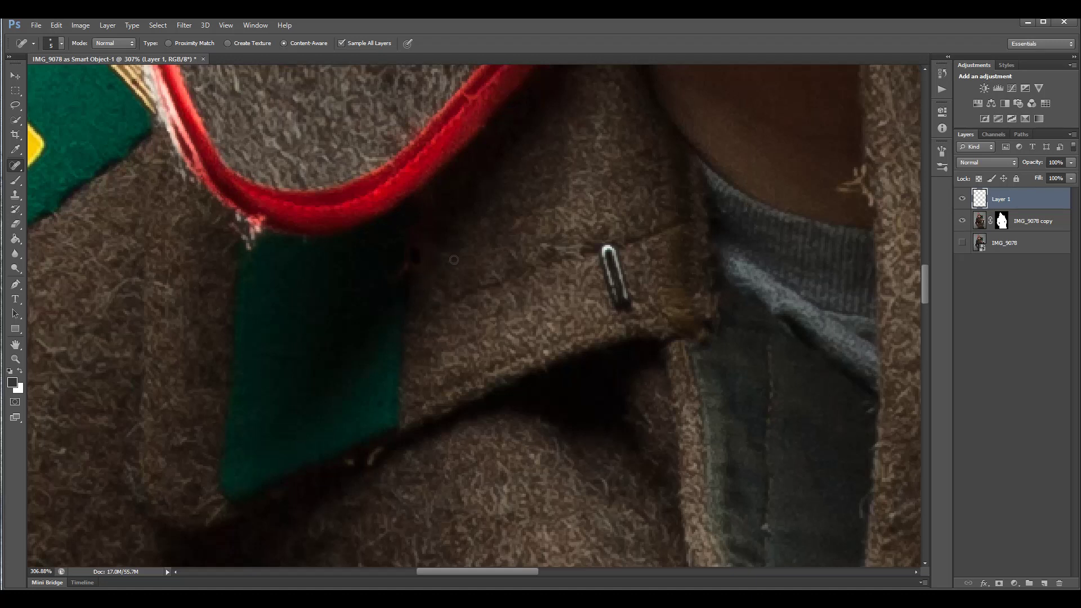
scroll(419, 236, up, 3)
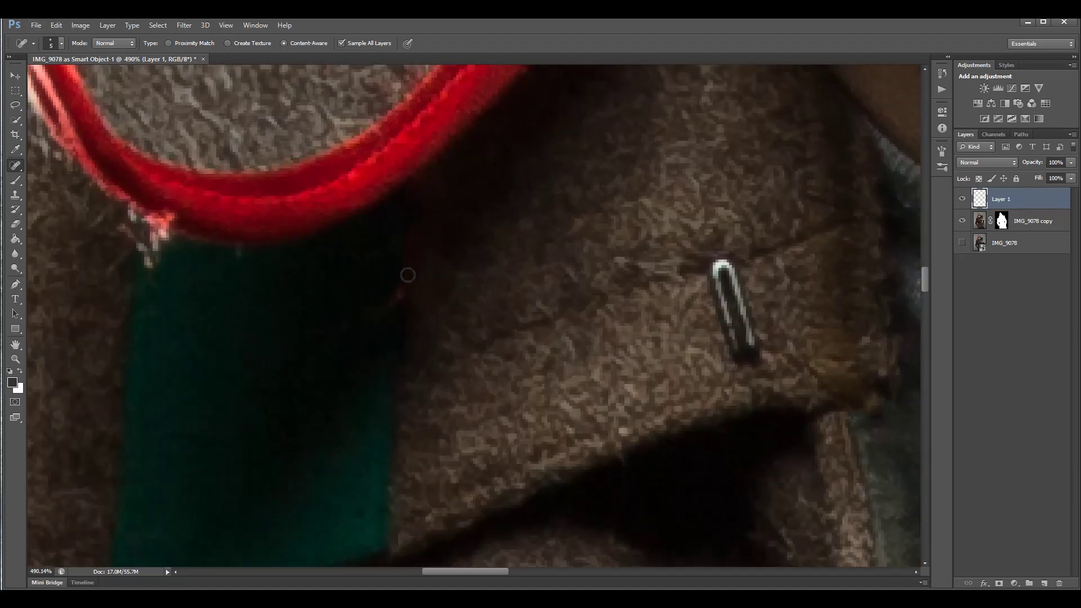
drag(411, 282, 408, 306)
click(414, 333)
drag(416, 361, 413, 293)
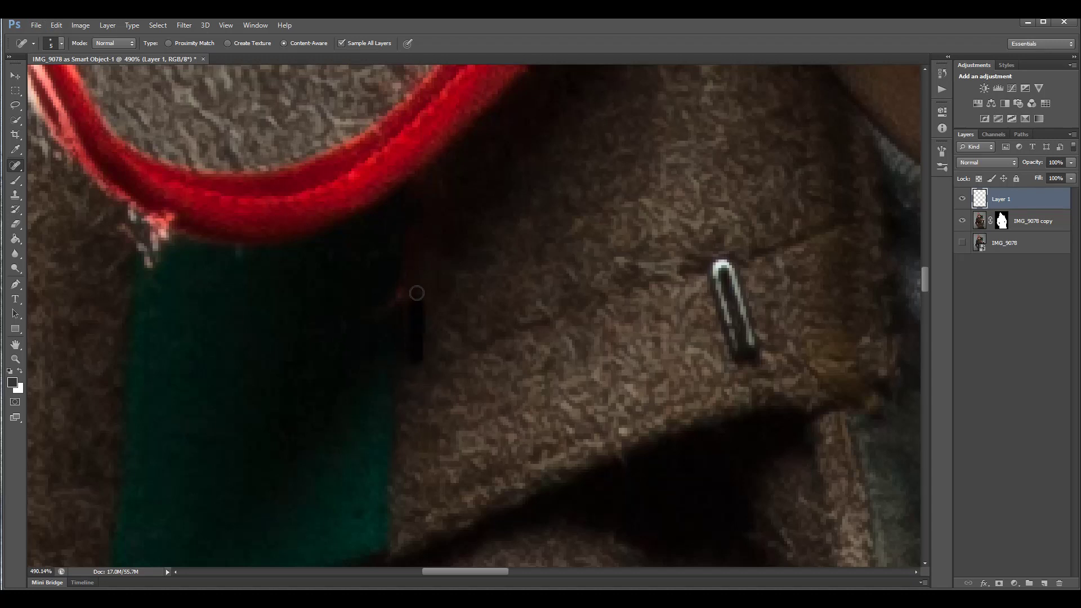
- Blend the healed tab edge and neighbouring wool with the Clone Stamp, sampling from the green tab and the coat
click(16, 195)
alt+click(390, 386)
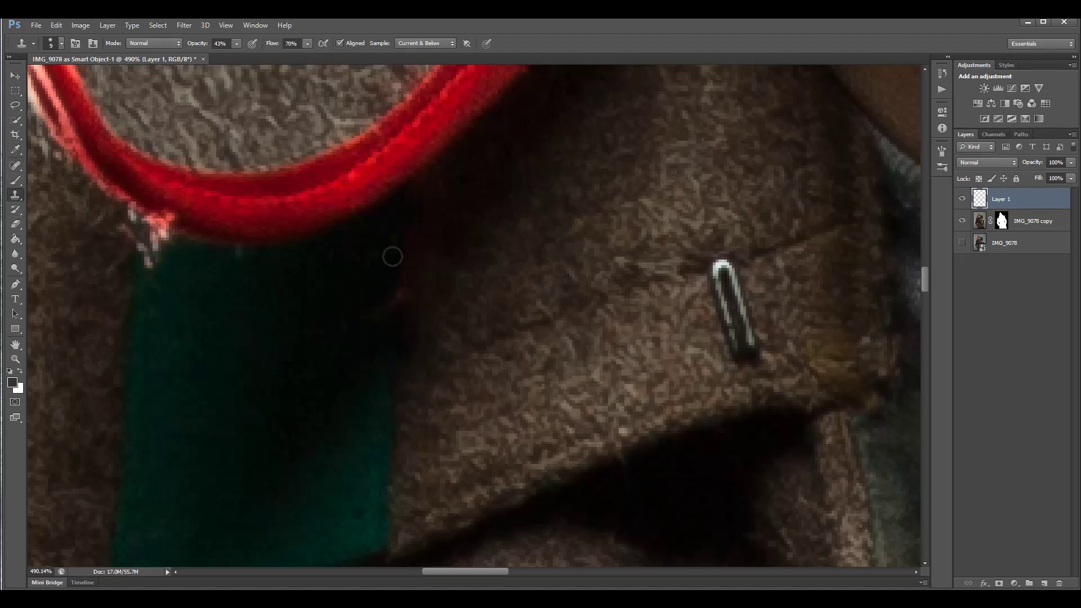
mouse_move(405, 210)
mouse_down()
mouse_move(406, 195)
mouse_move(413, 234)
mouse_up()
alt+click(450, 276)
drag(512, 274, 530, 282)
scroll(518, 293, down, 8)
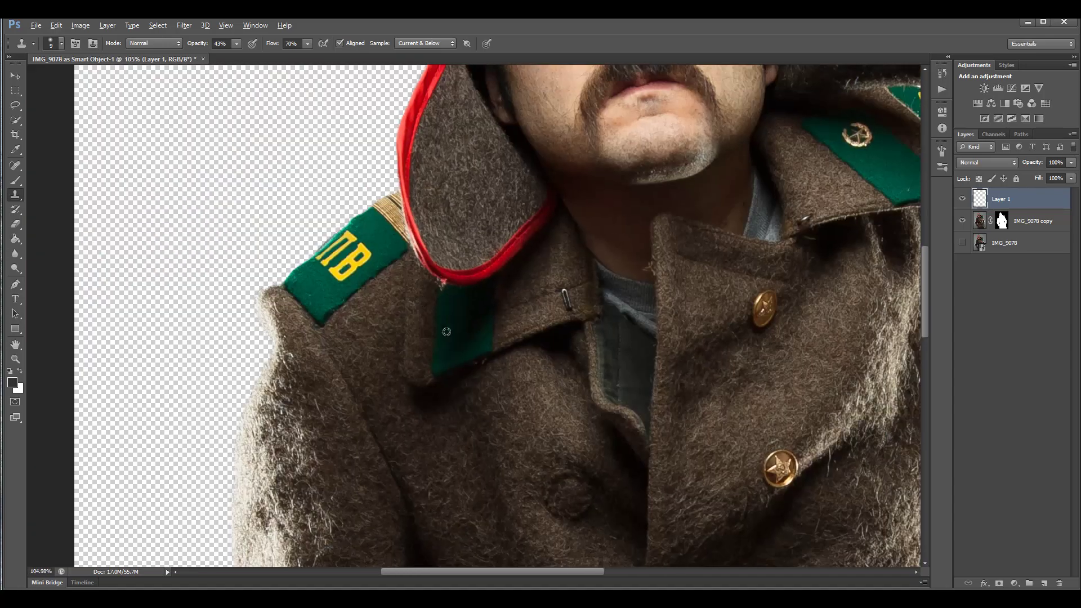
scroll(446, 331, up, 9)
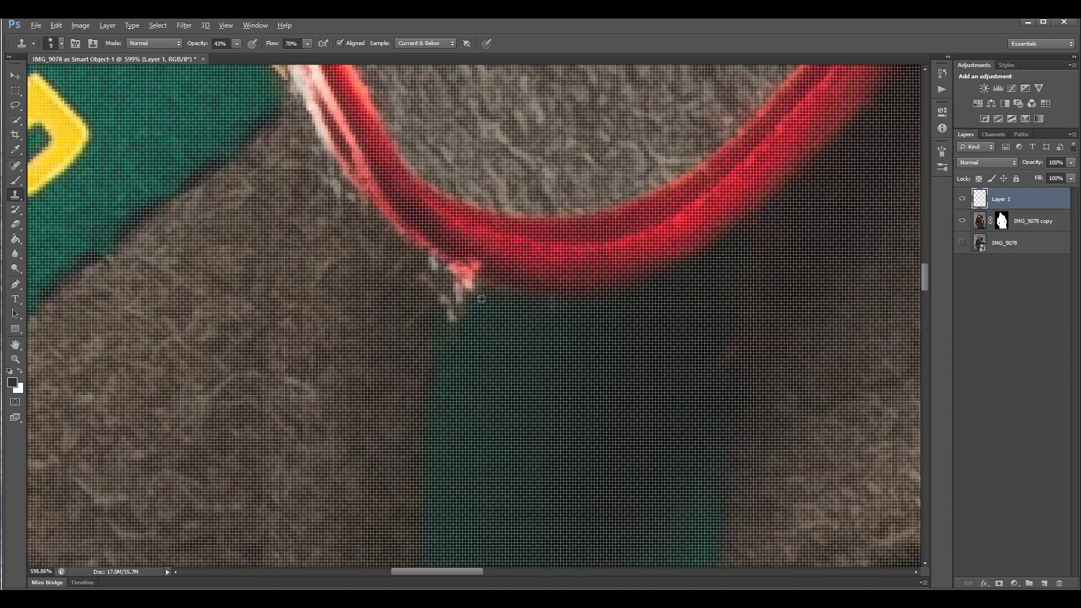
scroll(481, 299, down, 2)
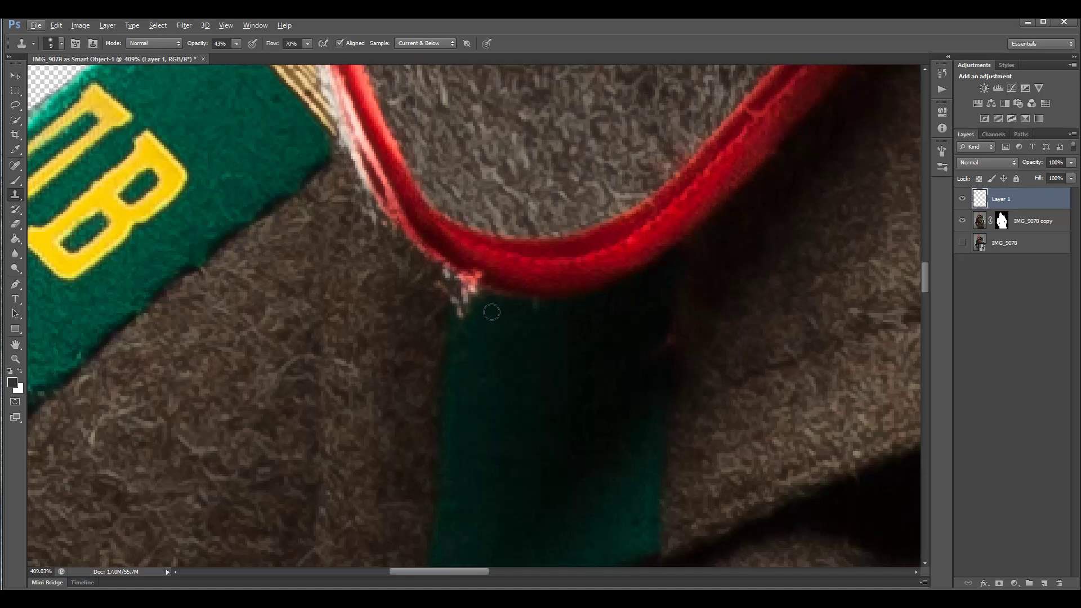
scroll(491, 312, down, 2)
scroll(507, 318, down, 3)
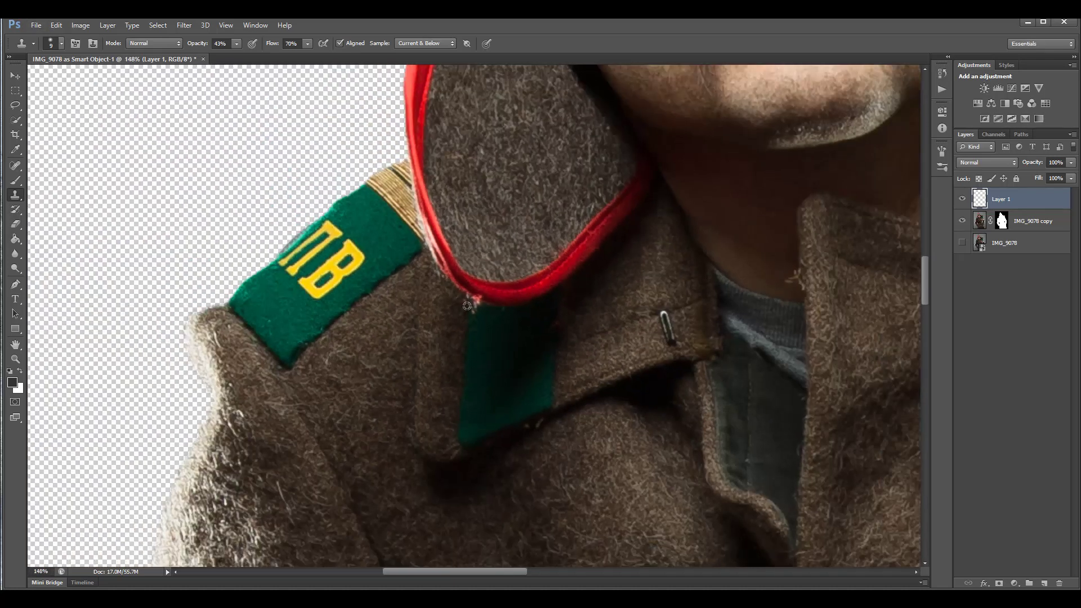
scroll(539, 329, down, 4)
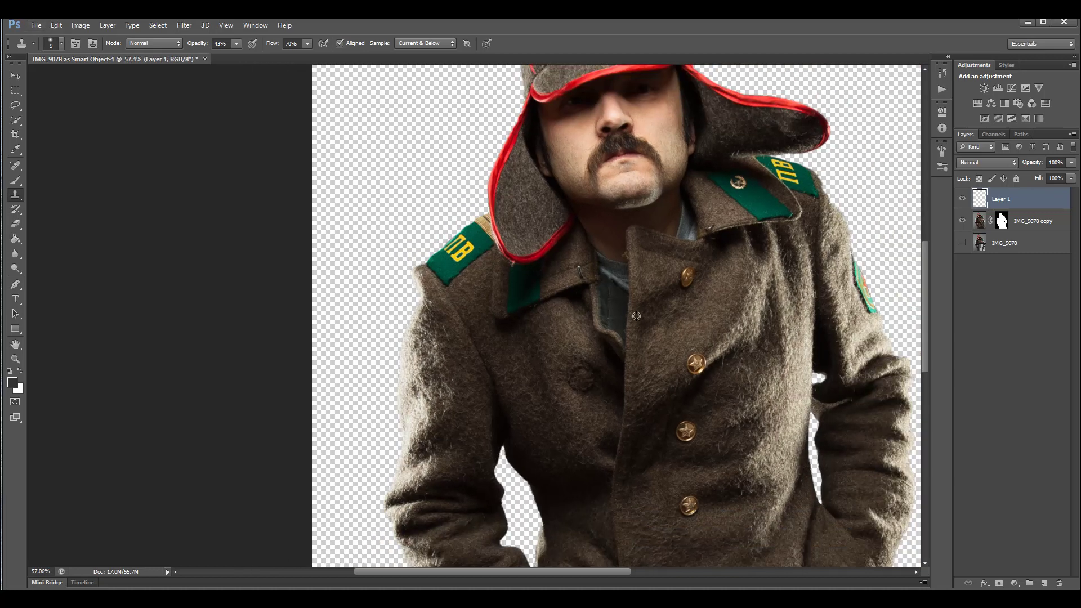
- Inspect the coat, sleeves and brass buttons up close for remaining threads and flaws
scroll(638, 318, down, 2)
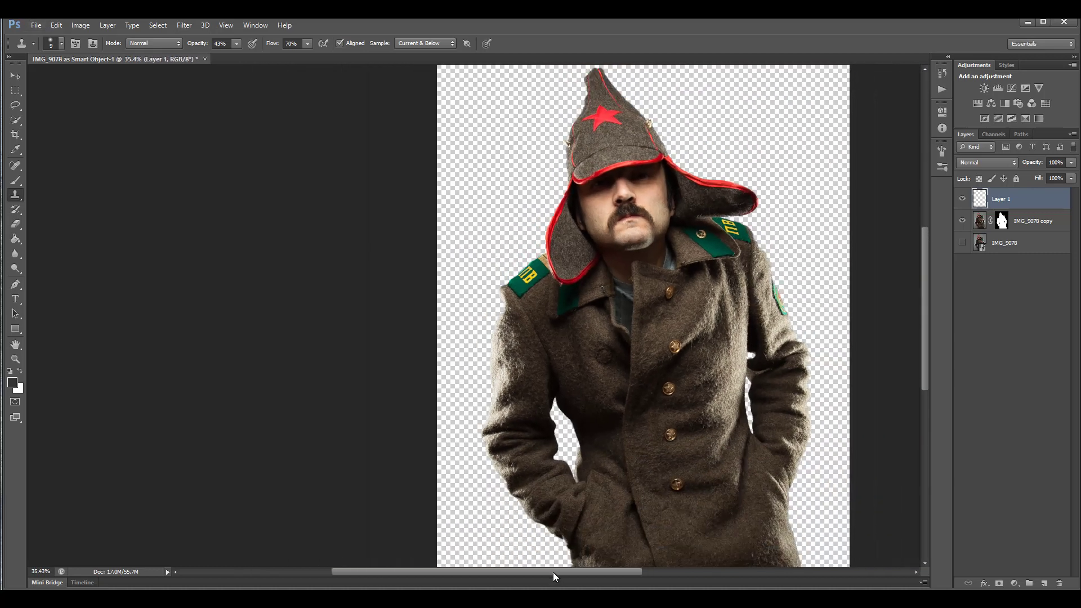
drag(553, 572, 602, 572)
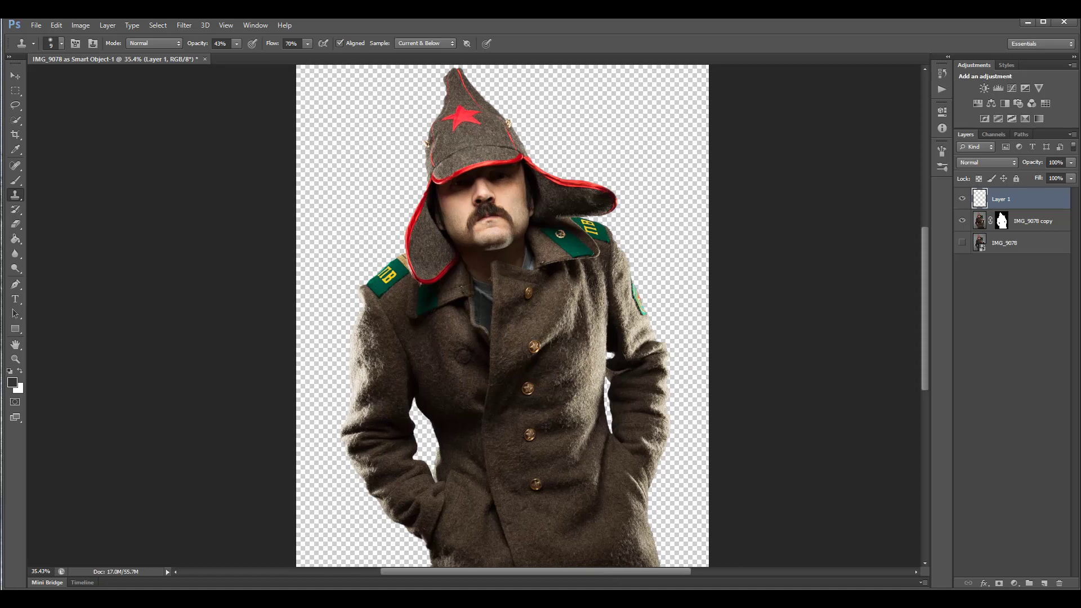
scroll(546, 427, up, 3)
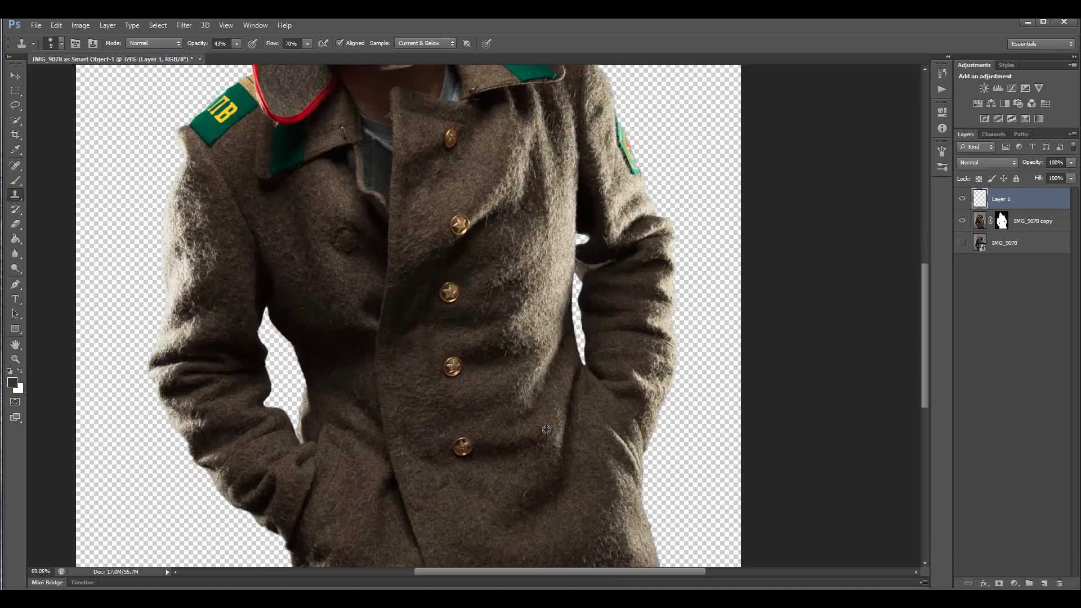
scroll(547, 430, up, 2)
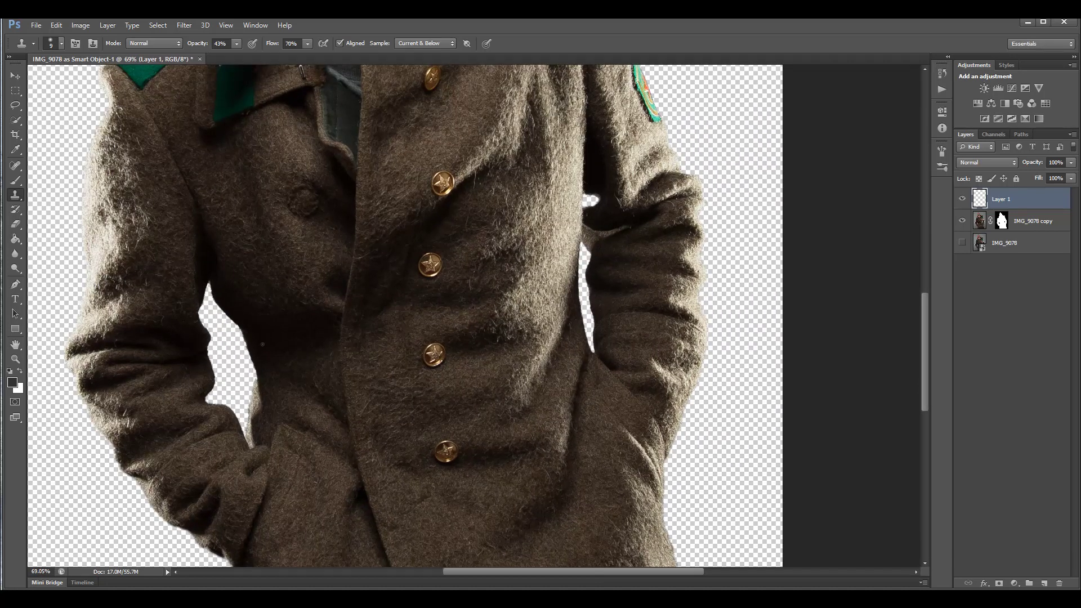
scroll(355, 298, down, 3)
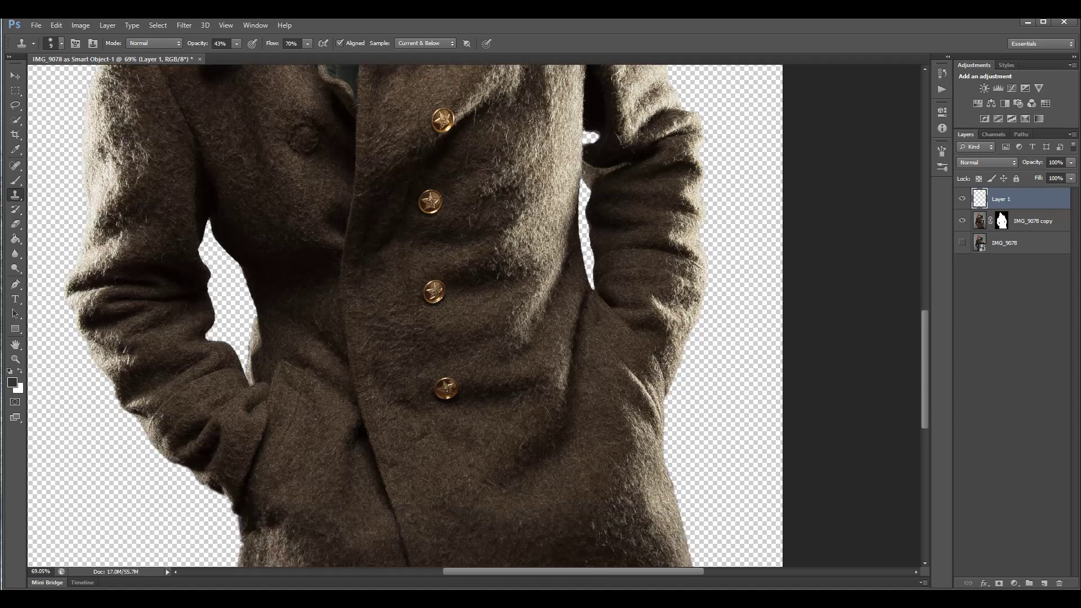
scroll(357, 302, up, 4)
scroll(358, 302, up, 3)
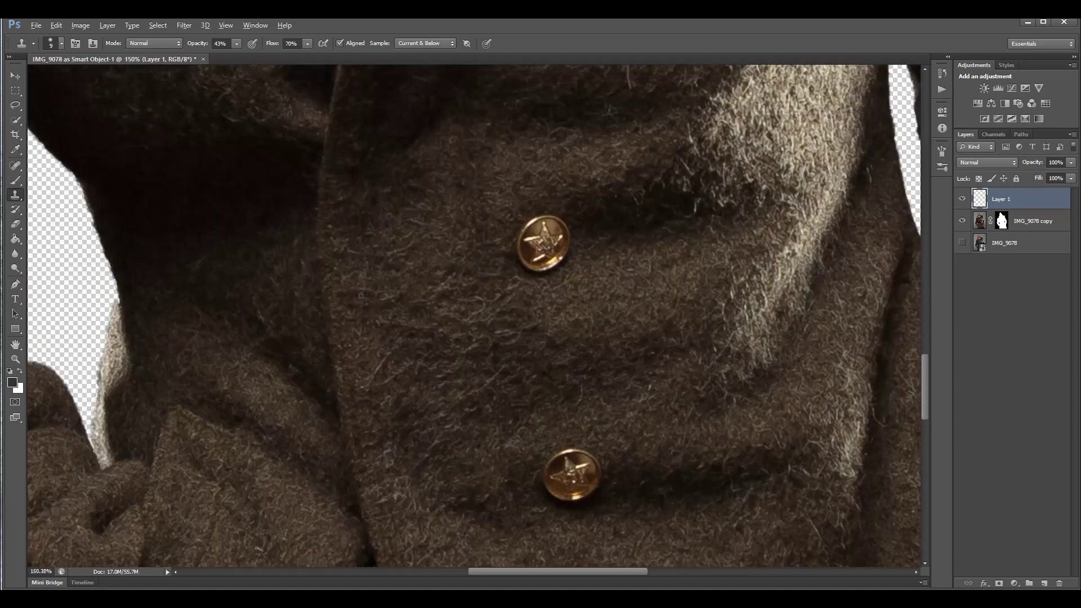
scroll(361, 295, down, 5)
scroll(361, 295, down, 2)
scroll(315, 271, up, 3)
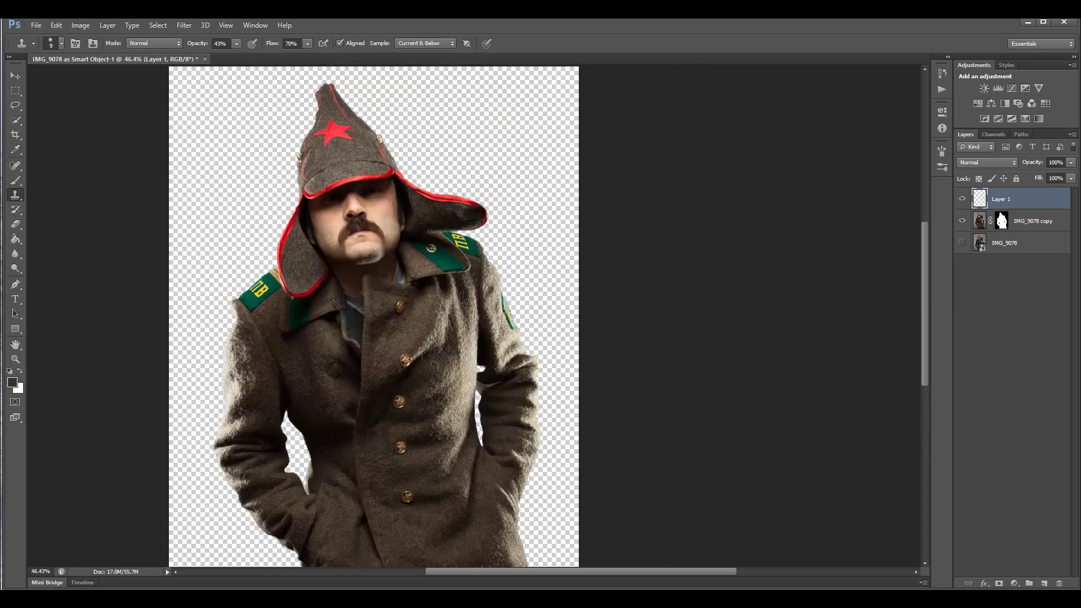
- Paint black with a small brush on the IMG_9078 copy layer mask to hide the grey fringe along the ПВ shoulder board's outer edge
scroll(248, 295, up, 10)
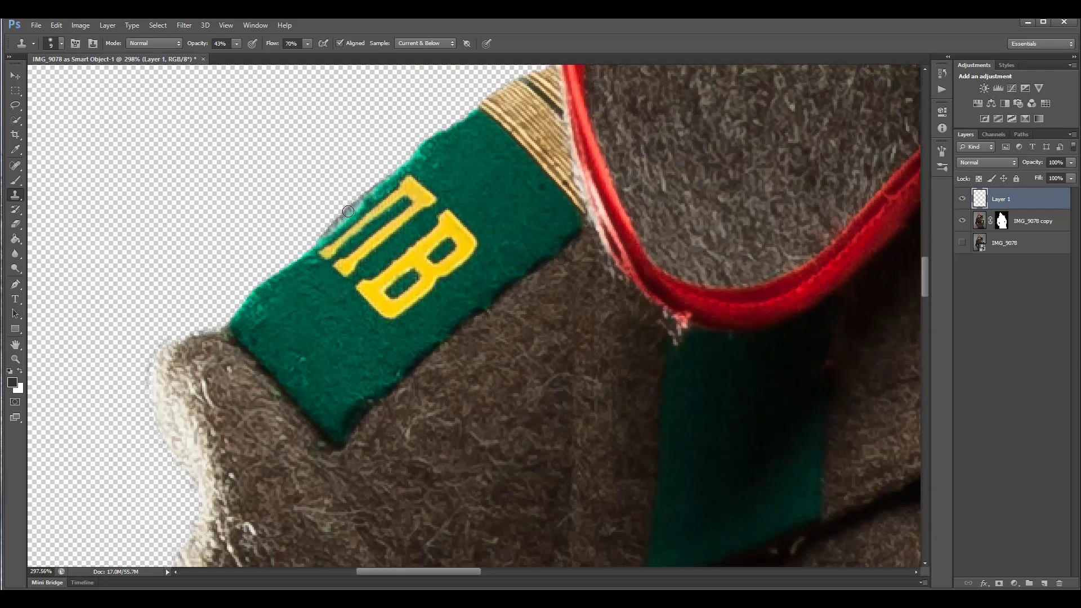
scroll(362, 181, up, 3)
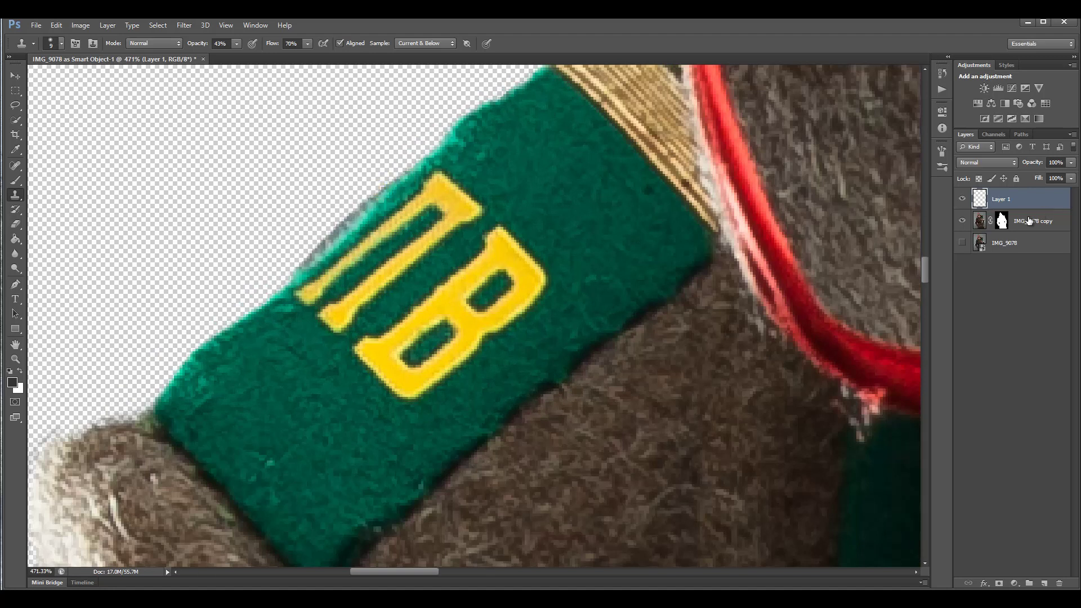
click(1002, 220)
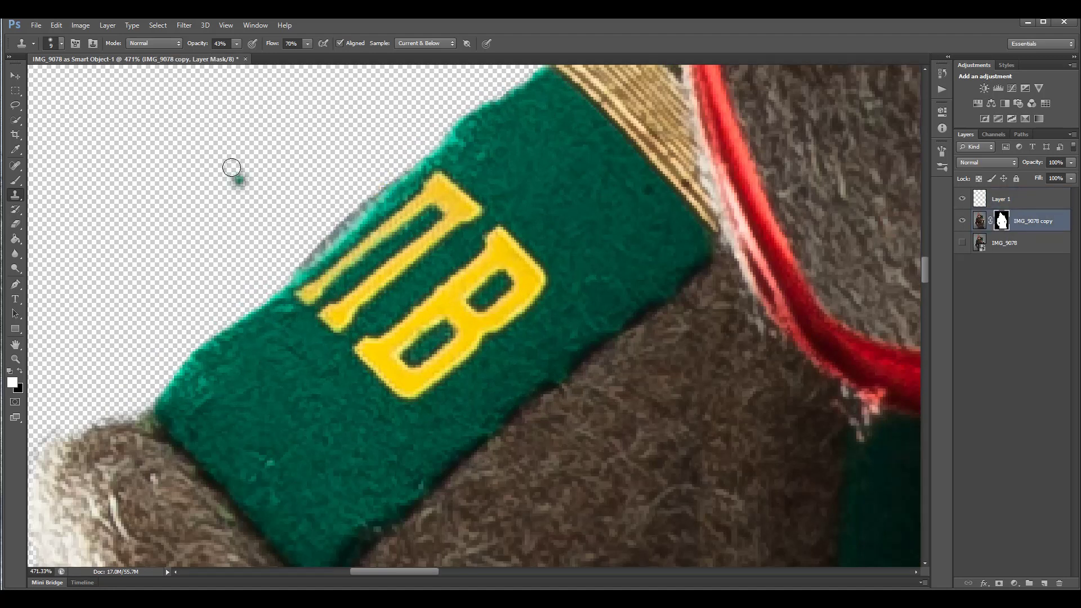
click(23, 371)
key(x)
key(b)
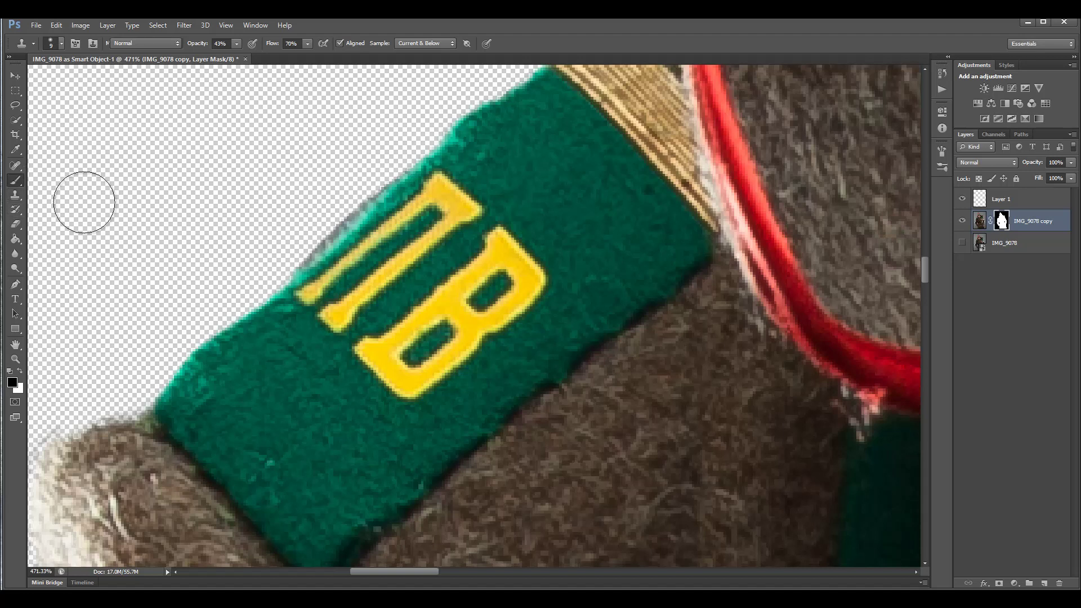
key(bracketleft)
key(bracketleft)
key(bracketleft)
key(bracketleft)
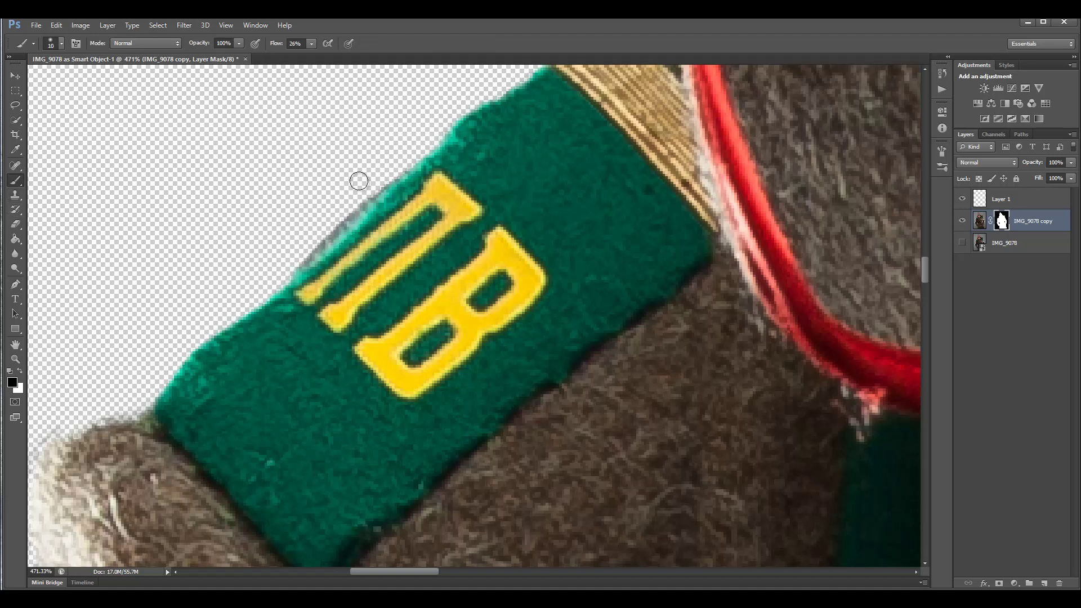
mouse_move(372, 185)
mouse_down()
mouse_move(286, 264)
mouse_move(393, 168)
mouse_move(342, 220)
mouse_up()
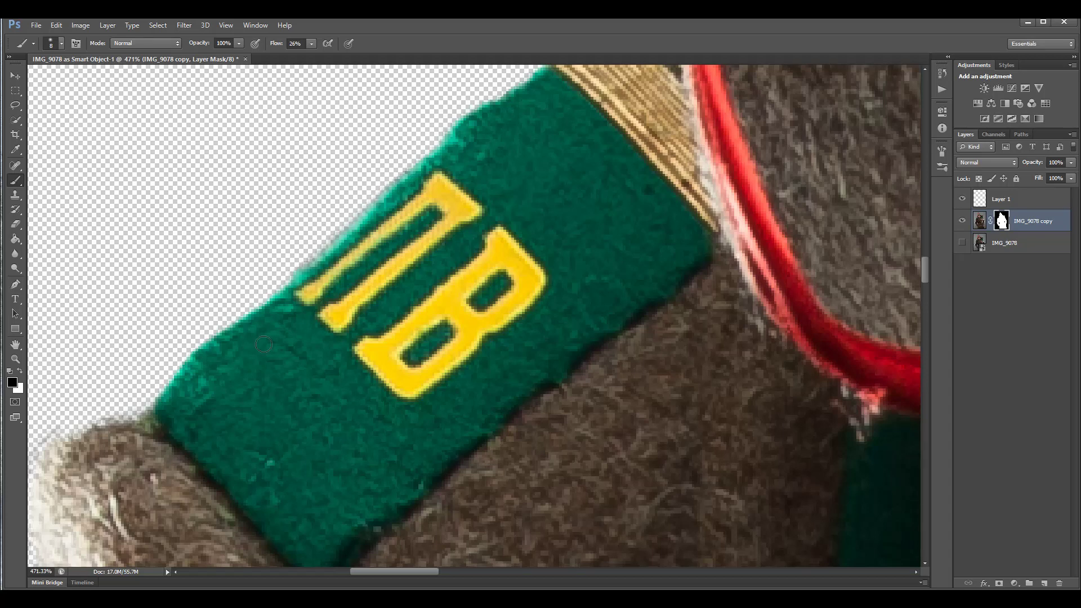
- Select Layer 1 and toggle its visibility to compare the whole portrait with and without the retouching
scroll(325, 344, down, 8)
scroll(325, 344, down, 6)
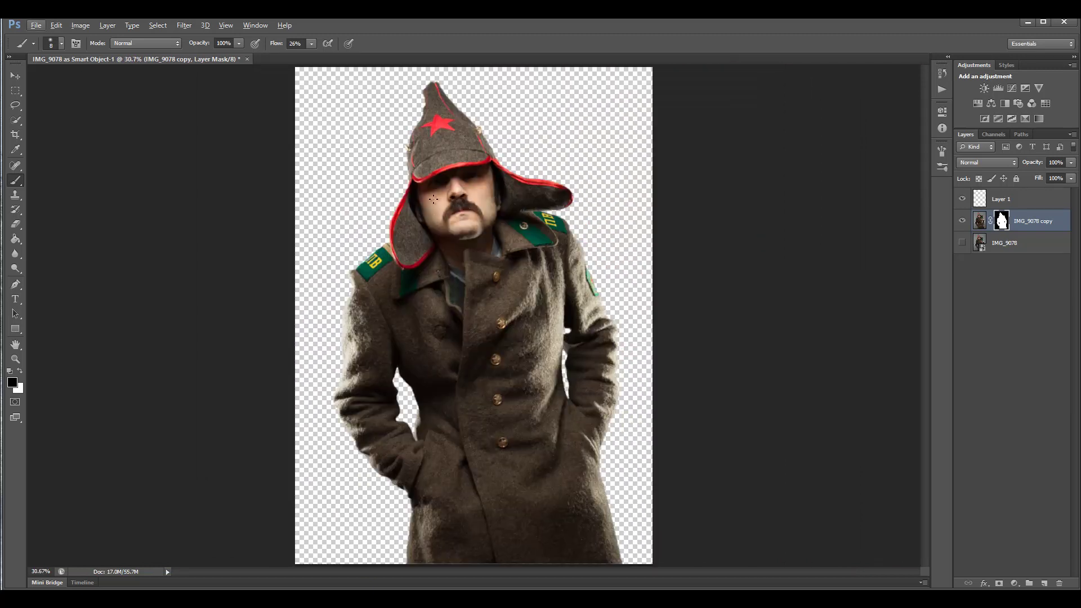
click(1033, 198)
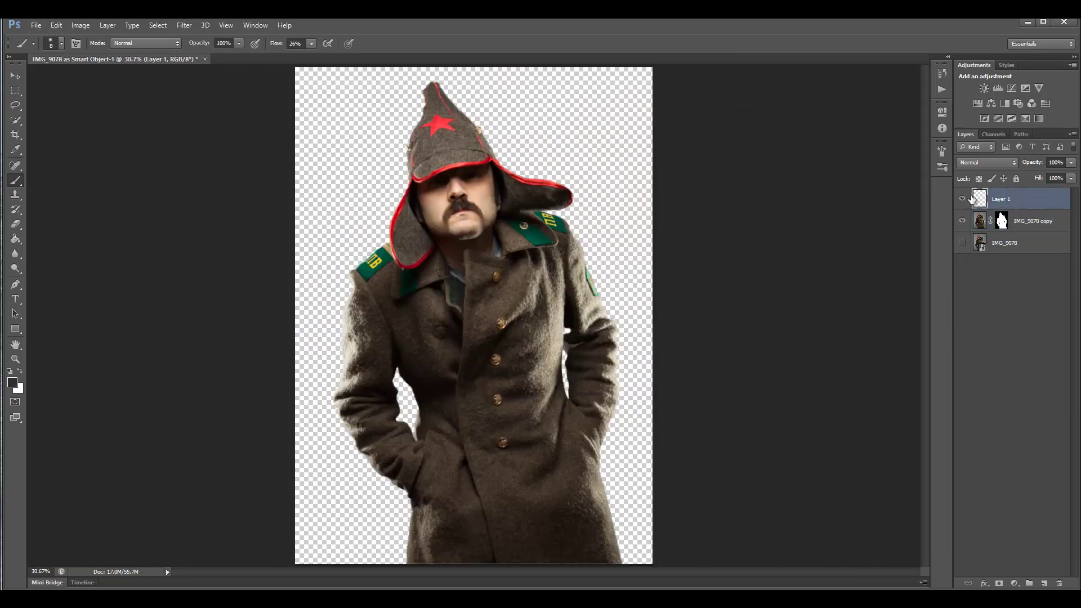
click(965, 198)
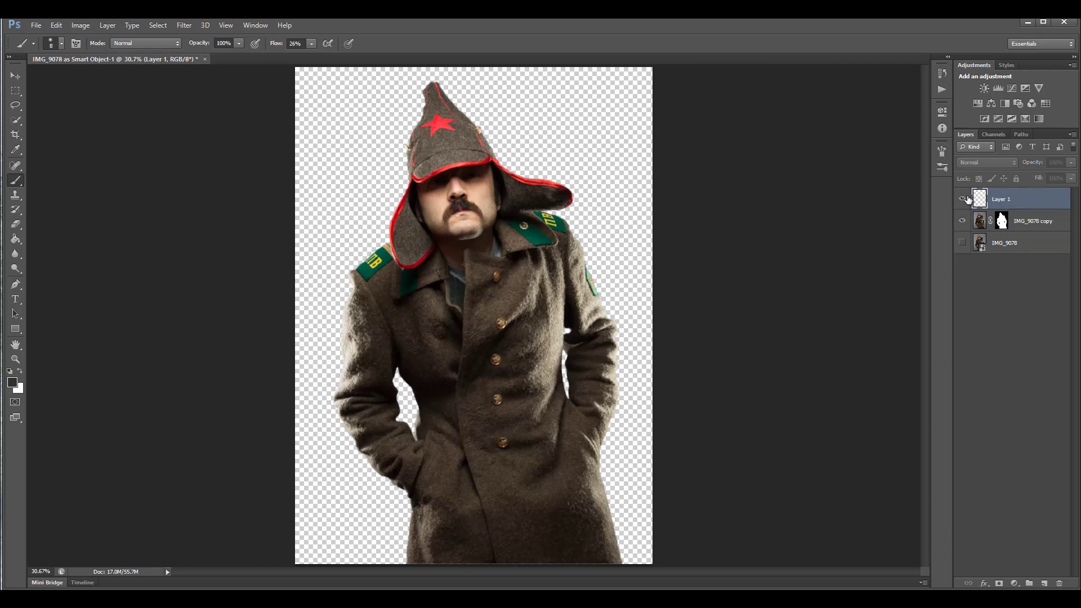
click(966, 198)
click(966, 198)
click(966, 198)
click(964, 198)
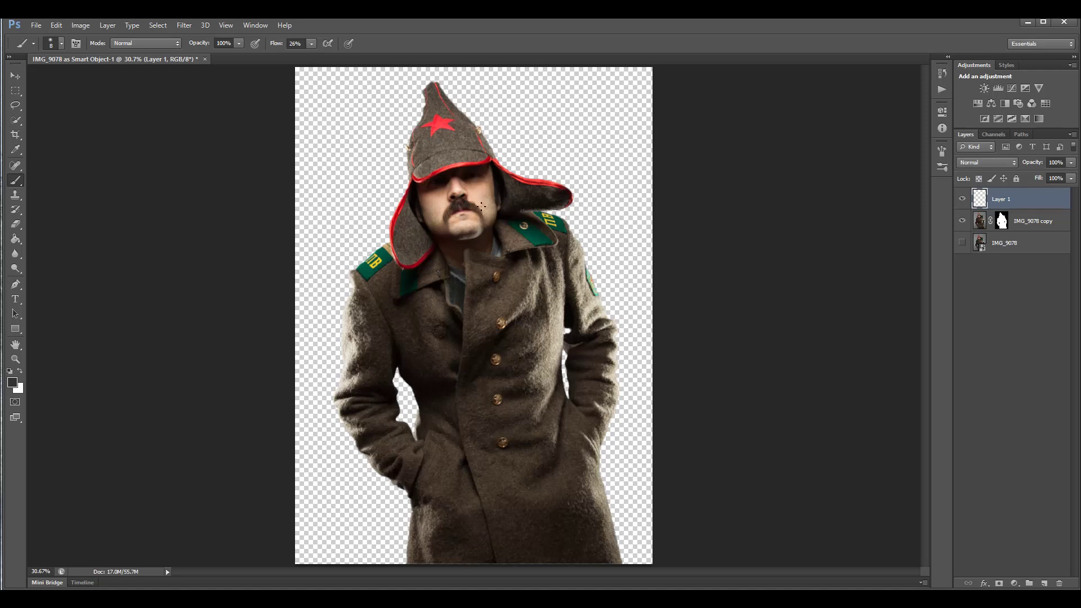
- Add a new layer above Layer 1 and fill it with 50% Gray
click(1046, 585)
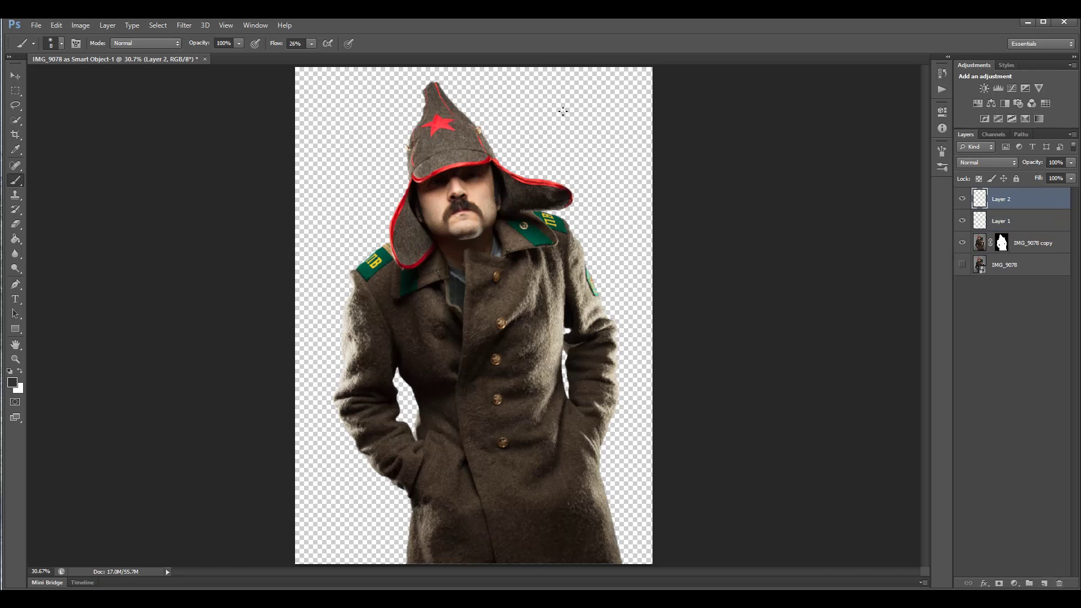
click(56, 25)
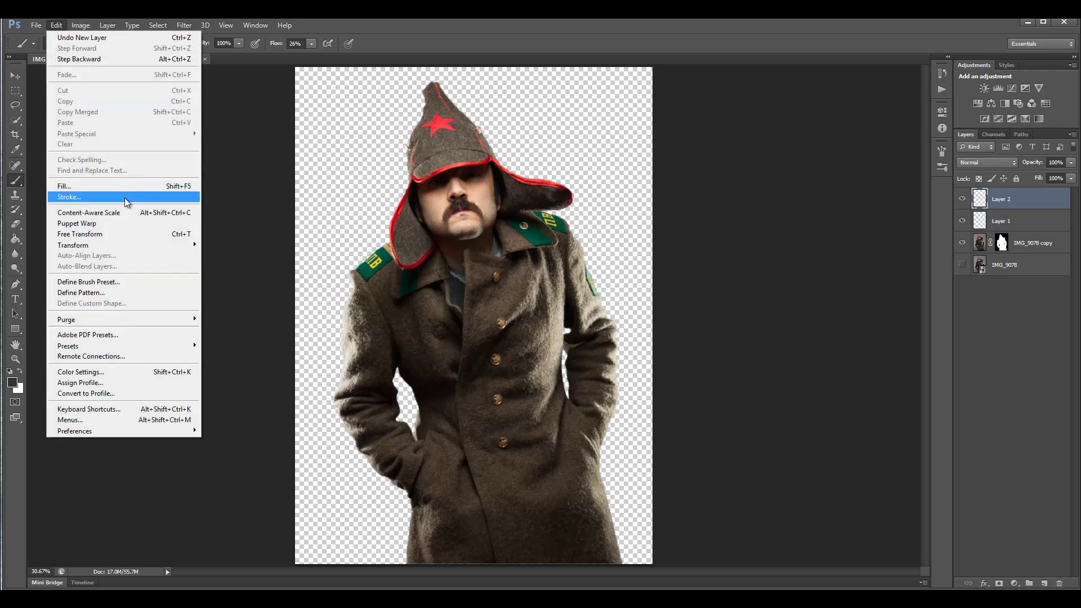
click(125, 184)
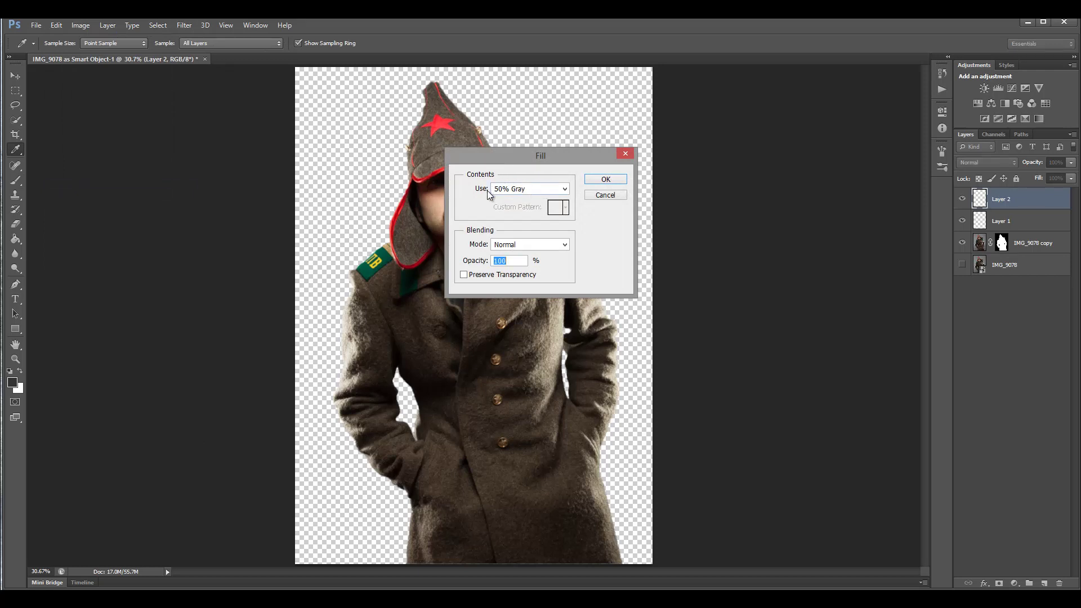
click(622, 180)
key(b)
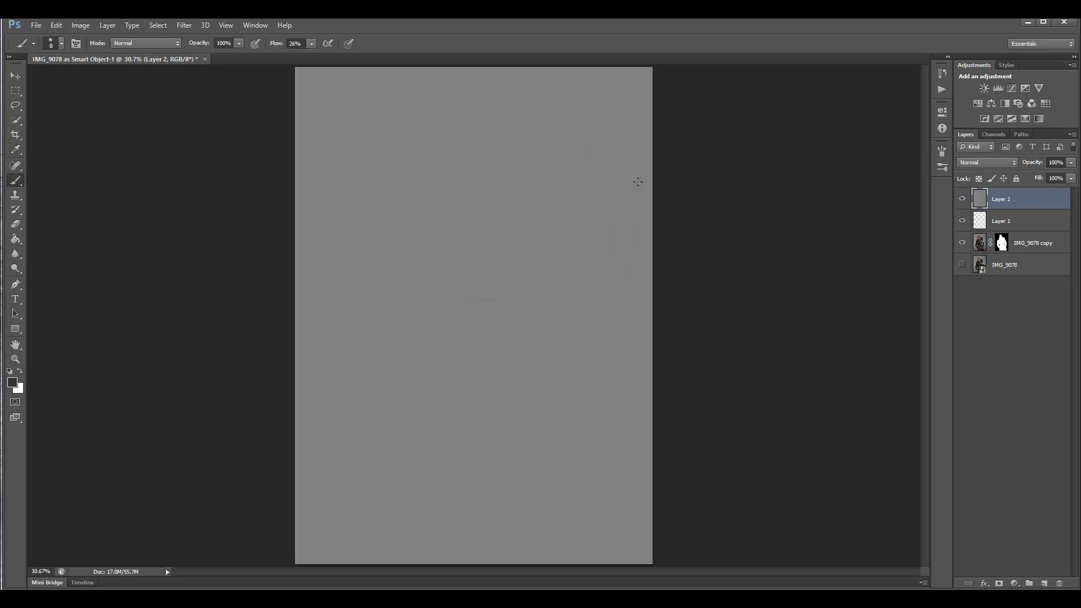
- Set the gray layer's blend mode to Soft Light and clip it and Layer 1 to the IMG_9078 copy layer
click(1009, 164)
click(992, 314)
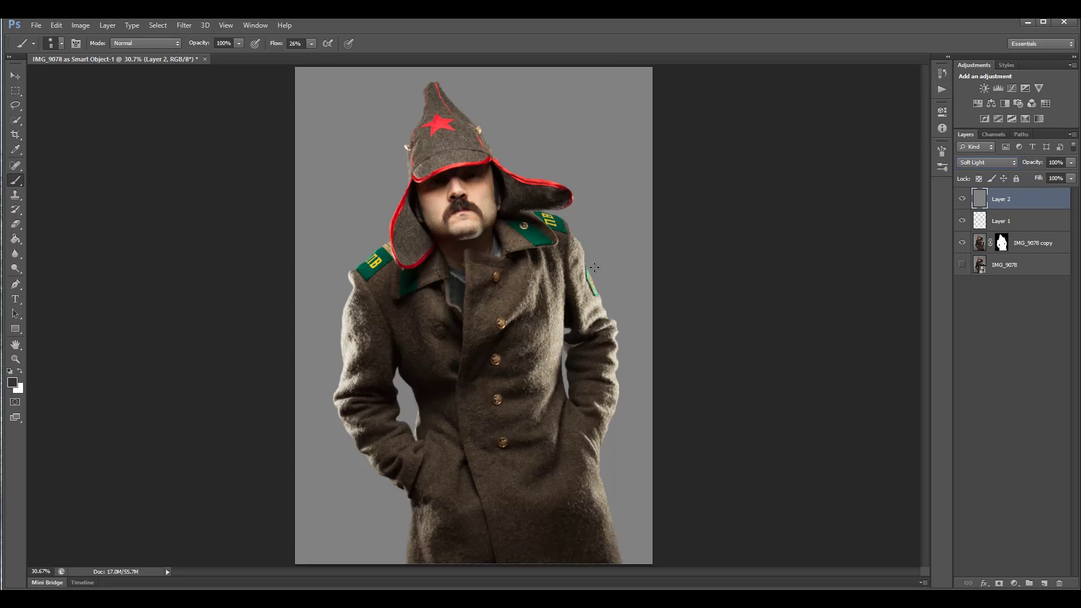
alt+click(1048, 226)
alt+click(1047, 206)
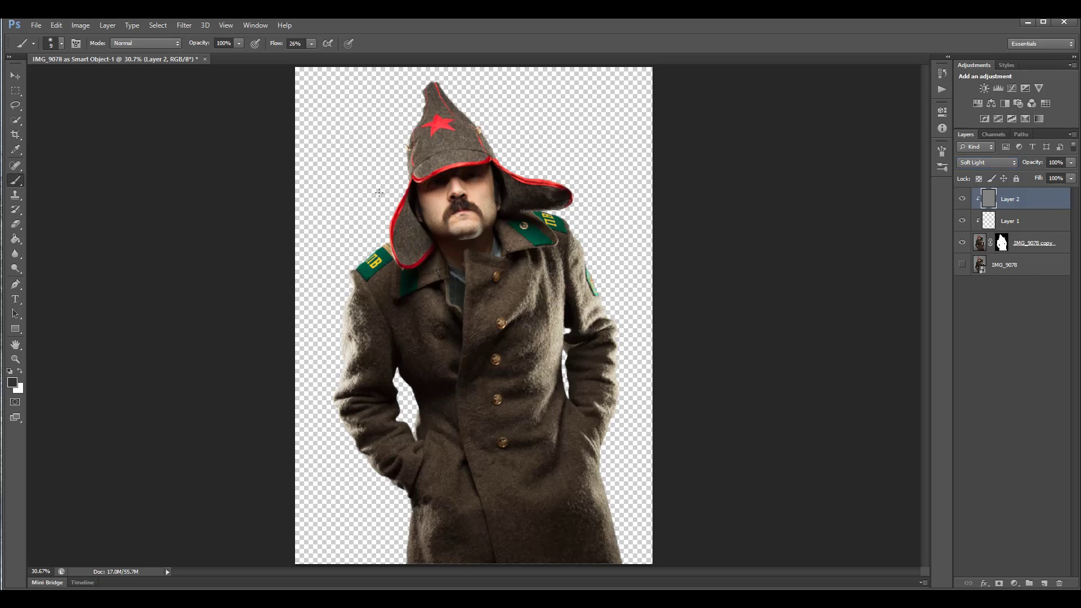
- Darken the outer sides of the face on the gray layer with a 35 px dark brush at 11% opacity and 27% flow
scroll(484, 195, up, 6)
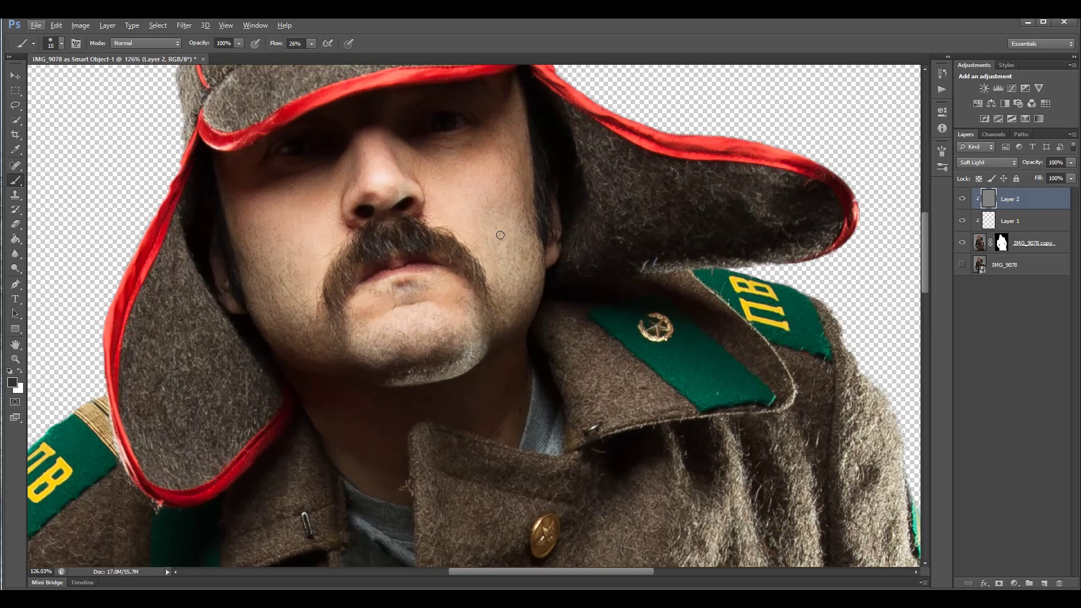
key(bracketright)
key(bracketright)
click(238, 44)
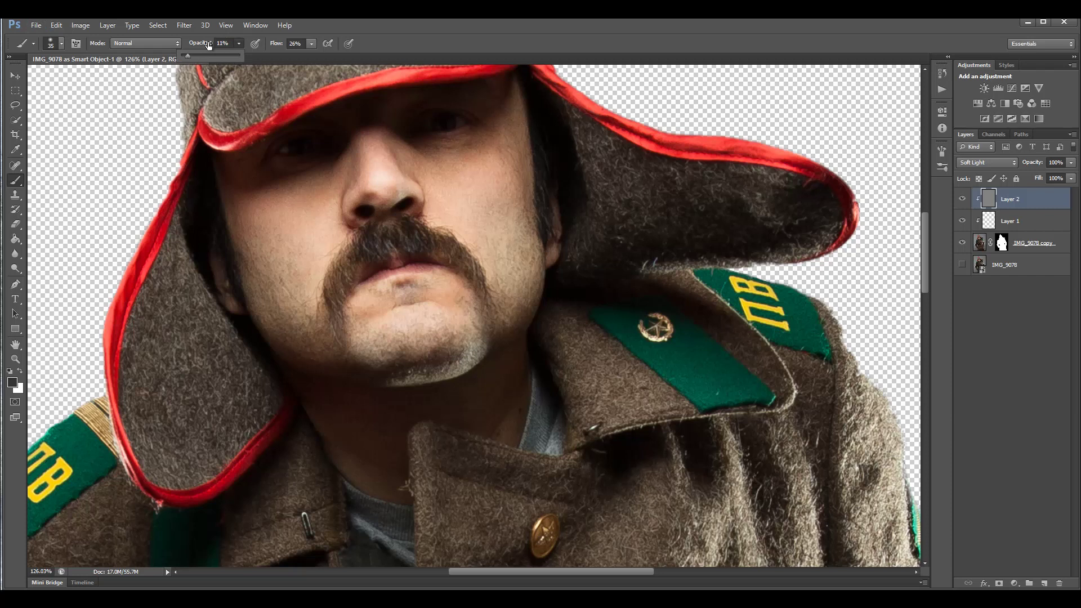
click(310, 44)
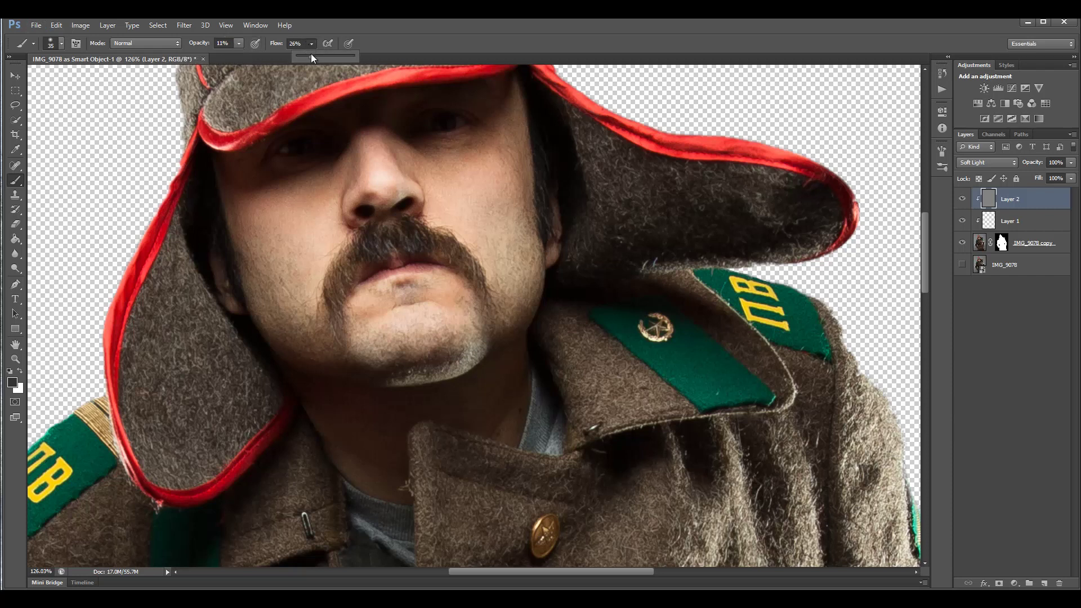
drag(312, 54, 313, 55)
click(538, 183)
mouse_move(523, 216)
mouse_down()
mouse_move(517, 247)
mouse_move(535, 205)
mouse_move(520, 259)
mouse_move(534, 216)
mouse_move(486, 261)
mouse_move(528, 220)
mouse_move(469, 259)
mouse_move(537, 209)
mouse_move(488, 272)
mouse_move(535, 209)
mouse_move(526, 283)
mouse_move(502, 258)
mouse_move(531, 185)
mouse_move(501, 244)
mouse_move(522, 216)
mouse_move(512, 218)
mouse_move(541, 217)
mouse_up()
mouse_move(302, 324)
mouse_down()
mouse_move(229, 276)
mouse_move(311, 309)
mouse_move(229, 248)
mouse_move(295, 305)
mouse_move(248, 264)
mouse_move(271, 326)
mouse_move(271, 300)
mouse_move(290, 283)
mouse_move(264, 281)
mouse_move(242, 219)
mouse_move(274, 276)
mouse_move(232, 183)
mouse_move(226, 215)
mouse_move(246, 208)
mouse_move(235, 219)
mouse_move(237, 245)
mouse_move(262, 252)
mouse_move(245, 263)
mouse_move(292, 258)
mouse_move(249, 300)
mouse_move(298, 298)
mouse_up()
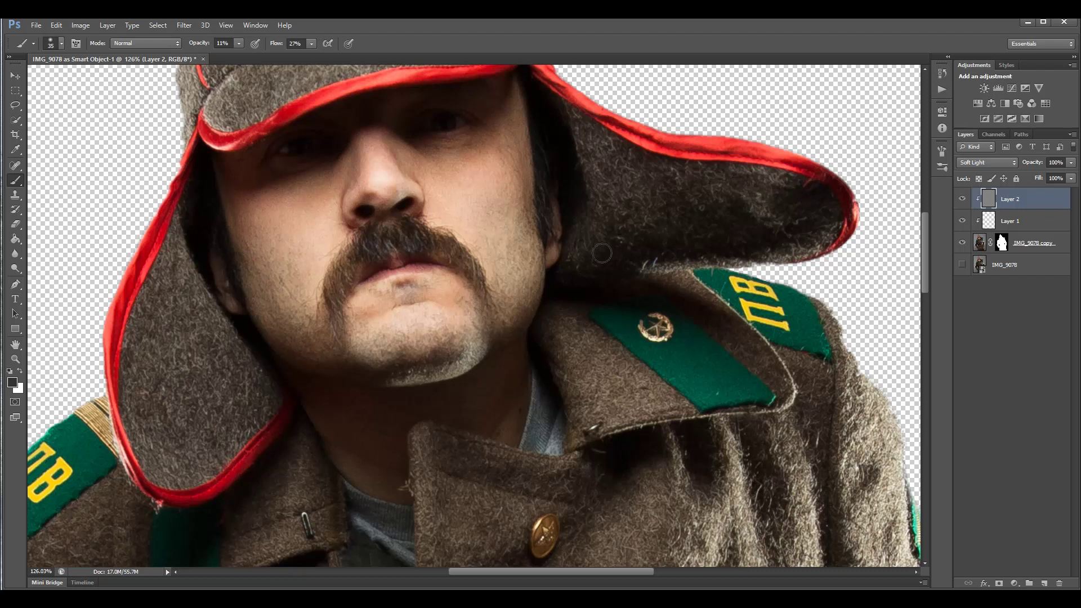
- Toggle Layer 2's visibility to compare the face with and without the first burn strokes
click(963, 200)
click(962, 201)
click(964, 202)
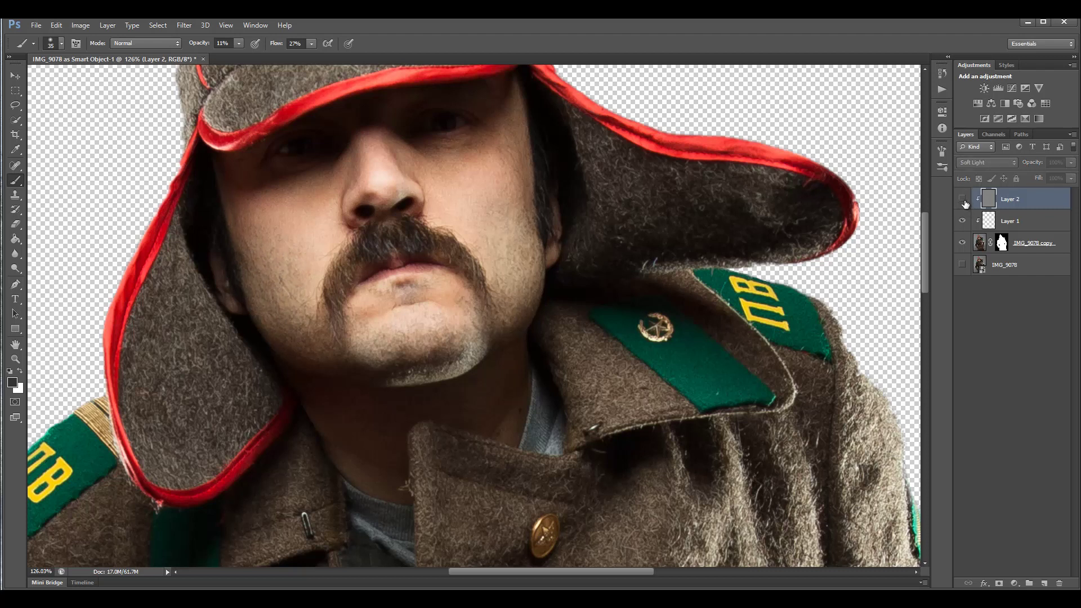
click(964, 203)
click(965, 202)
click(965, 202)
- Raise the brush opacity to 14% and deepen the shadows on the cheeks, beside the nose and around the moustache and mouth
click(239, 44)
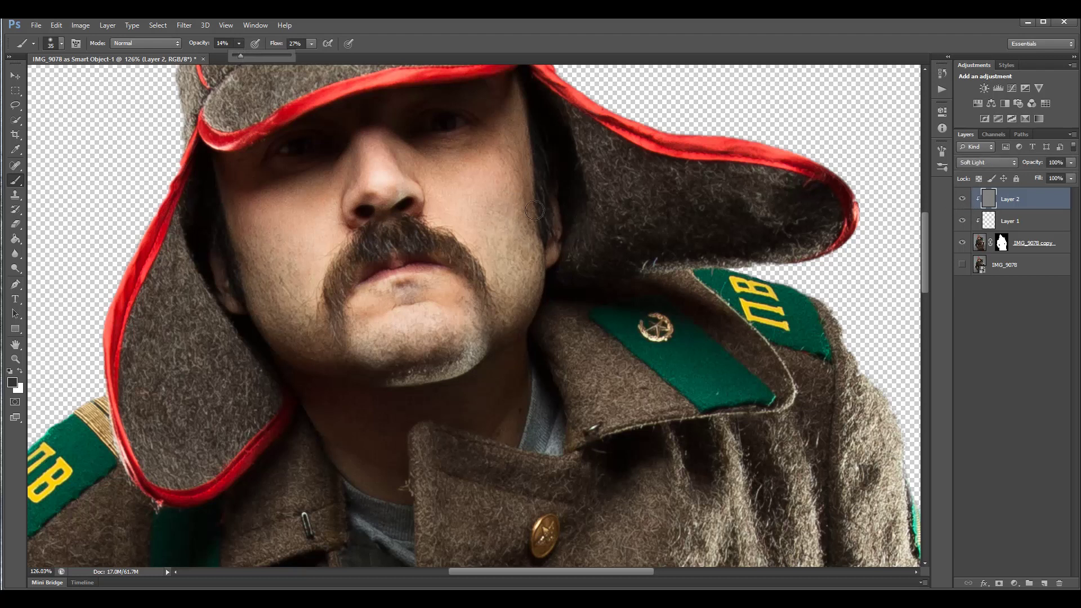
click(522, 240)
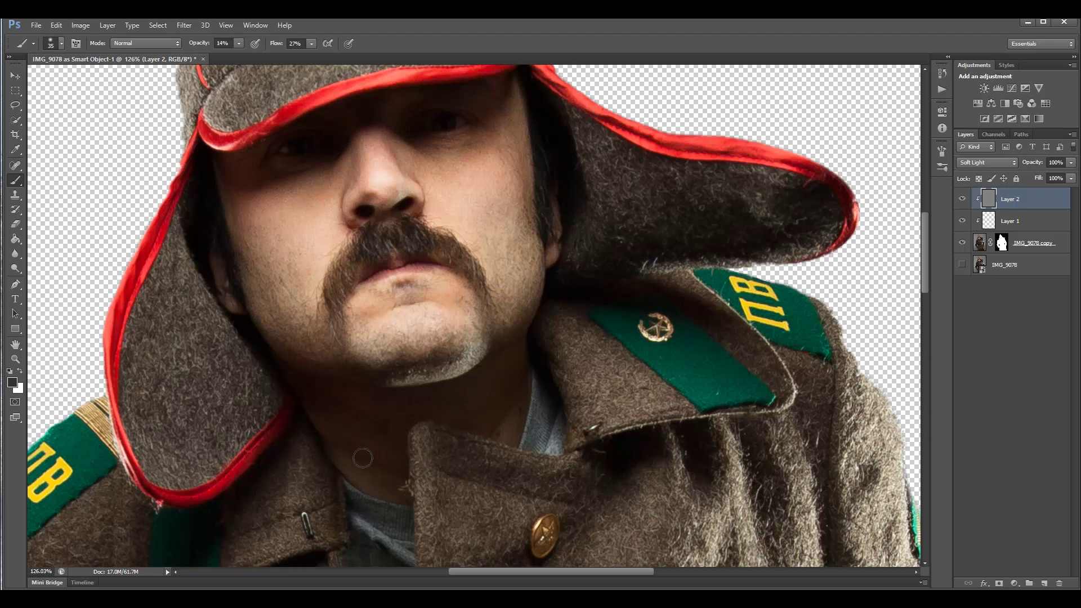
scroll(393, 219, up, 3)
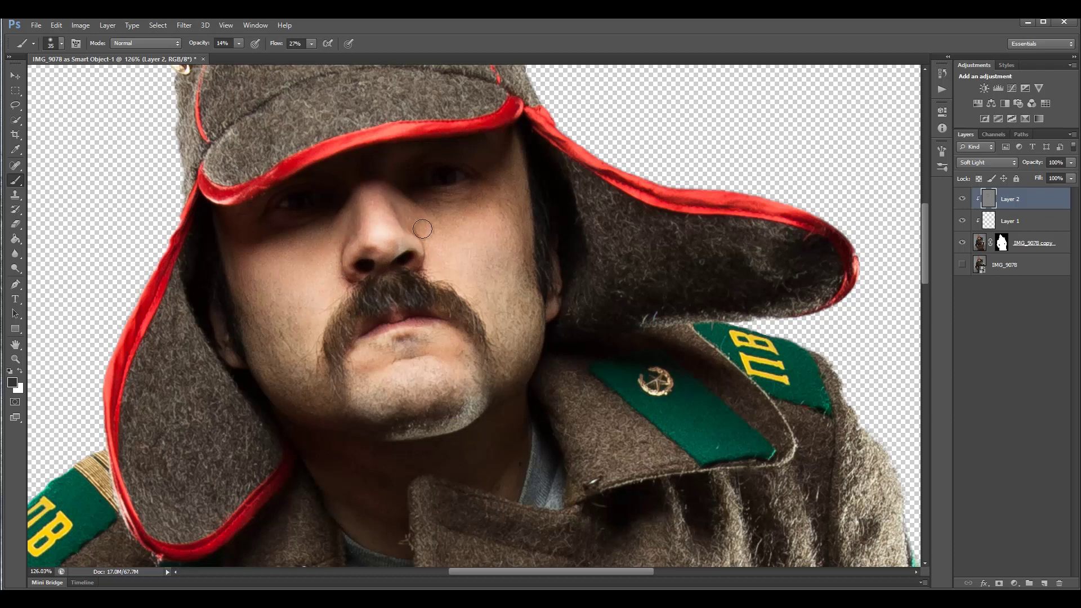
drag(416, 225, 416, 276)
drag(381, 313, 386, 308)
mouse_move(322, 338)
mouse_down()
mouse_move(344, 382)
mouse_move(343, 351)
mouse_up()
mouse_move(403, 326)
mouse_down()
mouse_move(437, 324)
mouse_move(411, 328)
mouse_move(408, 345)
mouse_move(430, 337)
mouse_move(409, 341)
mouse_move(404, 355)
mouse_move(423, 354)
mouse_move(378, 366)
mouse_move(427, 348)
mouse_move(376, 360)
mouse_move(438, 355)
mouse_up()
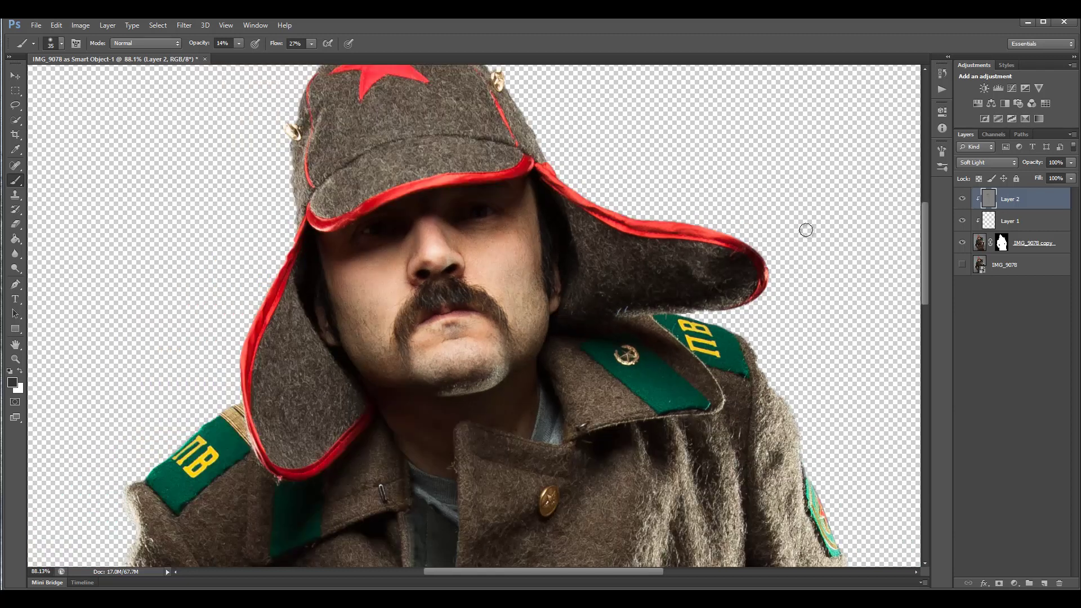
- Toggle Layer 2's visibility repeatedly to judge the overall effect of the darkened facial shadows
click(963, 199)
click(963, 199)
click(963, 199)
click(963, 200)
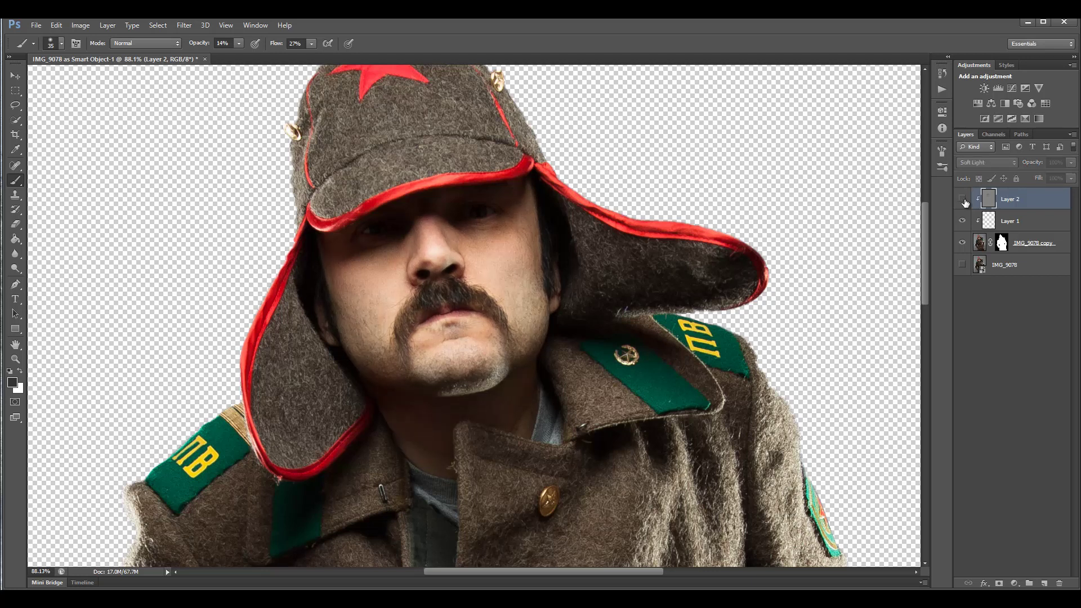
click(964, 199)
click(962, 199)
click(962, 200)
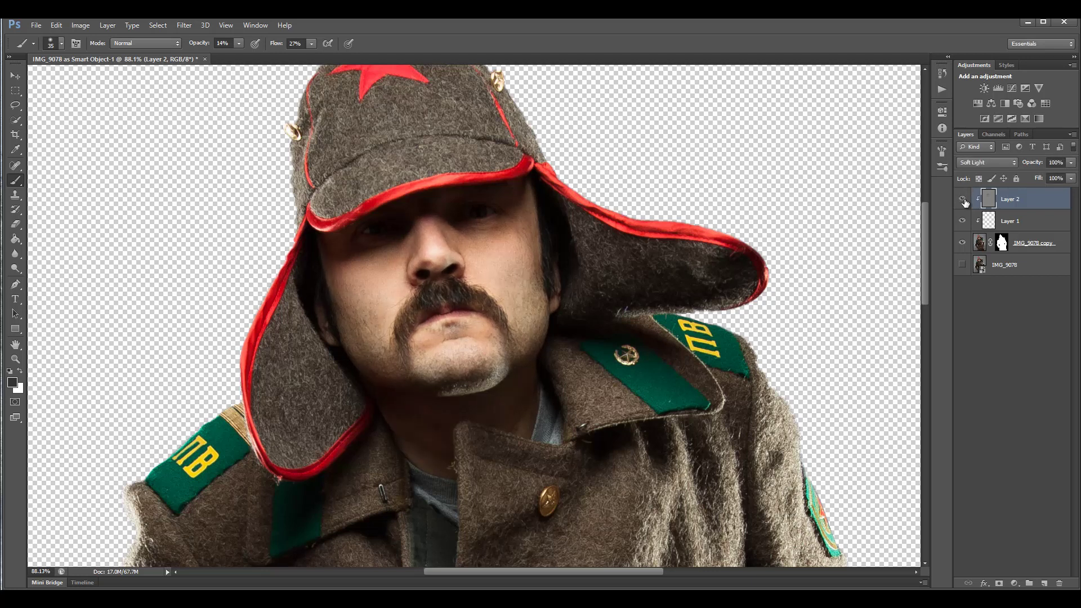
click(963, 199)
click(962, 200)
- Raise the brush opacity to 22% and darken the shadowed areas of the hat and the upper coat on the gray layer
click(240, 44)
click(318, 156)
scroll(364, 489, down, 5)
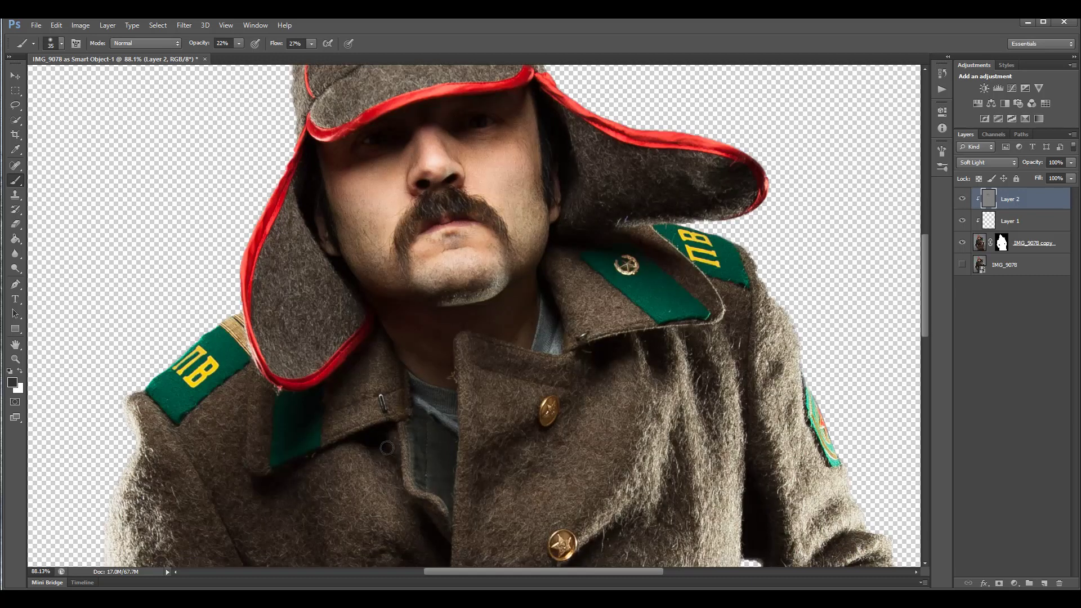
scroll(340, 494, down, 1)
scroll(340, 494, down, 6)
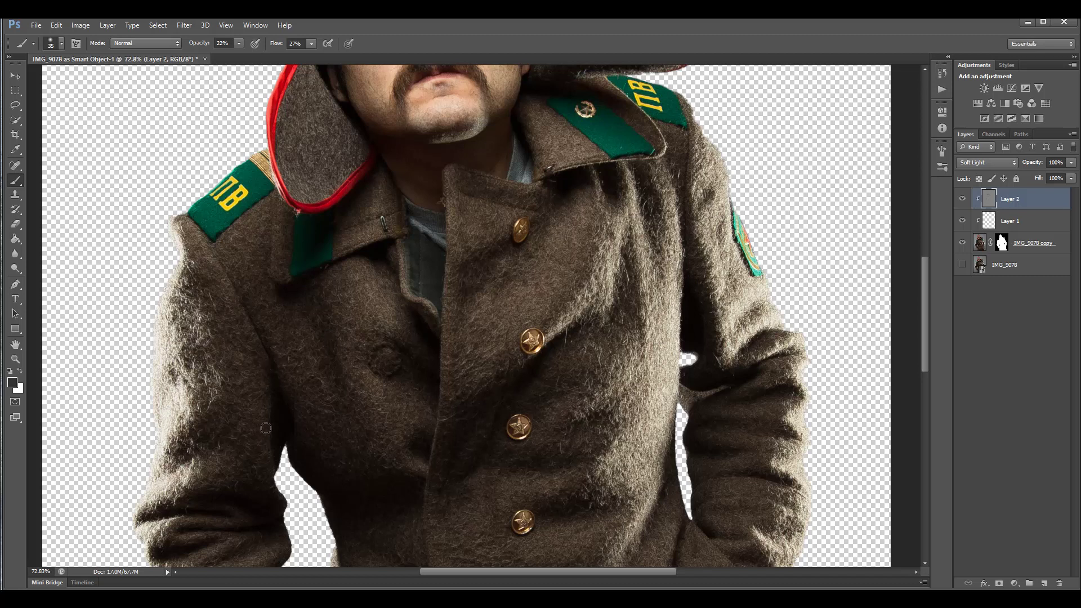
- Burn the shadows in the sleeve folds and along the coat front down to the hem with the dark 22% opacity brush
scroll(266, 428, down, 3)
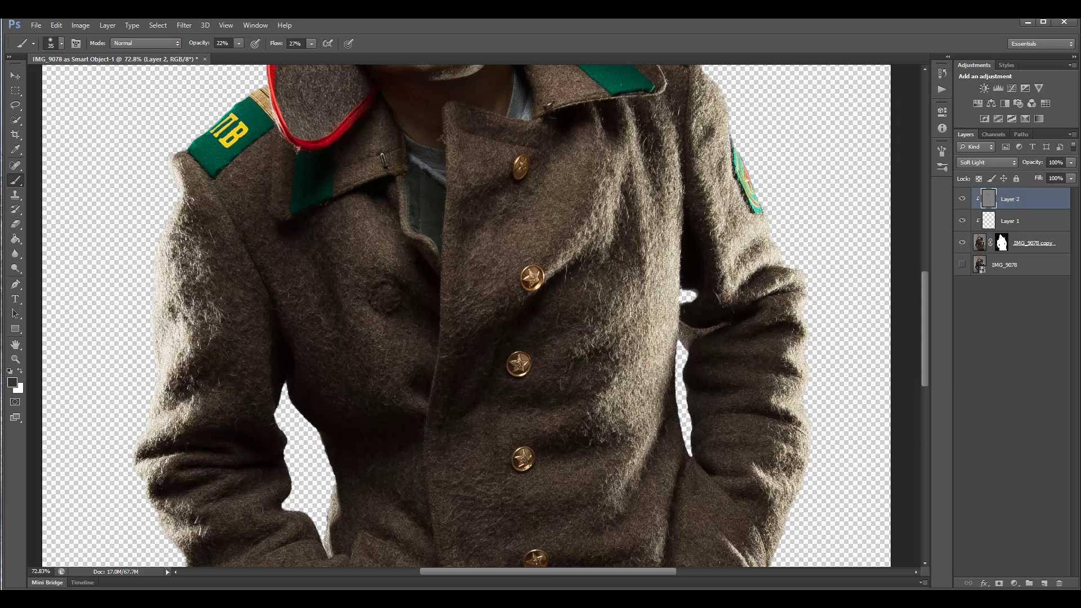
scroll(274, 487, down, 3)
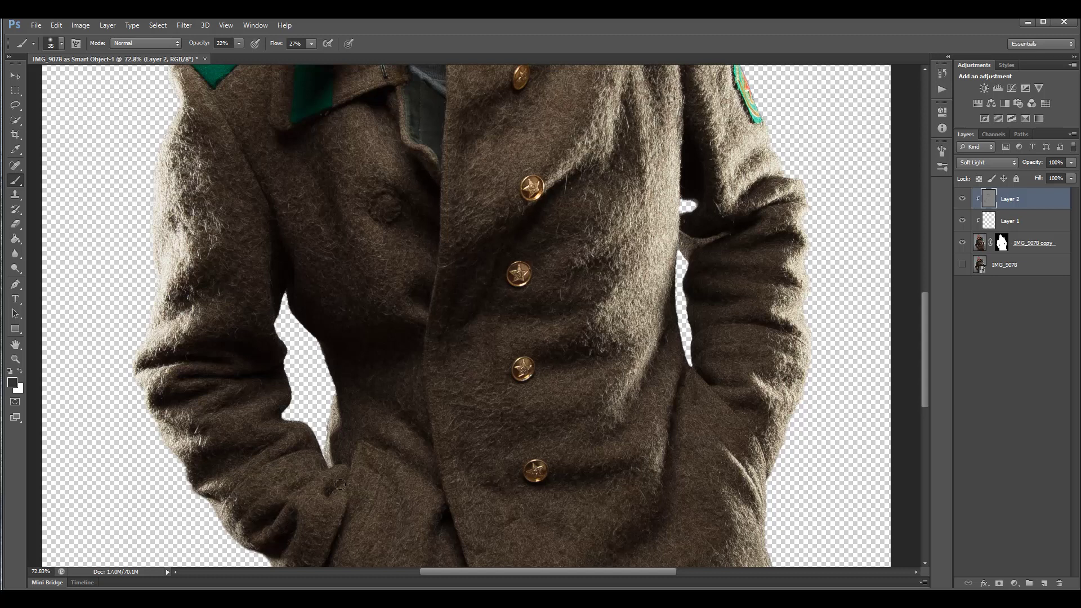
scroll(318, 499, down, 2)
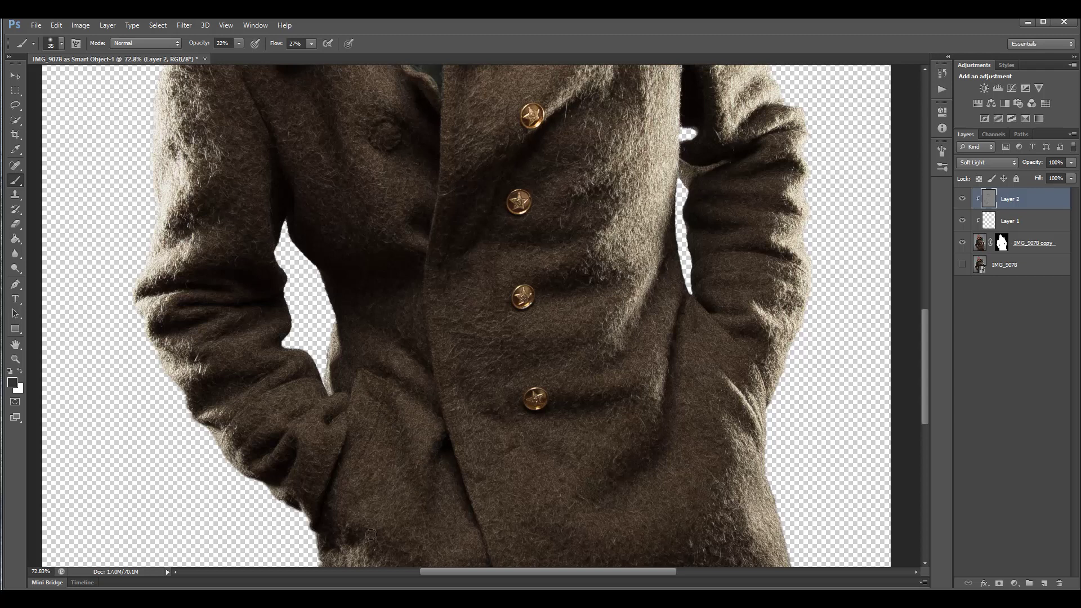
scroll(412, 462, down, 4)
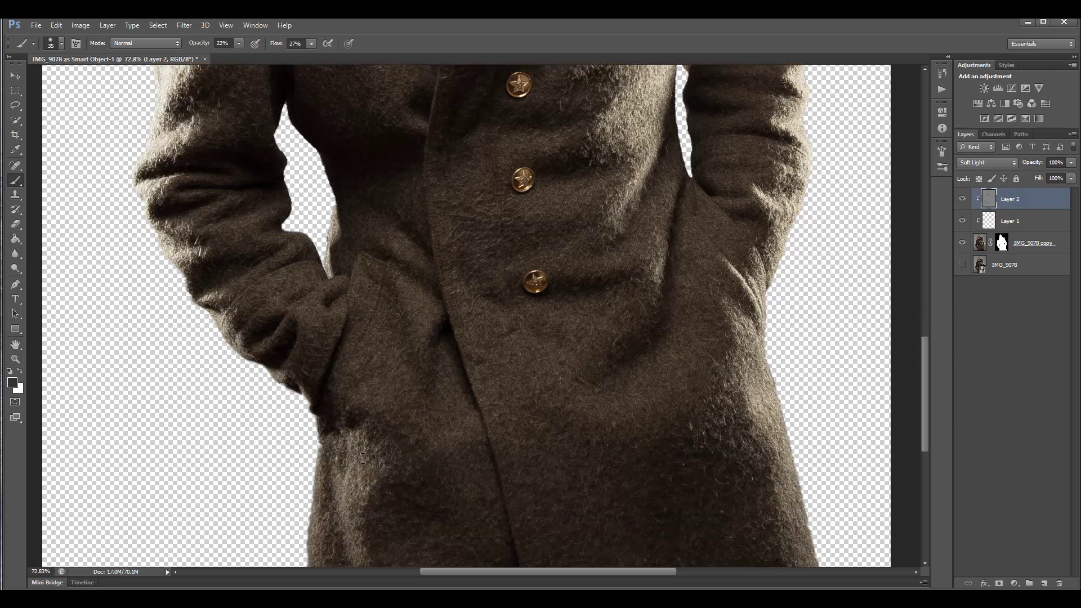
scroll(356, 545, down, 3)
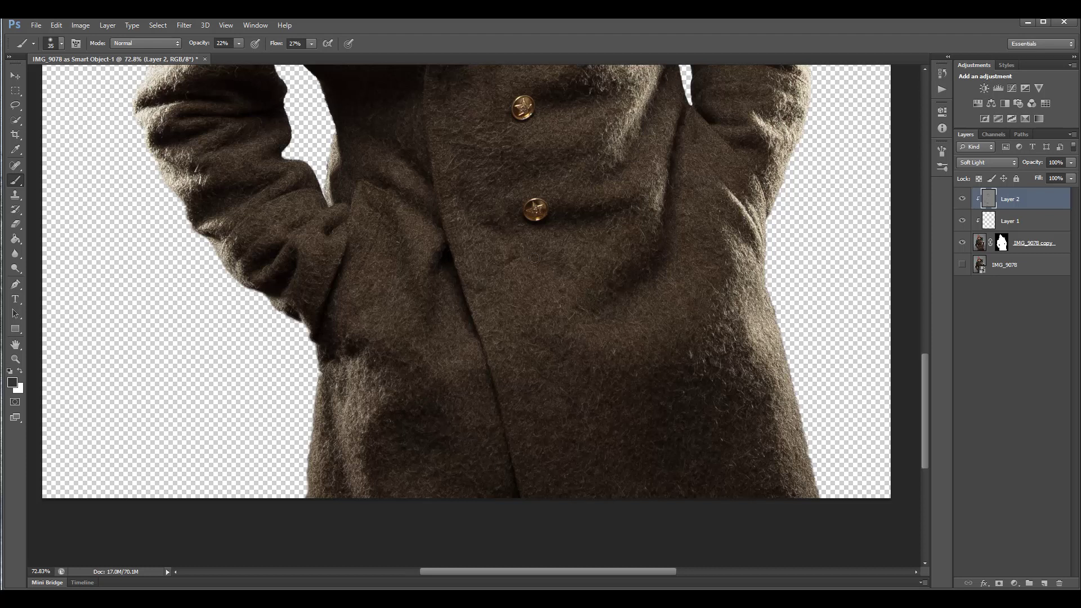
mouse_move(486, 220)
mouse_down()
mouse_move(591, 226)
mouse_move(571, 226)
mouse_up()
- Deepen the remaining fold shadows around the buttons, sleeves and chest, working from the lower coat up to the collar
scroll(705, 219, up, 5)
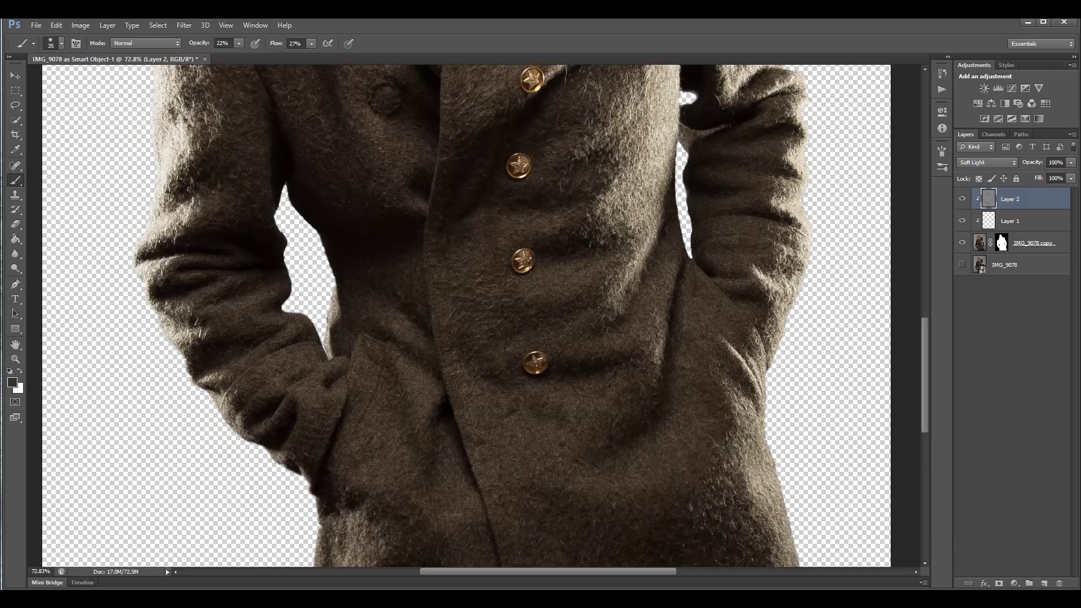
scroll(701, 280, up, 3)
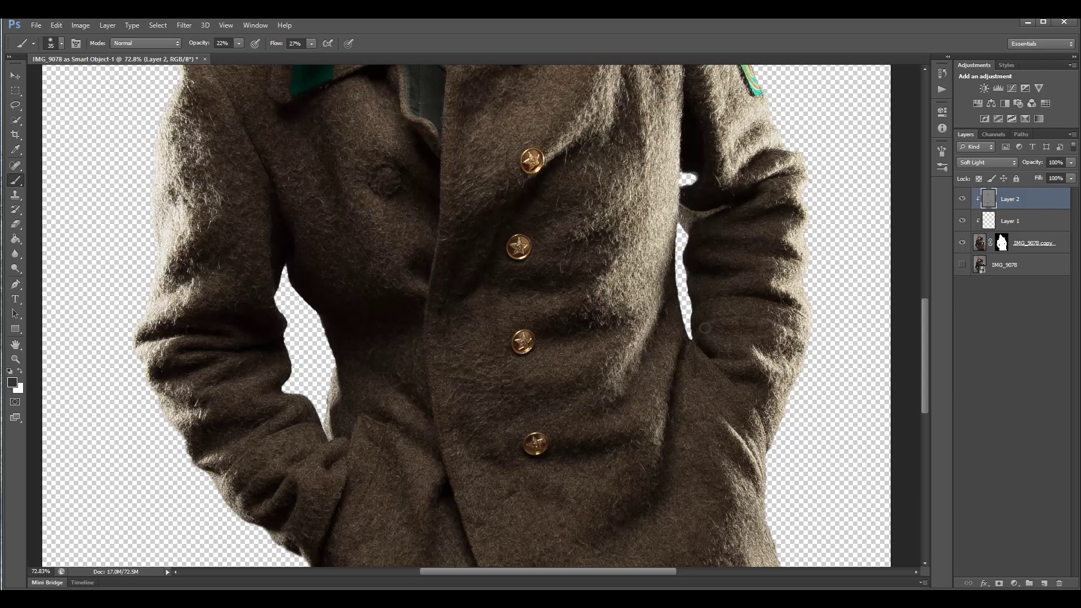
scroll(718, 225, up, 3)
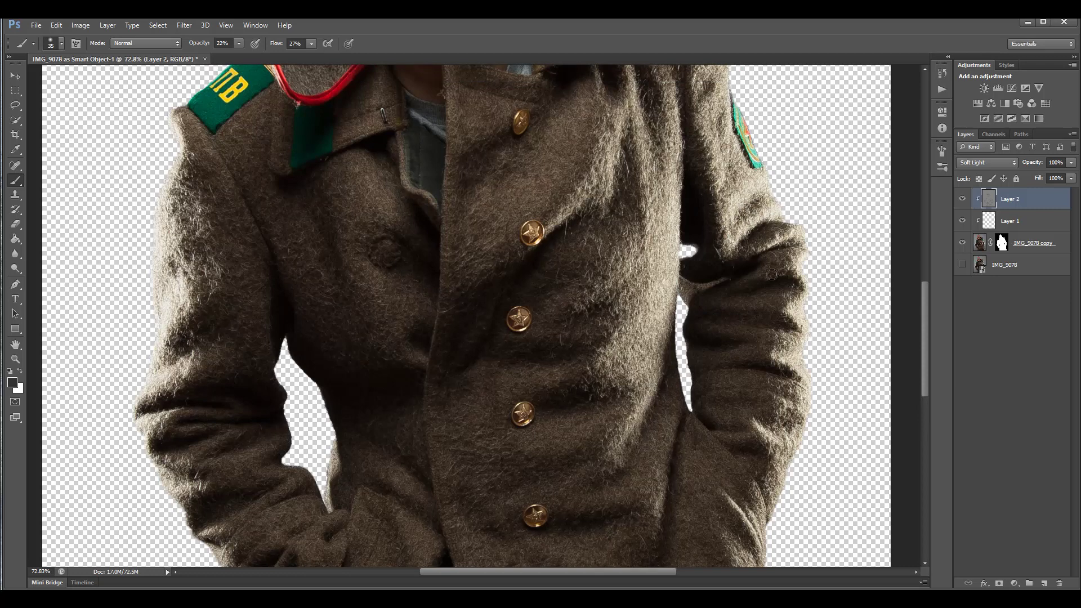
scroll(711, 209, up, 3)
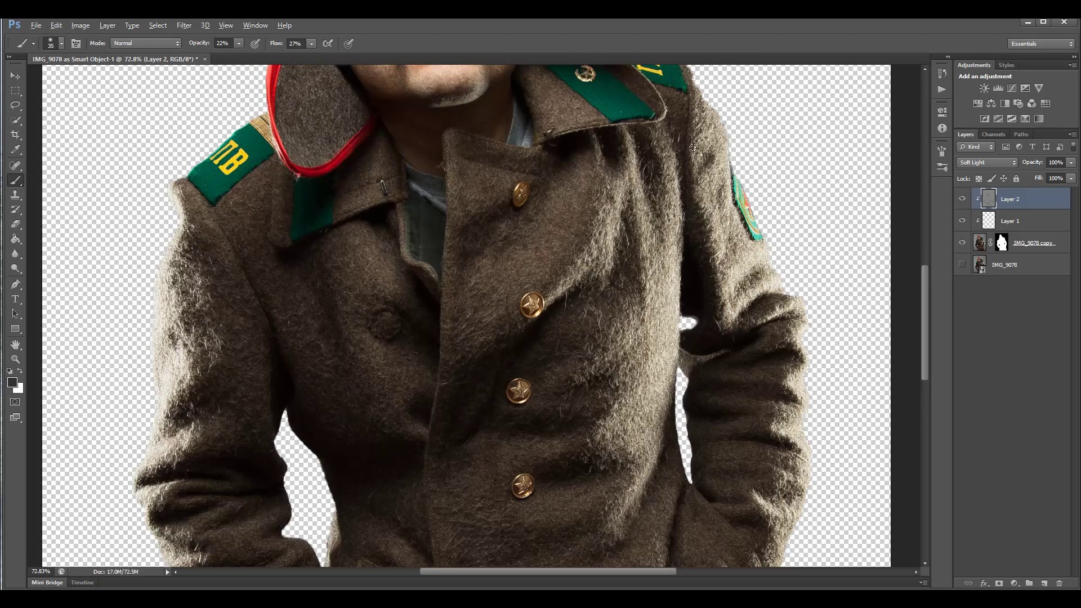
scroll(658, 190, up, 5)
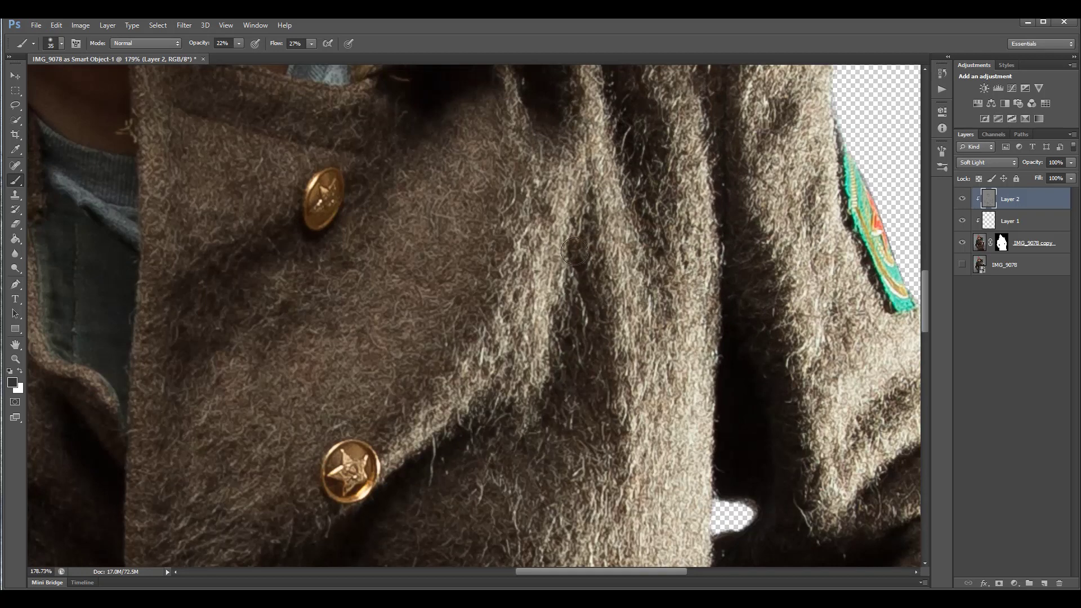
- Darken the shirt visible inside the coat collar, below the neck and beside the lapel
scroll(571, 360, down, 3)
scroll(571, 359, down, 2)
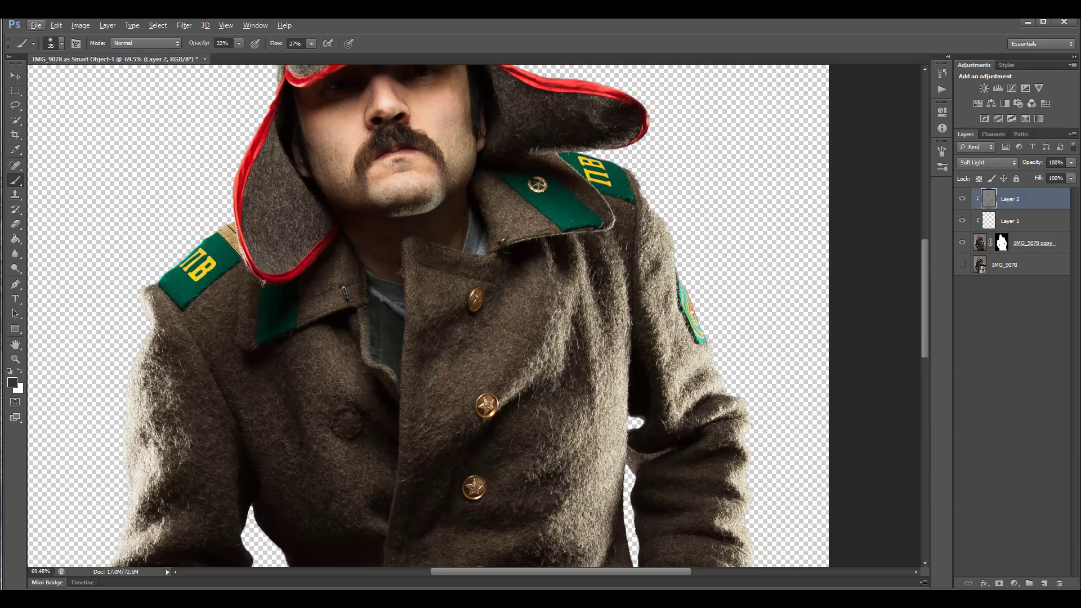
key(alt)
scroll(460, 242, up, 2)
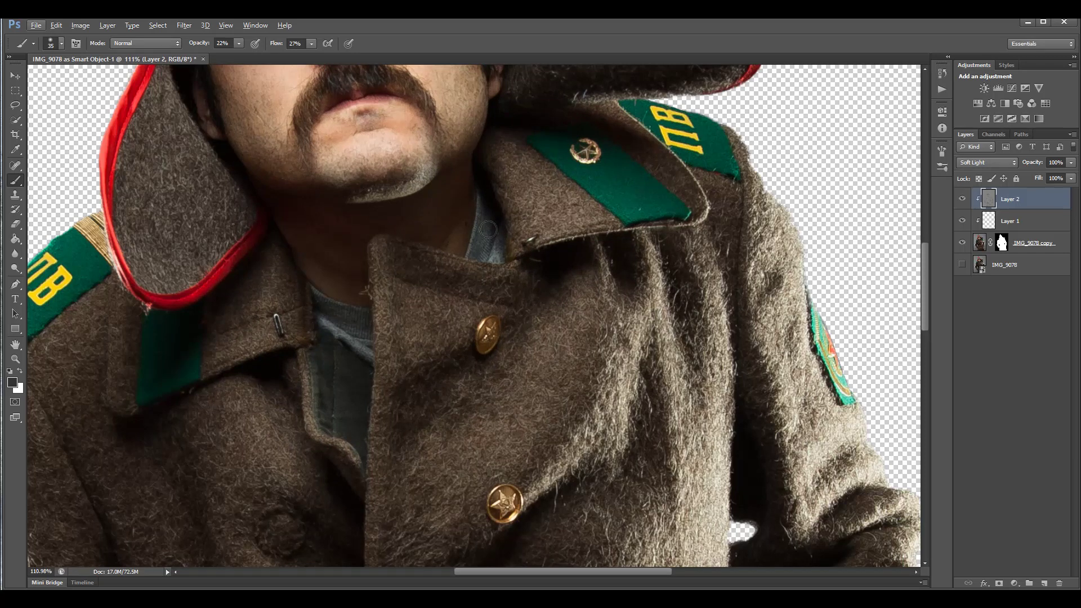
mouse_move(337, 340)
mouse_down()
mouse_move(315, 323)
mouse_move(354, 343)
mouse_up()
mouse_move(309, 309)
mouse_down()
mouse_move(364, 333)
mouse_move(376, 315)
mouse_move(365, 356)
mouse_move(342, 330)
mouse_move(345, 435)
mouse_move(323, 434)
mouse_move(319, 377)
mouse_move(408, 379)
mouse_move(338, 392)
mouse_move(343, 444)
mouse_move(330, 421)
mouse_move(333, 431)
mouse_move(353, 374)
mouse_move(367, 393)
mouse_move(368, 350)
mouse_move(387, 349)
mouse_move(343, 330)
mouse_move(363, 365)
mouse_move(368, 340)
mouse_move(355, 357)
mouse_move(314, 299)
mouse_move(324, 313)
mouse_move(345, 311)
mouse_move(307, 282)
mouse_move(366, 309)
mouse_up()
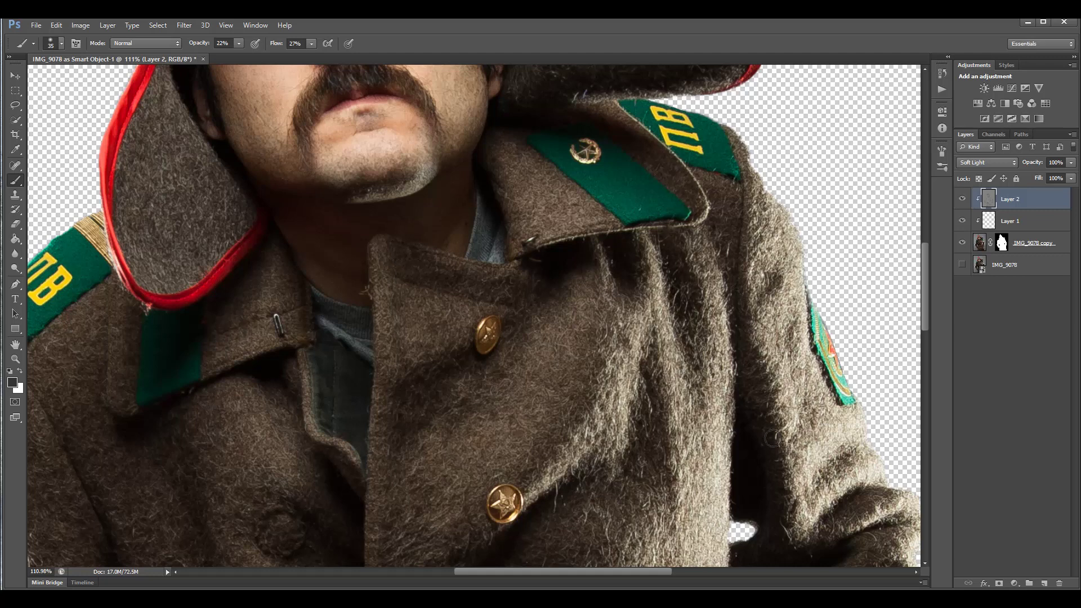
- Toggle Layer 2's visibility repeatedly with the whole figure in view to compare the coat with and without the burning
key(ctrl+0)
scroll(759, 413, down, 2)
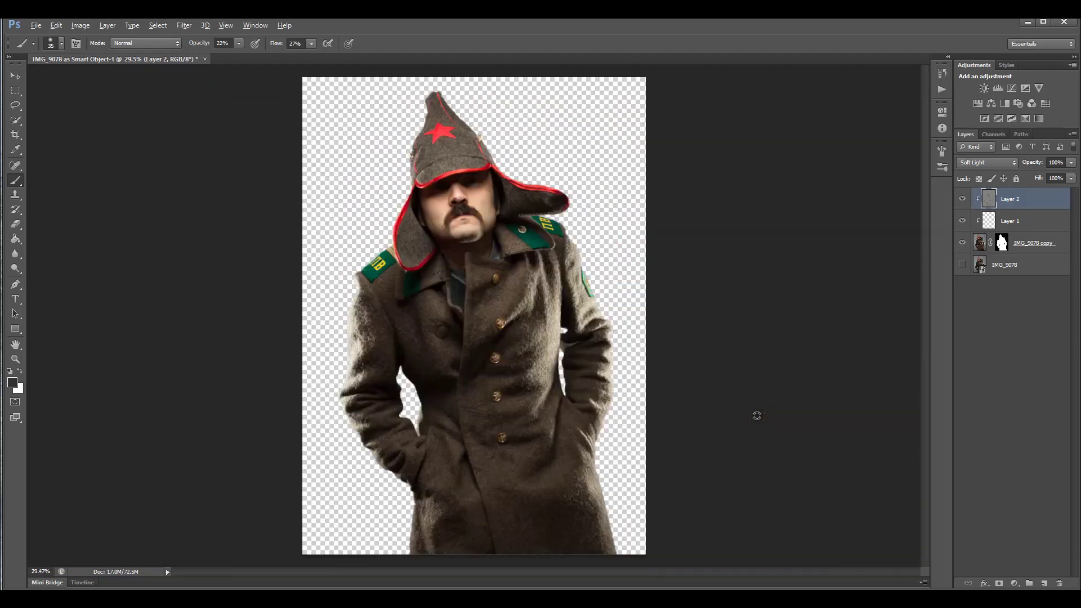
scroll(677, 397, up, 1)
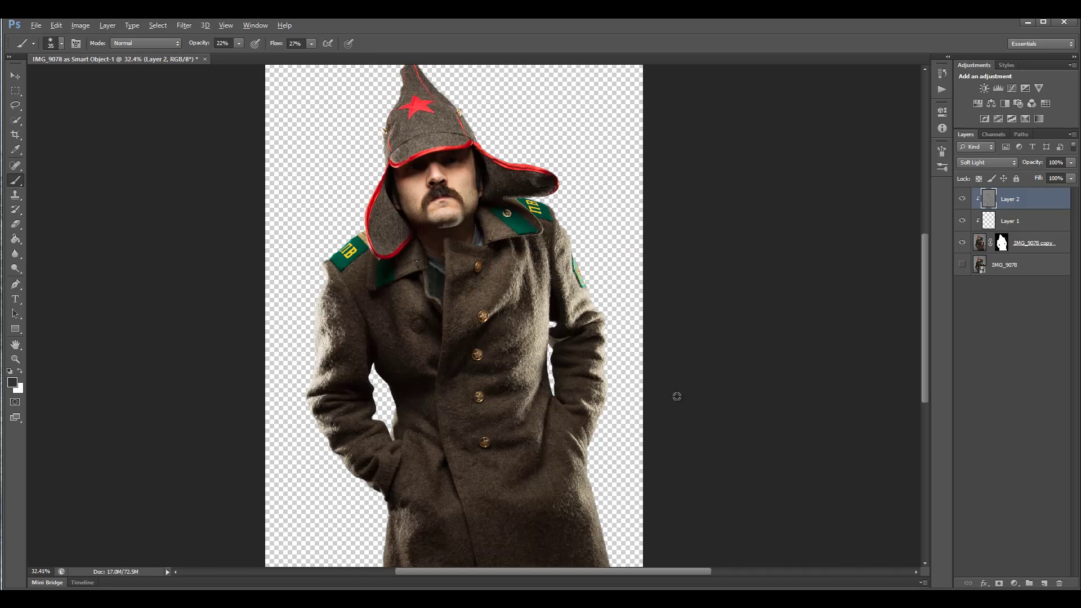
click(963, 198)
click(964, 200)
click(964, 200)
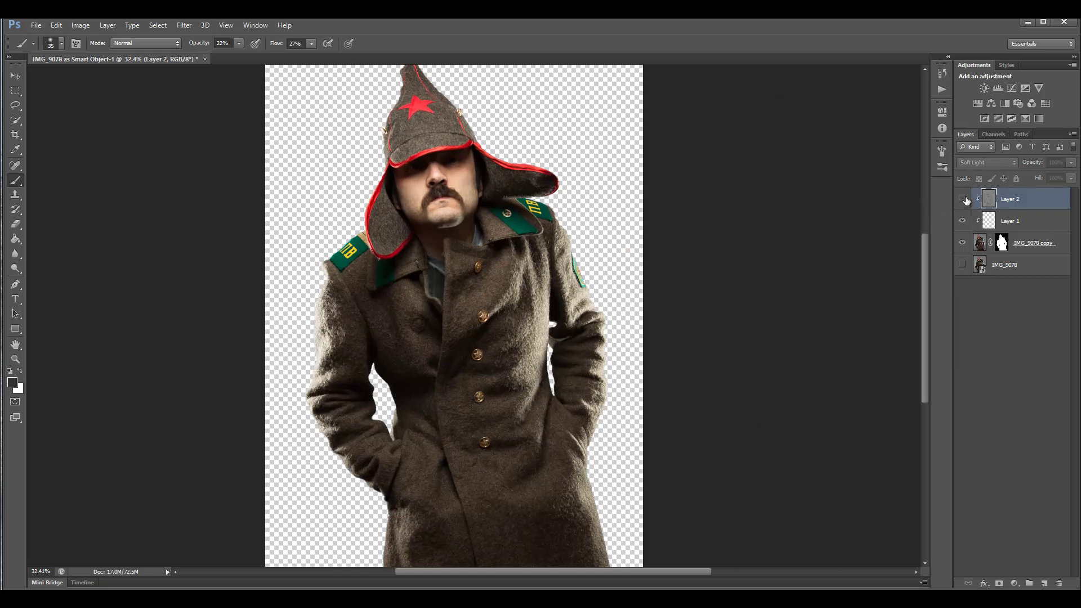
click(966, 200)
click(966, 201)
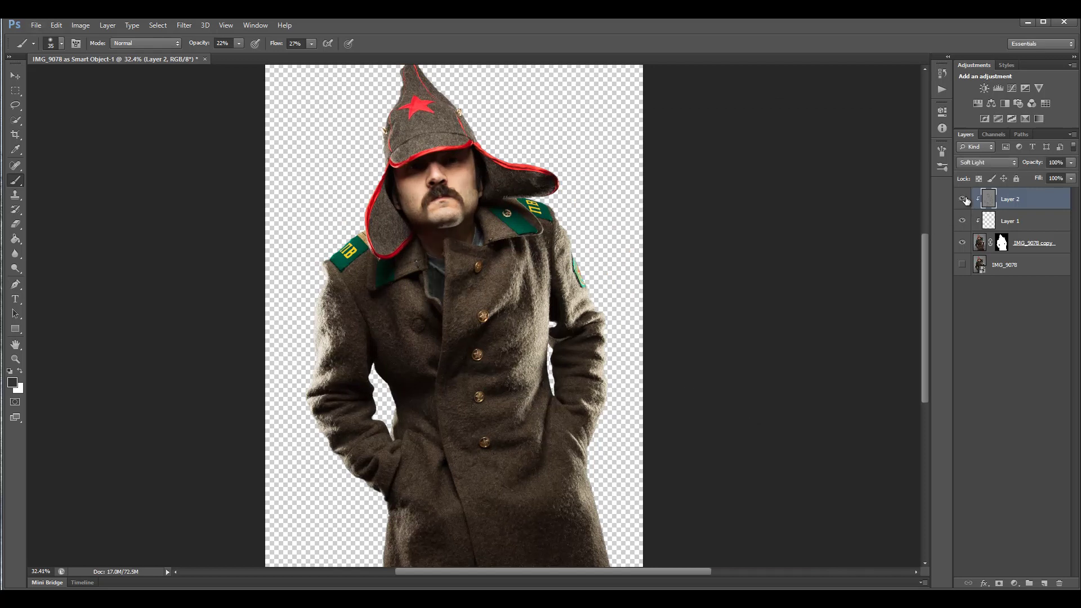
click(966, 200)
click(966, 200)
- Switch the brush to white at 16% opacity and lighten the highlights on the nose and cheeks
scroll(415, 129, up, 3)
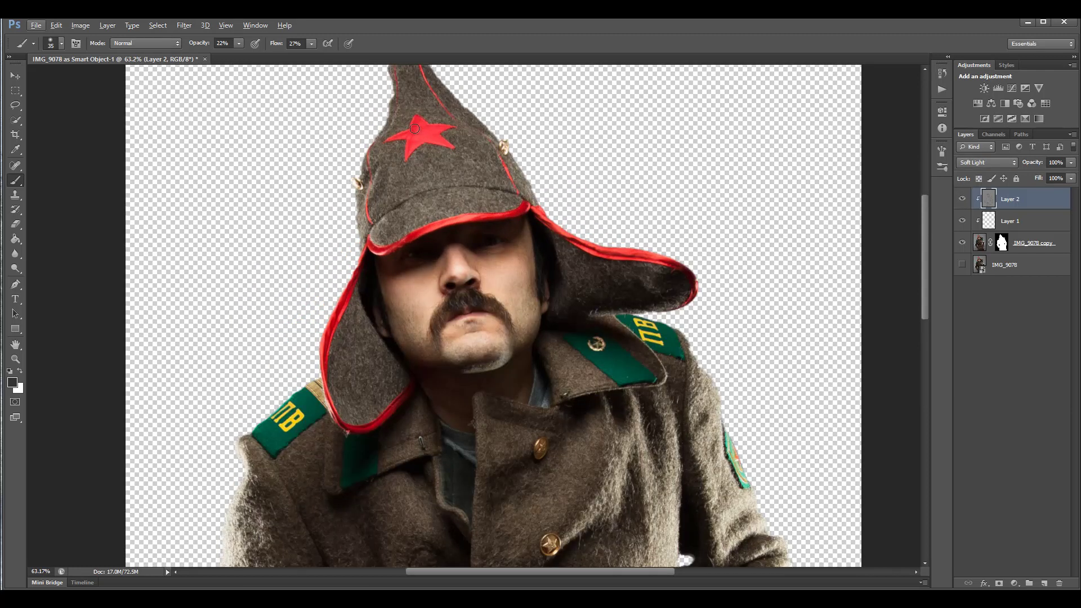
scroll(401, 131, up, 2)
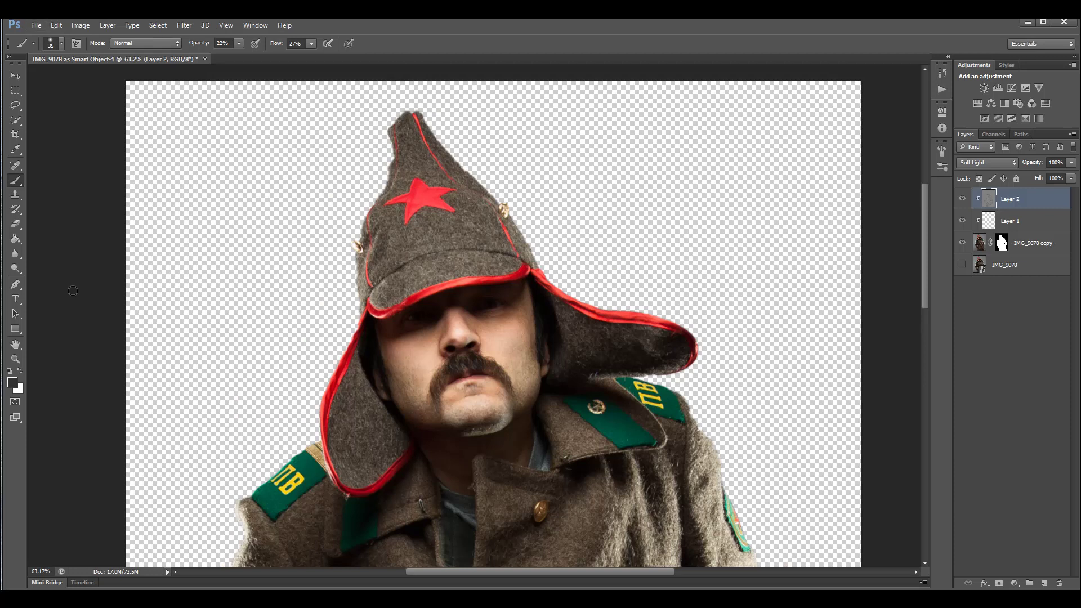
click(20, 369)
click(239, 44)
click(459, 323)
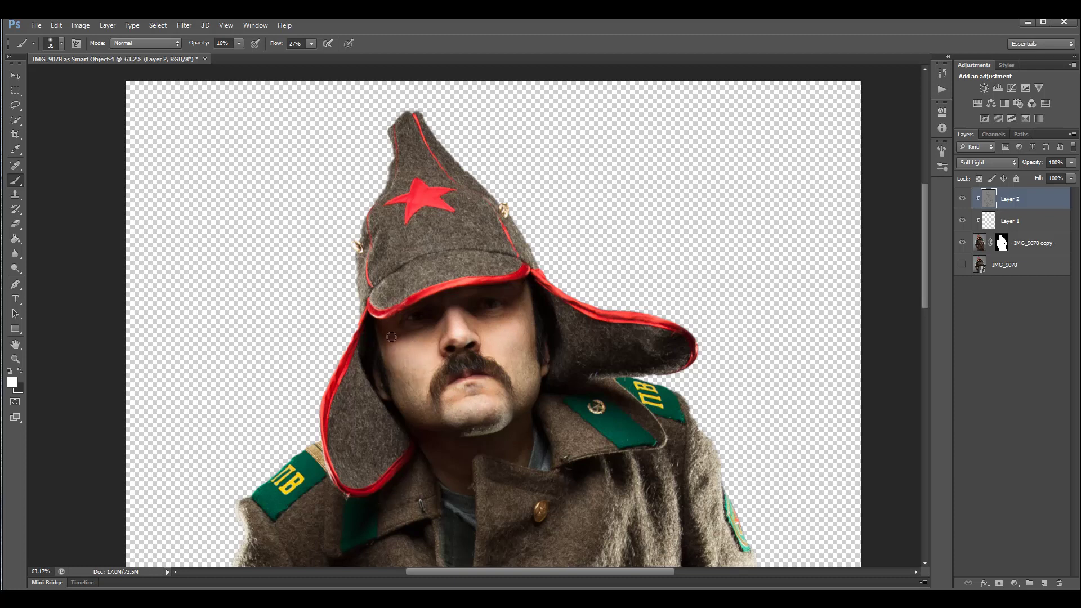
- Toggle Layer 2's visibility repeatedly to judge the dodged highlights on the face
click(962, 199)
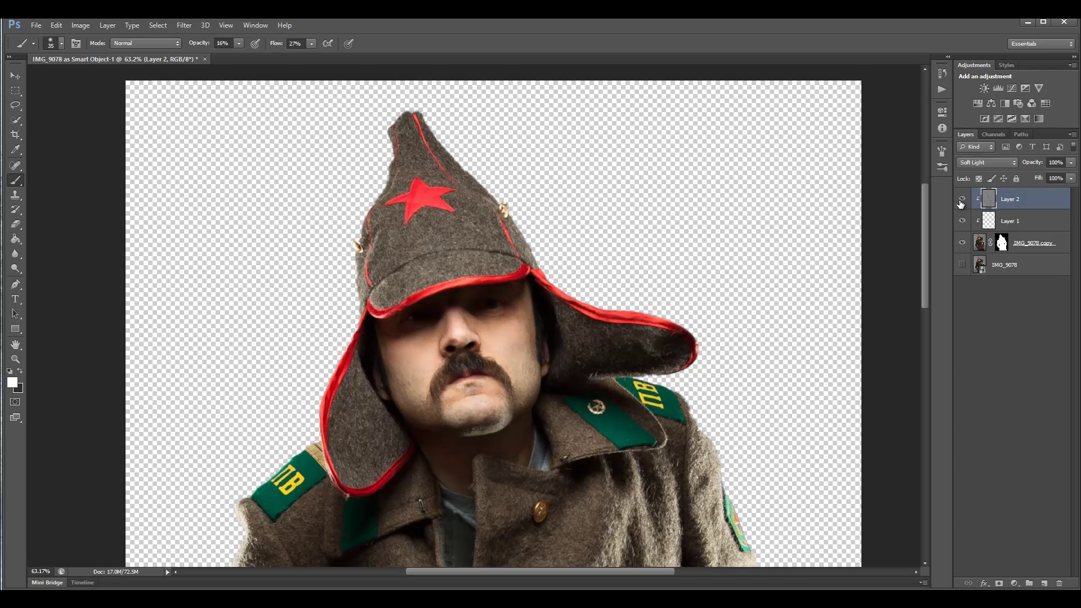
click(962, 199)
click(962, 200)
click(962, 199)
click(962, 199)
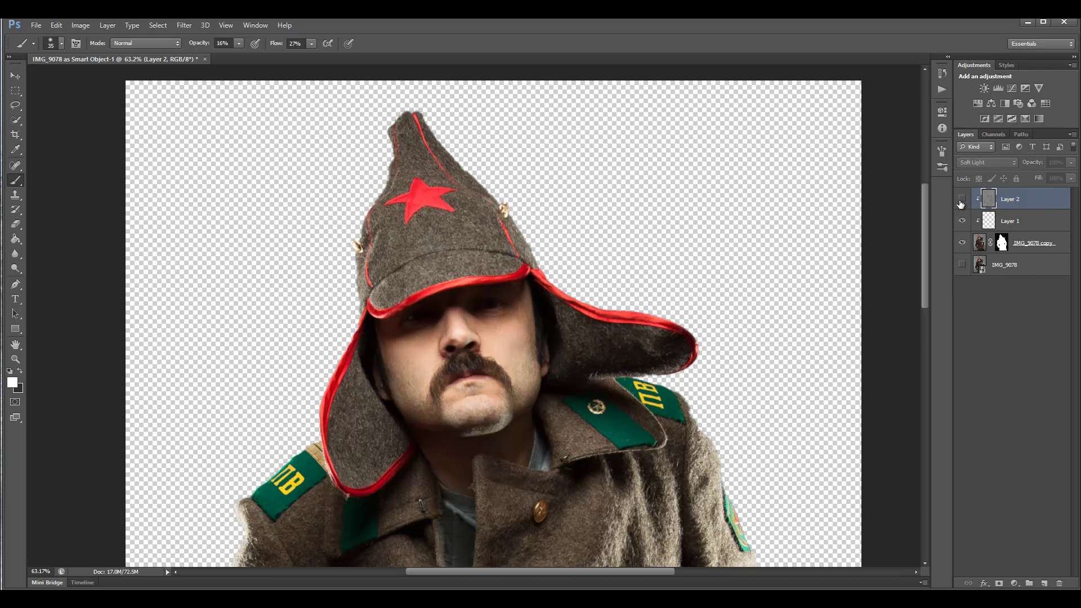
click(962, 199)
click(962, 199)
click(962, 199)
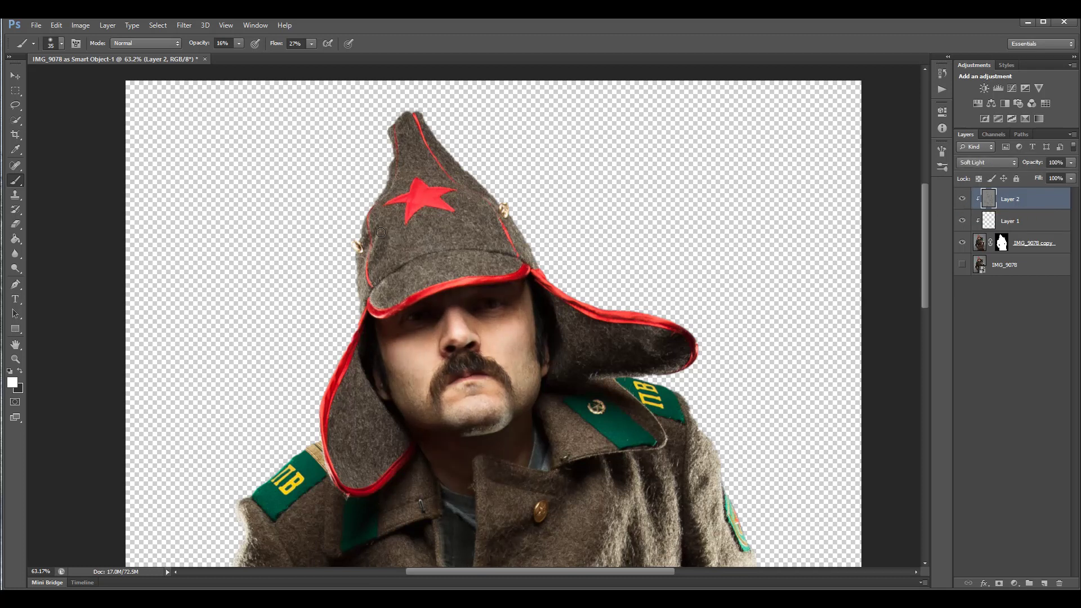
- Raise the white brush's opacity to 18% and brighten the highlights on the hat, its star and the shoulders
click(240, 43)
click(455, 193)
scroll(528, 315, down, 4)
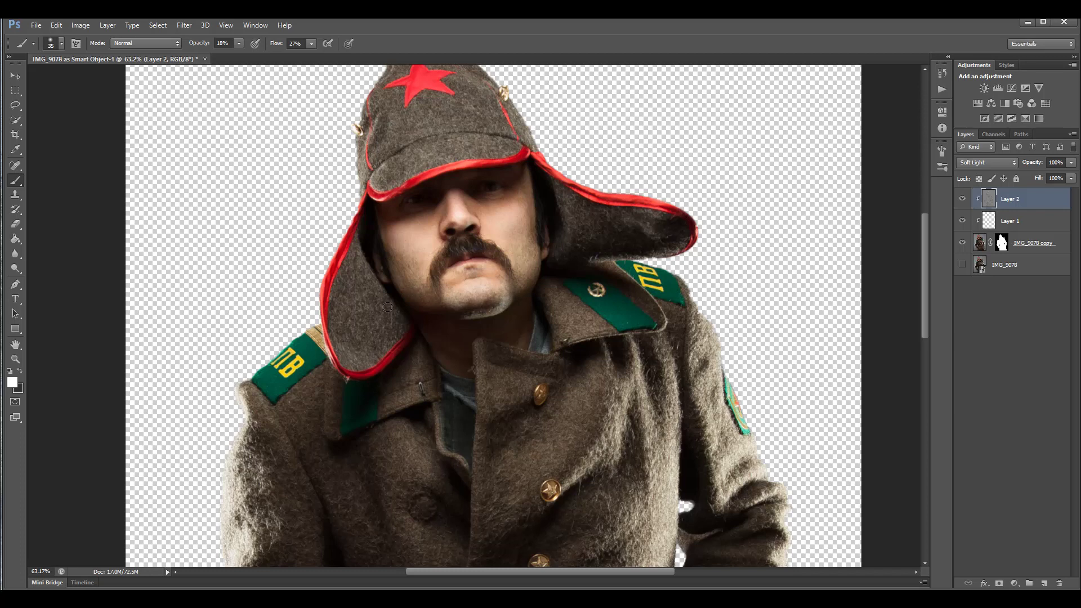
scroll(382, 370, down, 2)
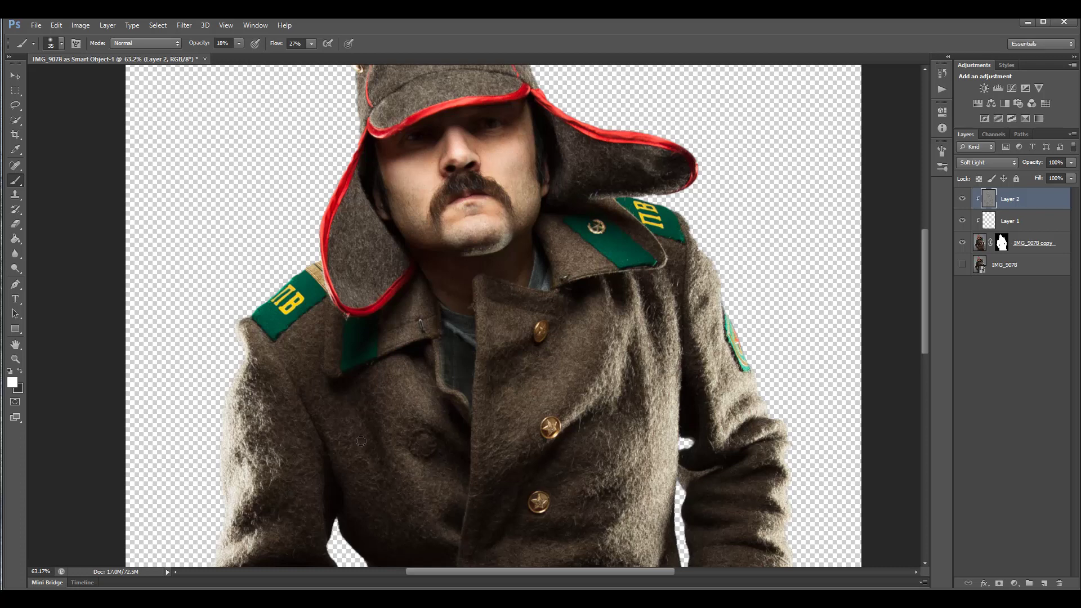
- Dodge the lit ridges of the sleeves, coat front and pockets down to the hem with the white brush
scroll(361, 440, down, 5)
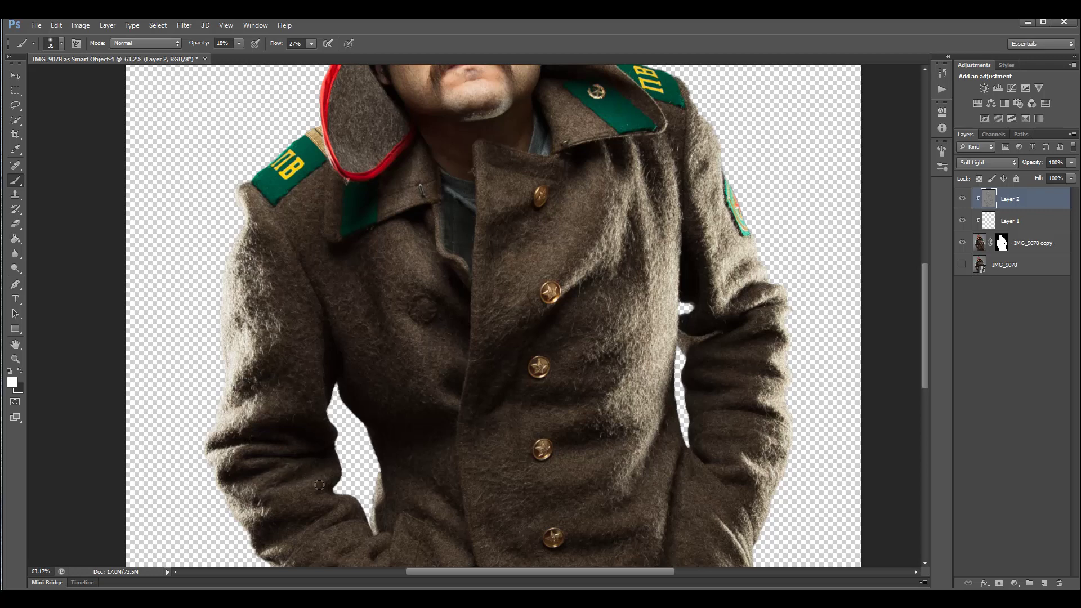
scroll(382, 444, down, 3)
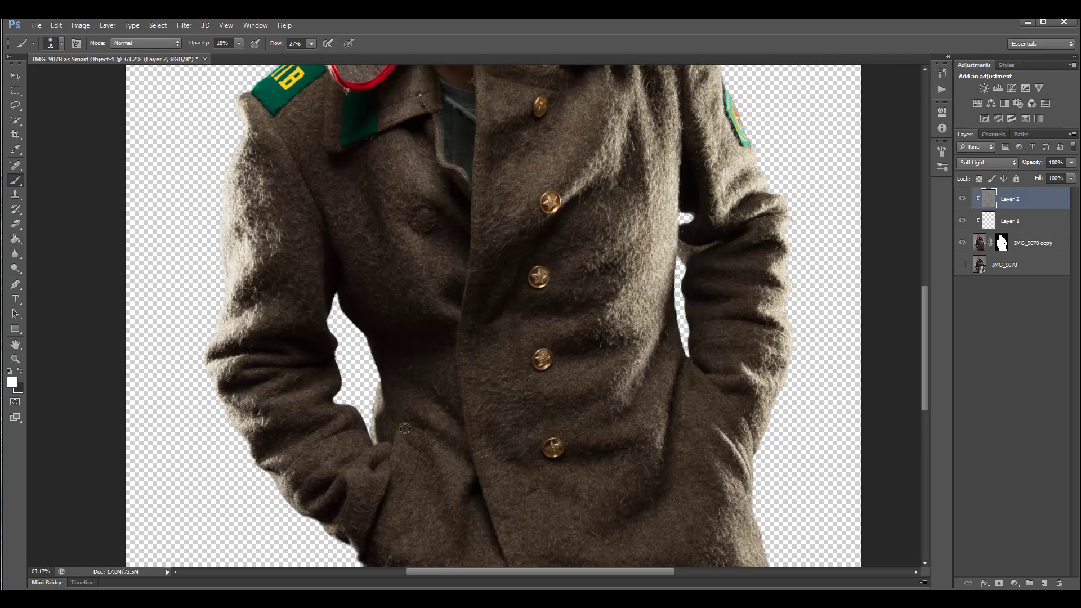
scroll(438, 445, down, 2)
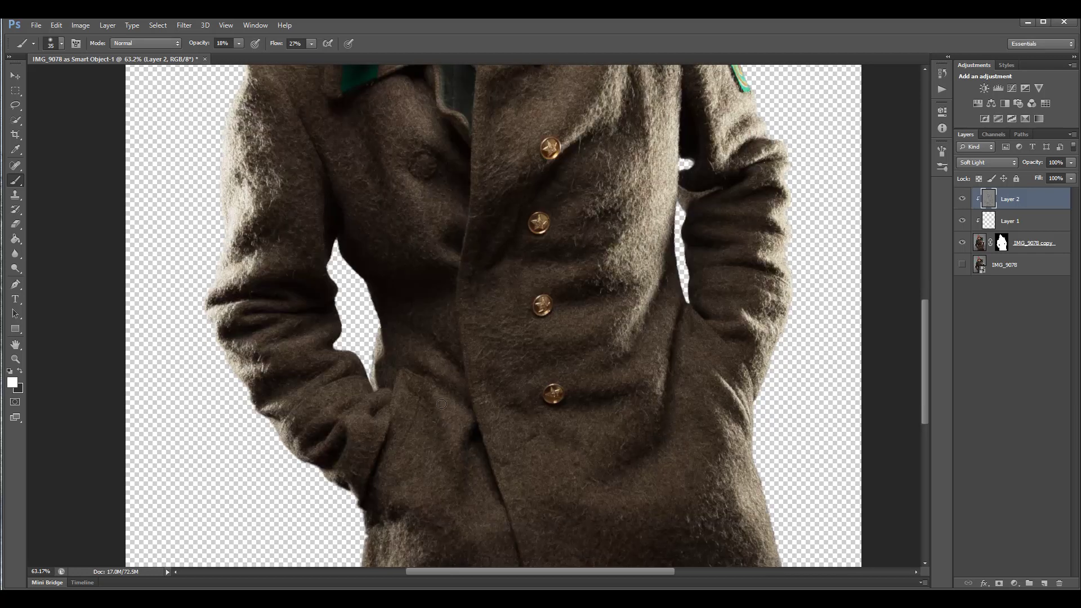
scroll(434, 499, down, 2)
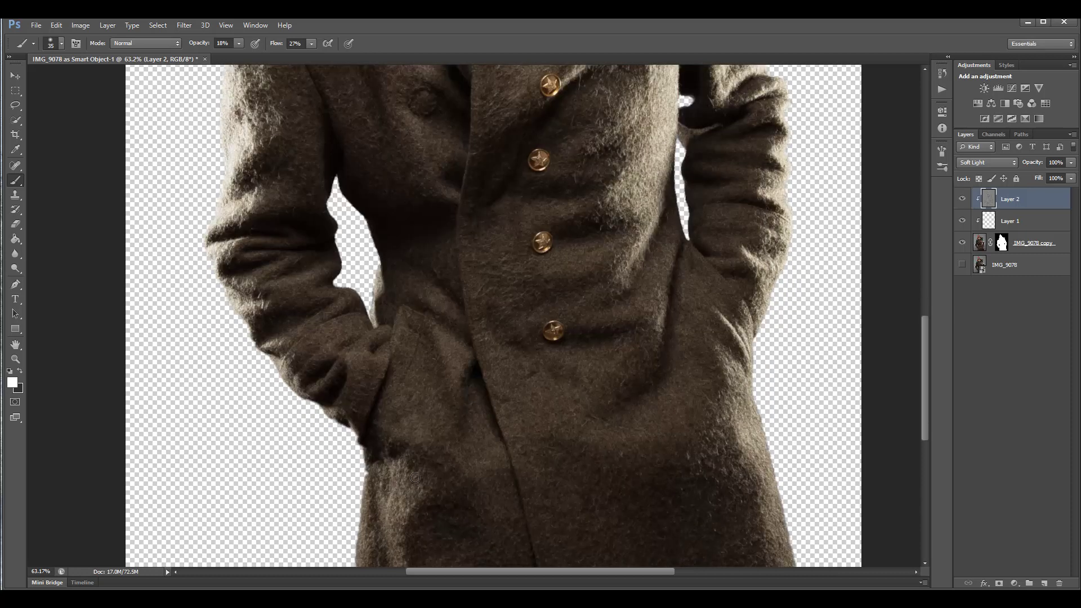
scroll(416, 499, down, 3)
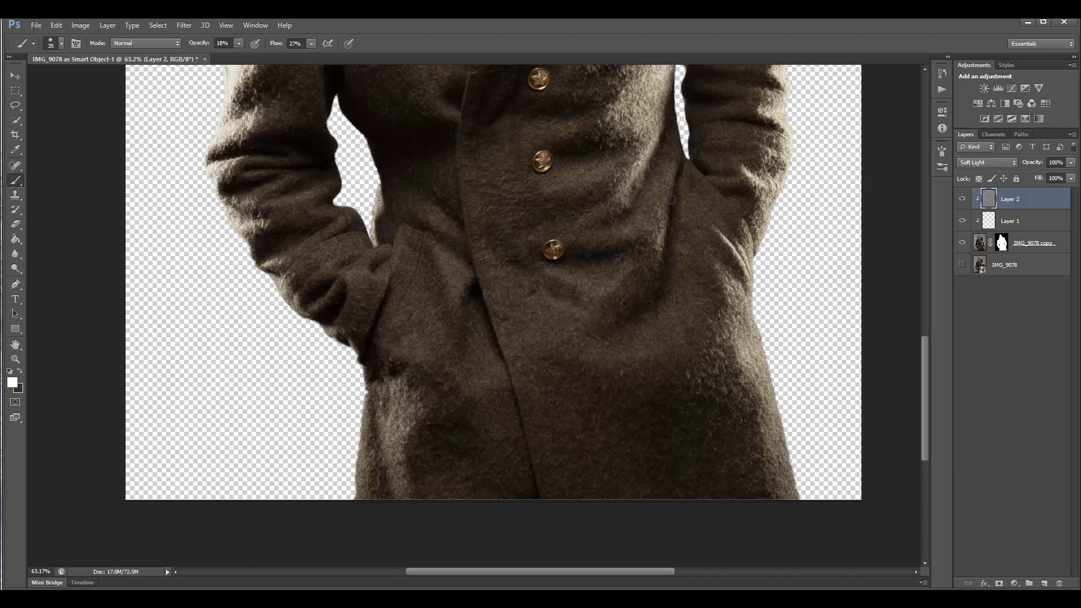
- Brighten the remaining highlights on the sleeves and coat front, working from the hem back up to the chest
scroll(704, 317, up, 3)
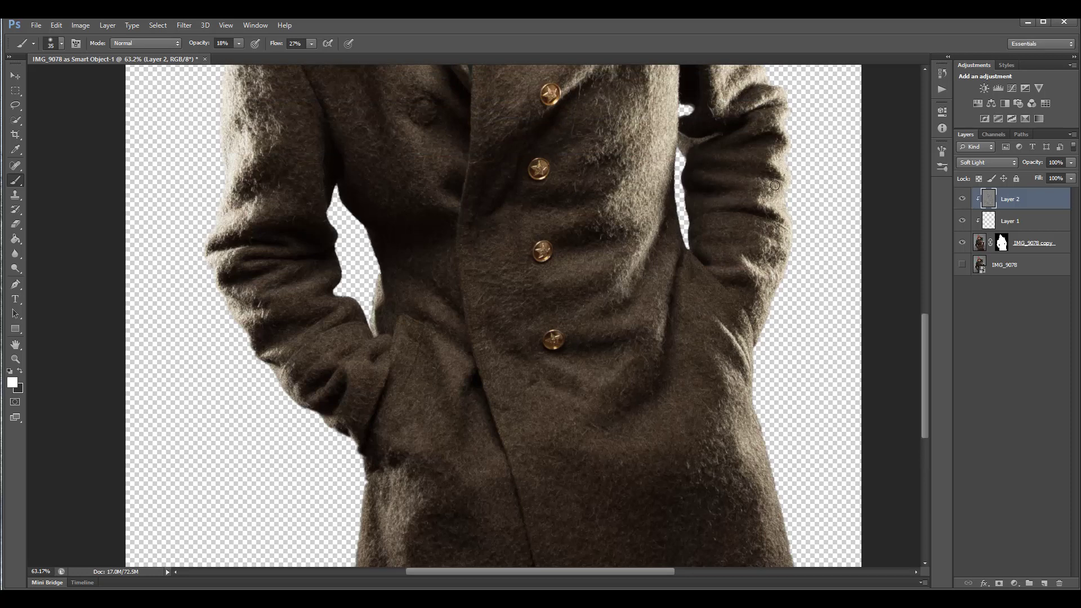
scroll(711, 167, up, 3)
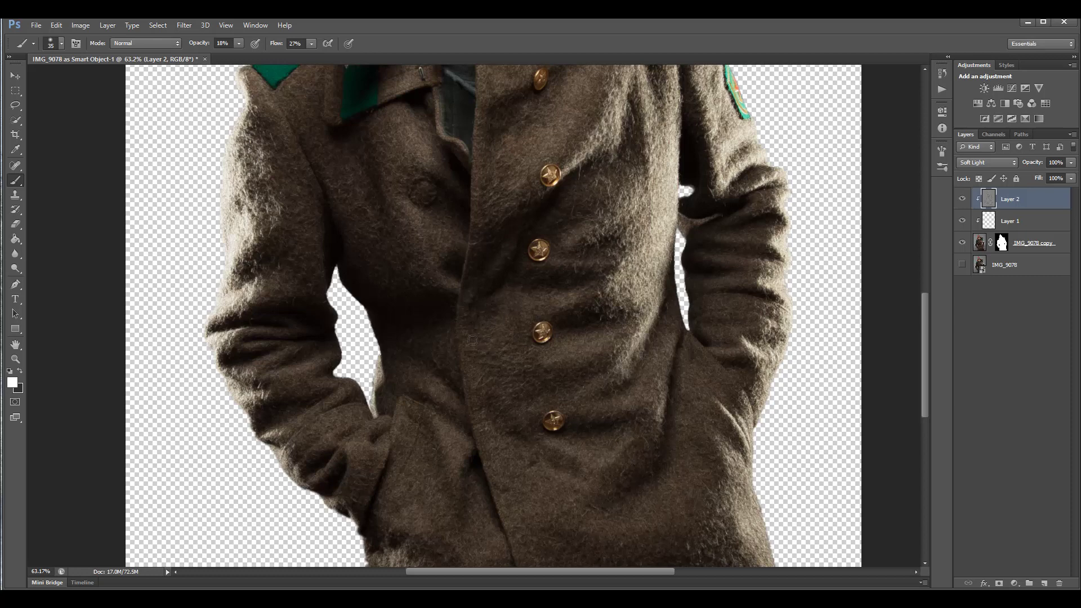
scroll(569, 215, up, 5)
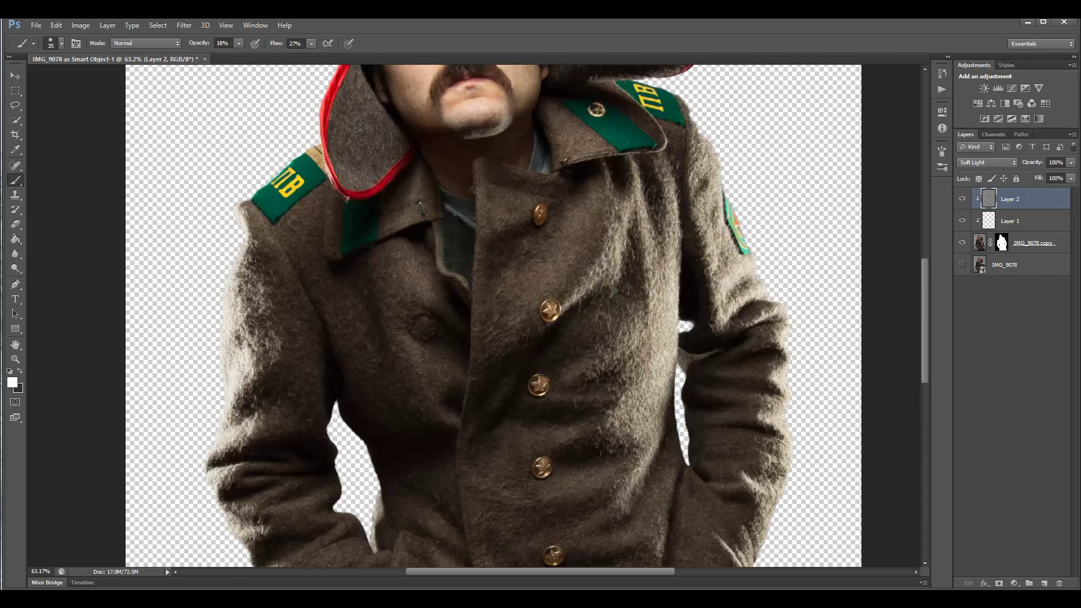
- Compare the whole figure with Layer 2 hidden and shown to judge the dodging and burning on the face and uniform
scroll(620, 279, down, 5)
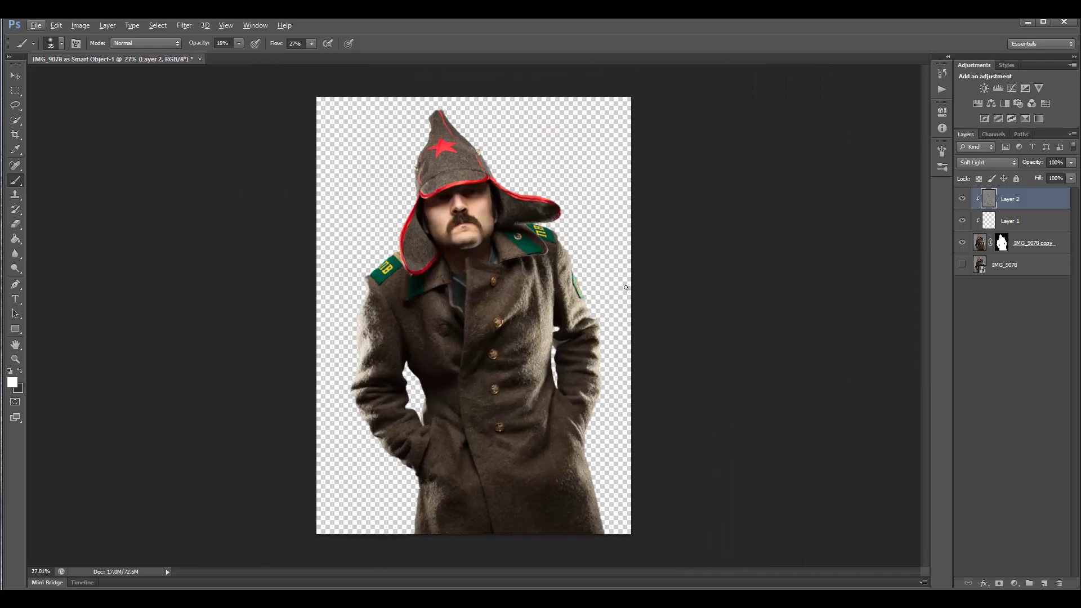
click(963, 200)
click(963, 200)
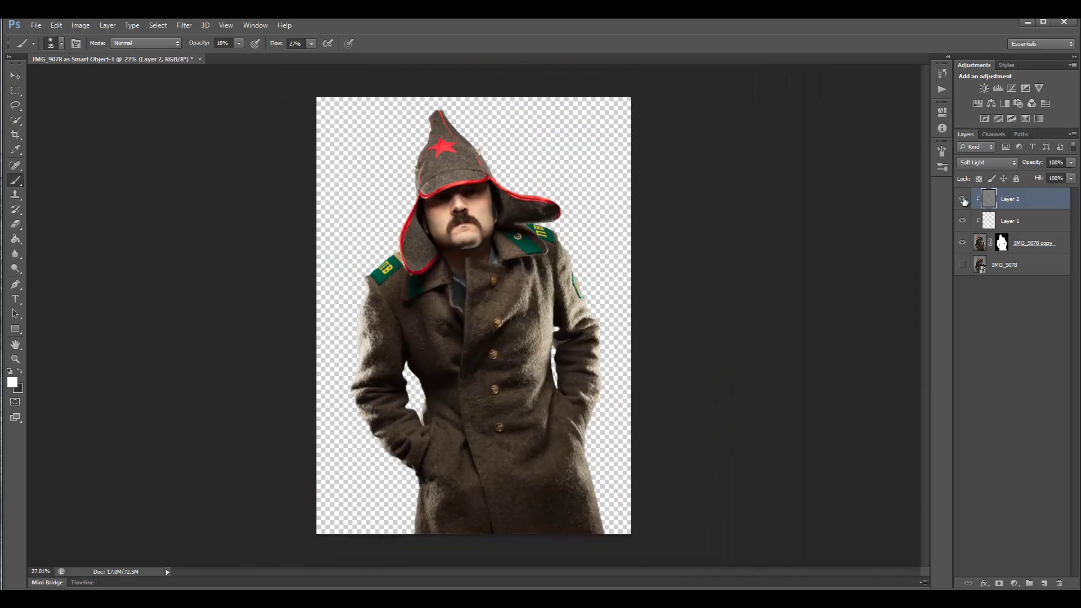
click(963, 199)
click(963, 199)
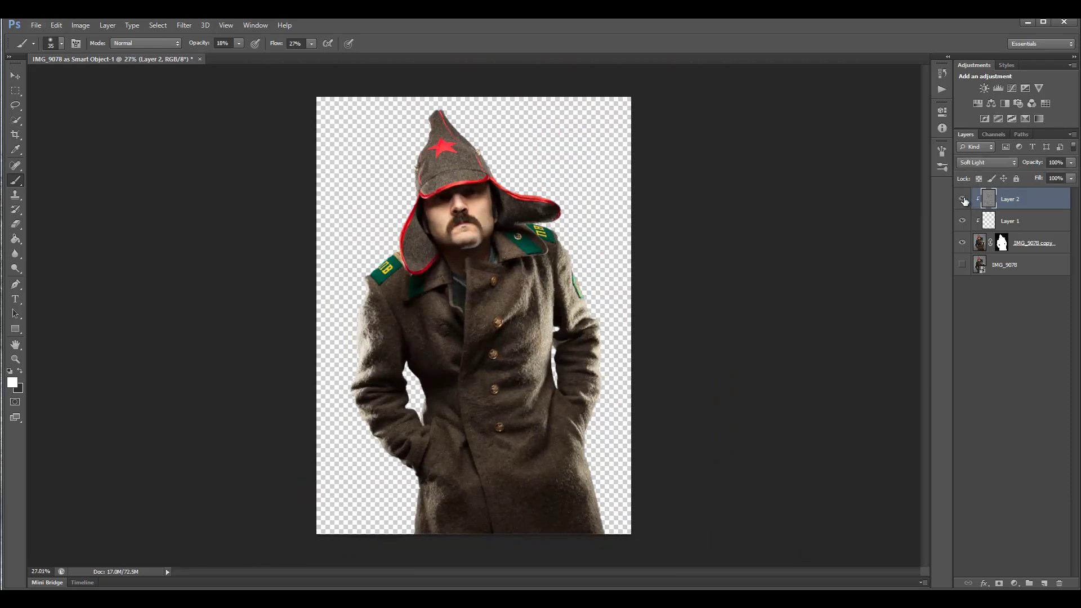
click(963, 199)
click(963, 199)
click(963, 199)
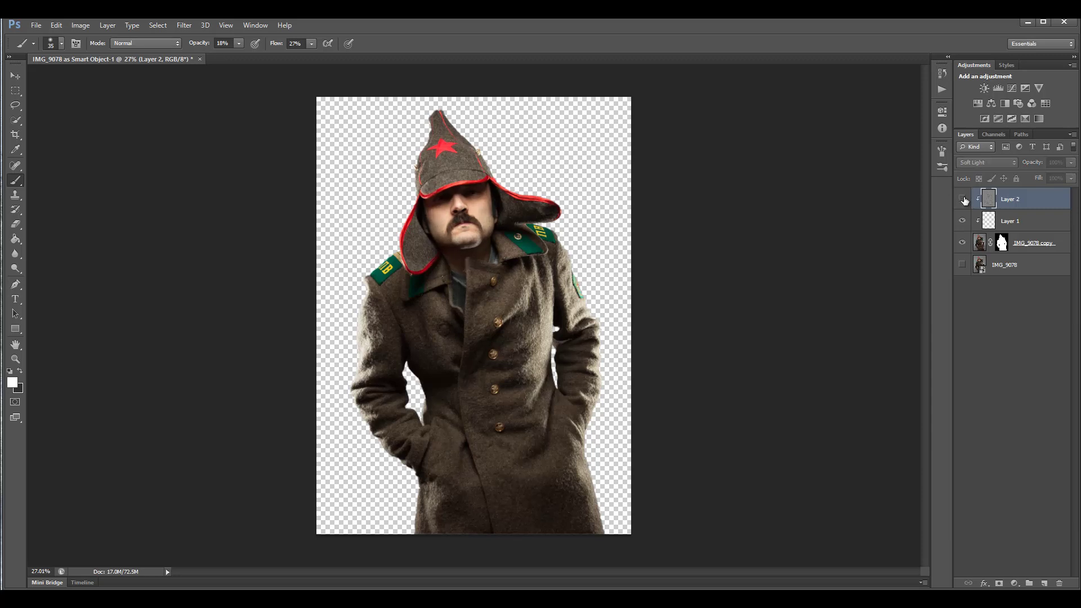
click(963, 200)
click(963, 200)
click(963, 200)
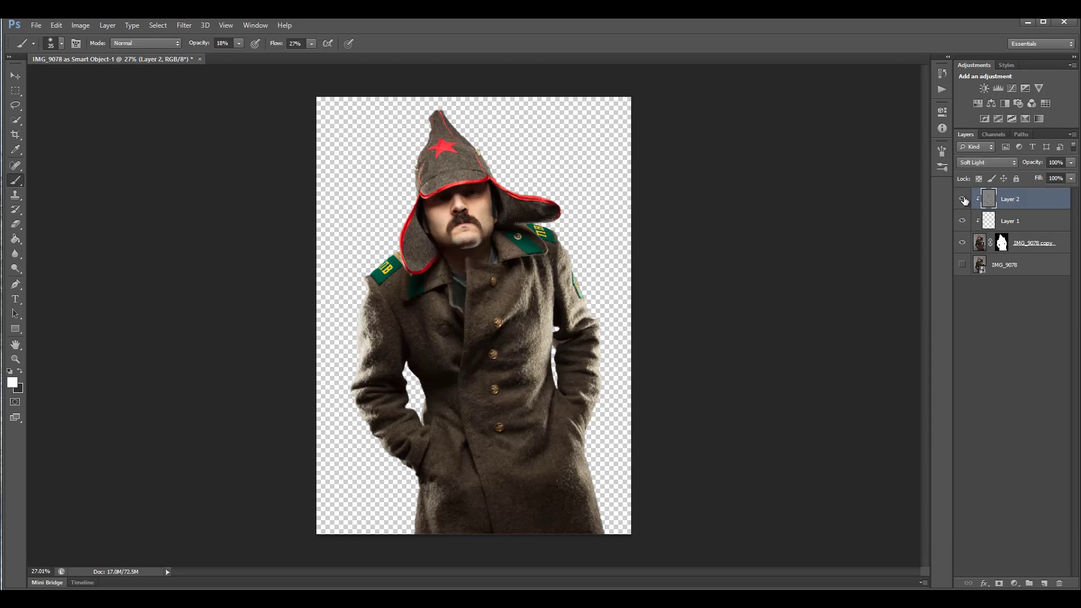
click(963, 199)
click(963, 199)
click(963, 200)
click(963, 199)
click(963, 200)
click(963, 199)
click(963, 199)
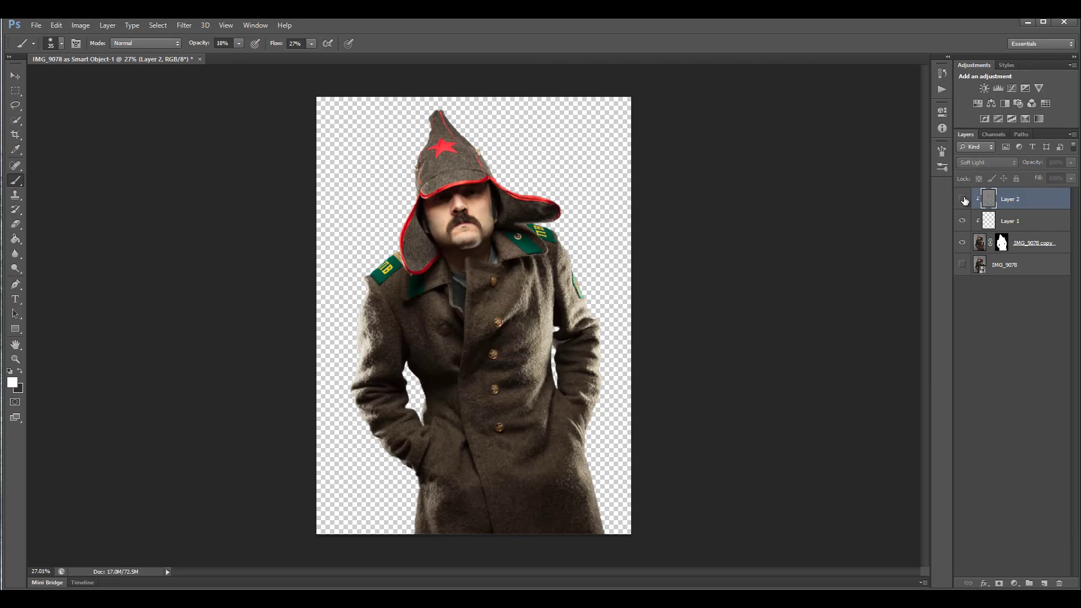
click(963, 200)
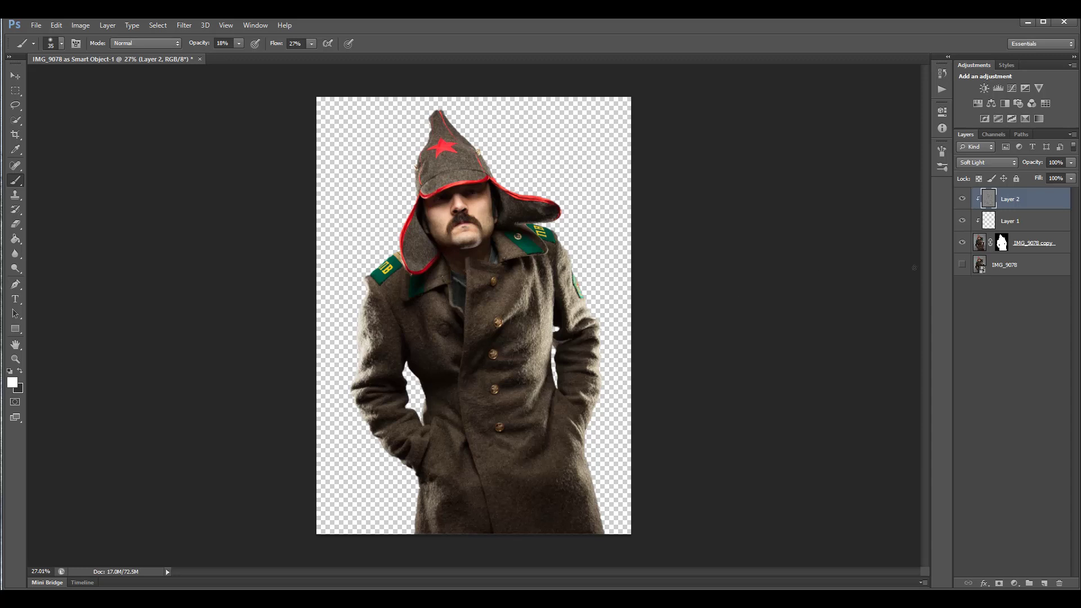
- Group Layer 2, Layer 1 and the masked IMG_9078 copy layer together
shift+click(1053, 243)
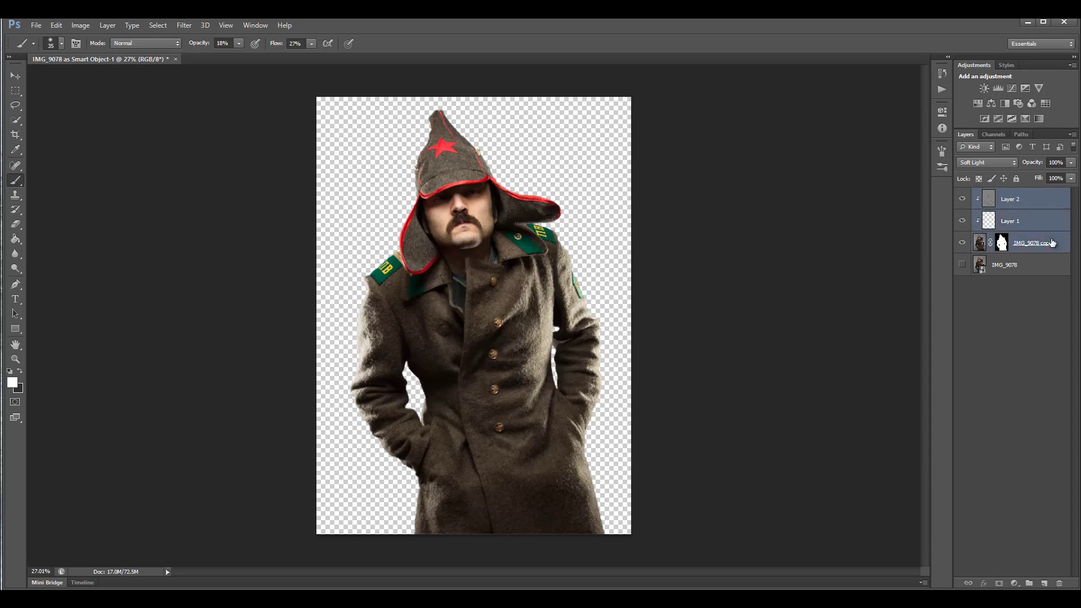
key(ctrl+g)
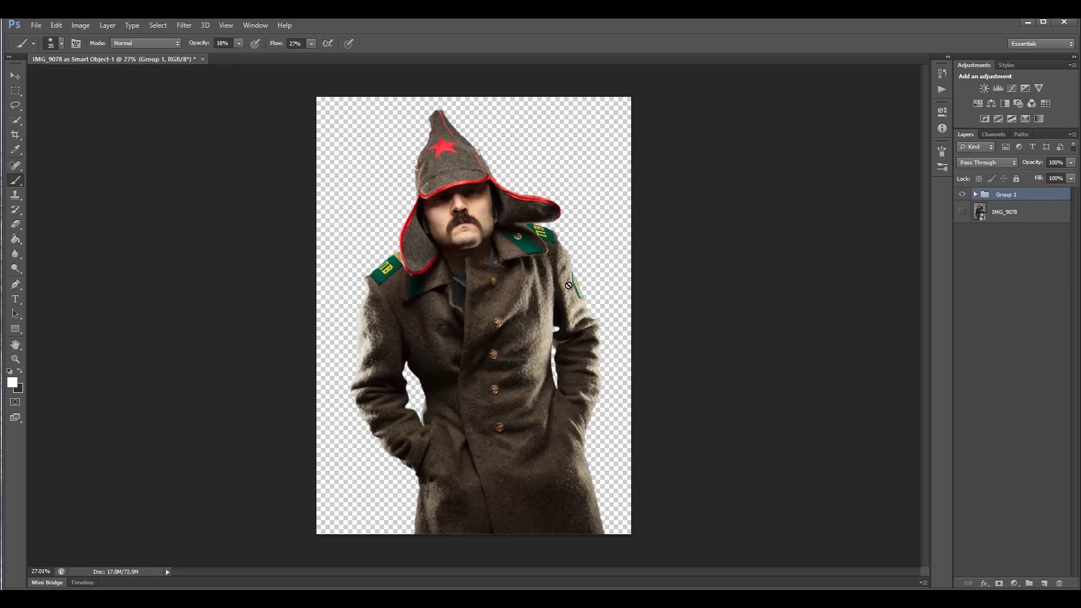
click(463, 218)
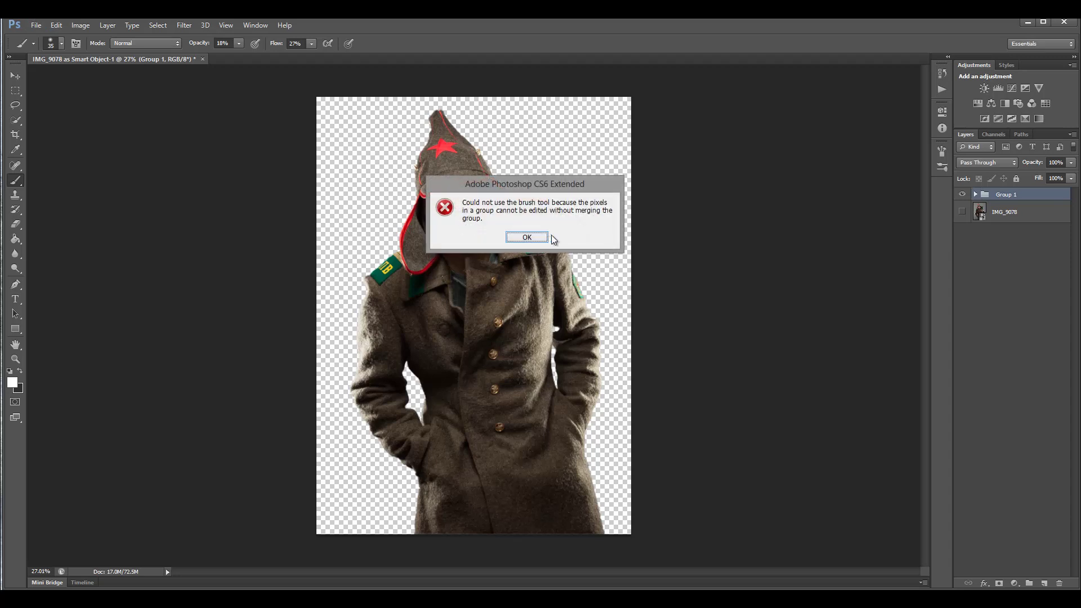
click(522, 234)
scroll(468, 215, up, 2)
scroll(468, 215, up, 2)
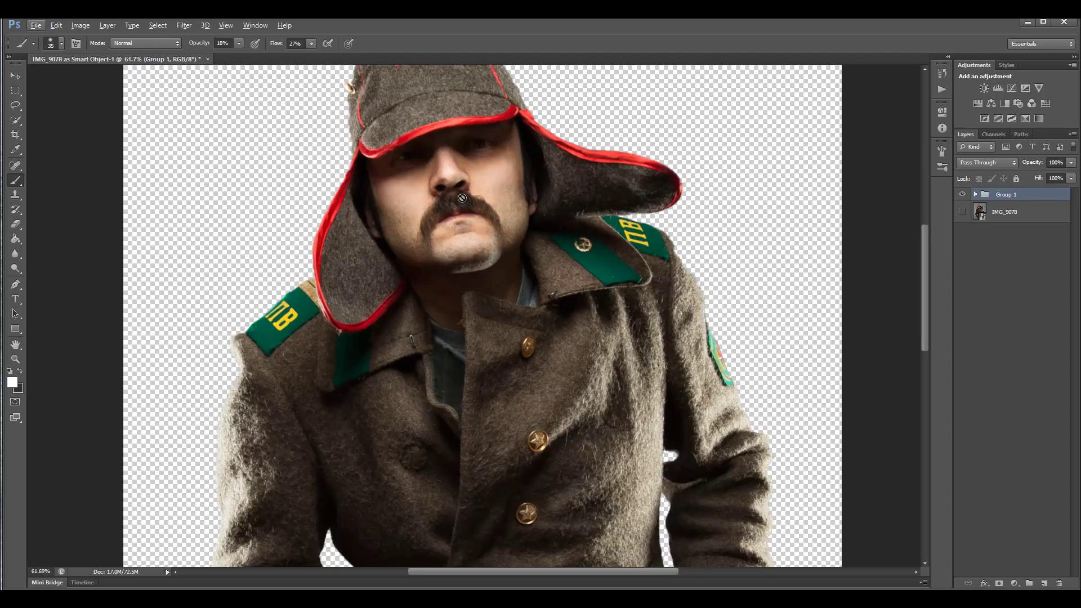
scroll(451, 204, up, 1)
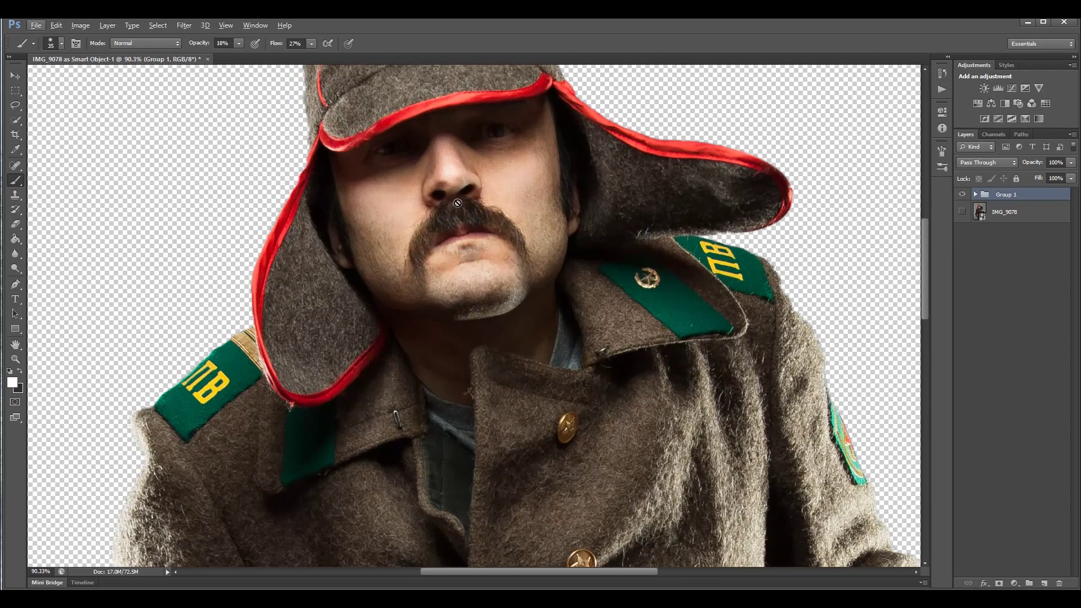
scroll(461, 217, down, 3)
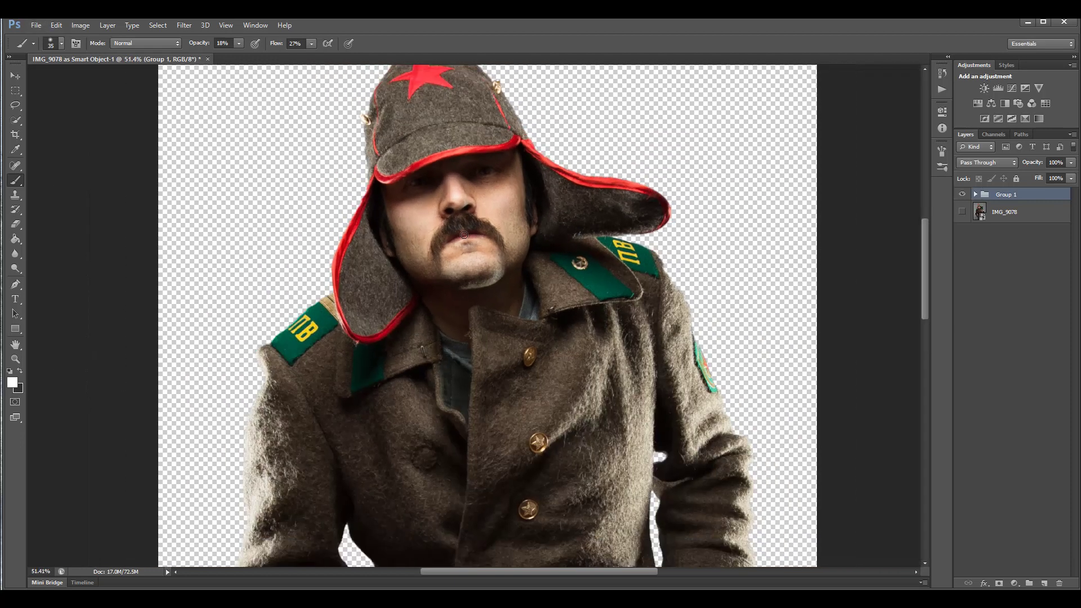